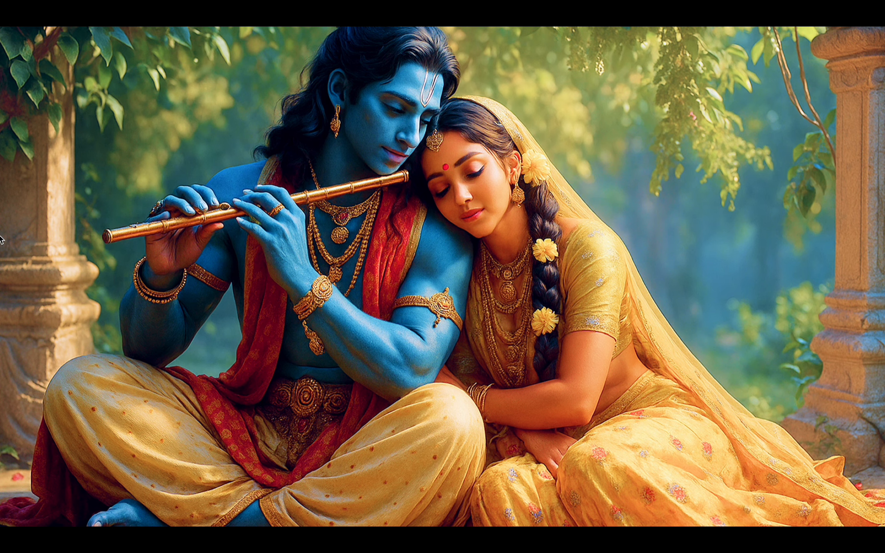
# Switch to Figma, import the Lumiderm logo image onto the canvas and place it at a reduced size above the frame.
pyautogui.moveTo(16, 227)
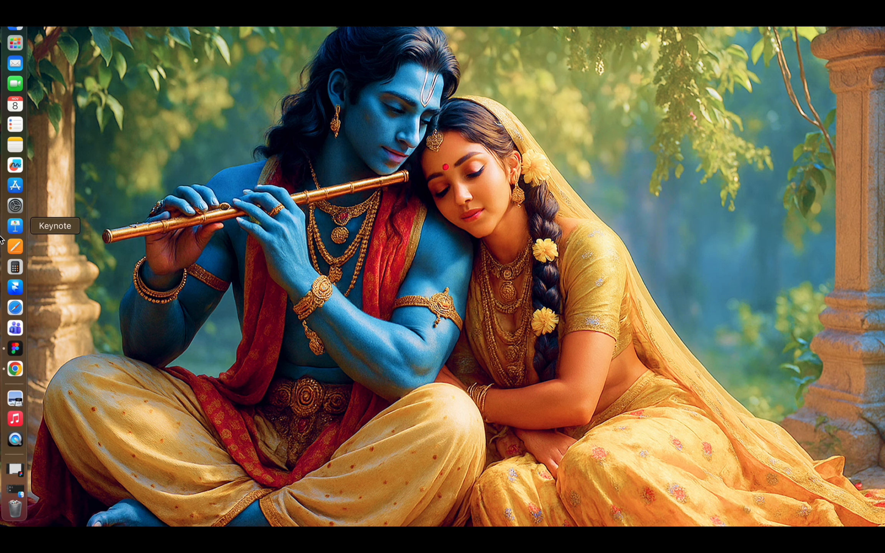
pyautogui.click(16, 348)
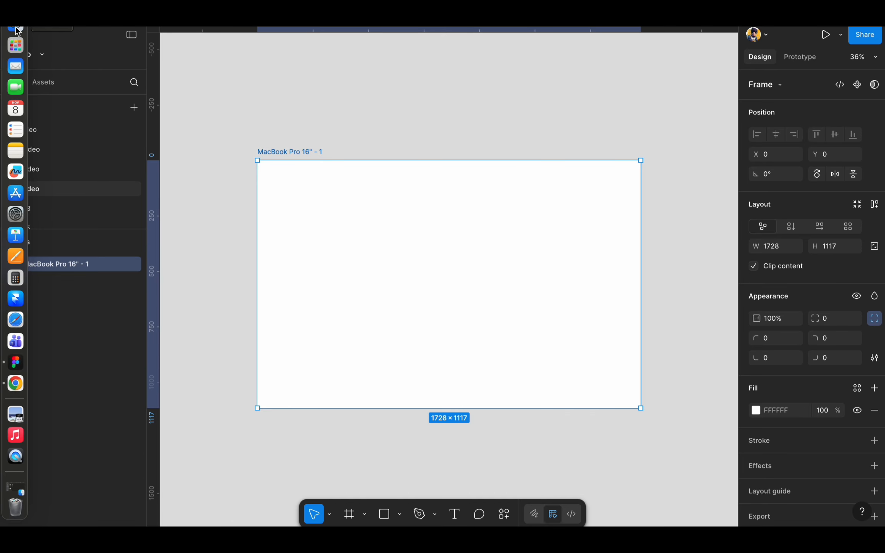
pyautogui.click(16, 469)
pyautogui.moveTo(348, 145); pyautogui.dragTo(393, 361)
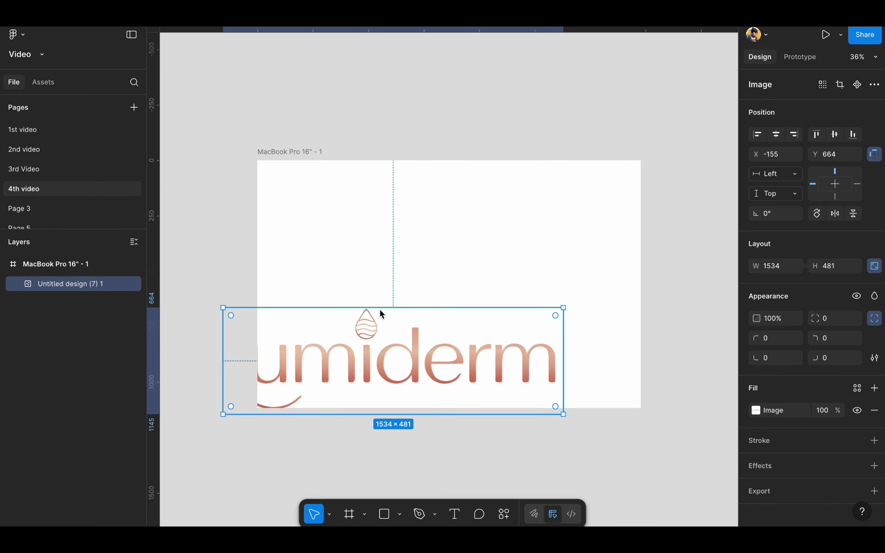
pyautogui.moveTo(380, 307)
pyautogui.mouseDown()
pyautogui.moveTo(376, 385)
pyautogui.moveTo(483, 117)
pyautogui.moveTo(473, 119)
pyautogui.mouseUp()
# Draw a helper rectangle about 640 × 445 px inside the frame and offset it 40 px from the frame's left edge.
pyautogui.press('r')
pyautogui.moveTo(342, 206)
pyautogui.mouseDown()
pyautogui.moveTo(442, 253)
pyautogui.moveTo(484, 304)
pyautogui.mouseUp()
pyautogui.moveTo(391, 238); pyautogui.dragTo(305, 226)
pyautogui.hotkey('shift', 'Right')
pyautogui.hotkey('shift', 'Right')
pyautogui.hotkey('shift', 'Right')
pyautogui.hotkey('shift', 'Right')
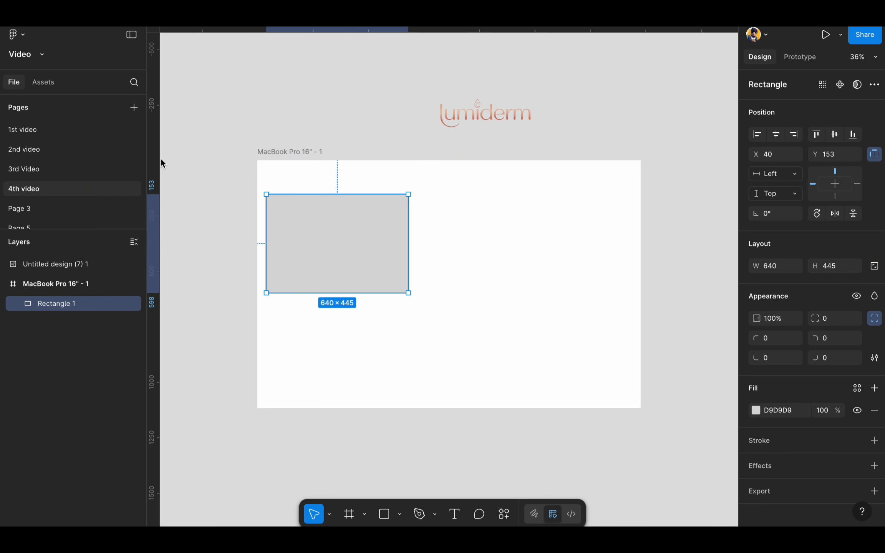
# Place vertical guides 40 px inside the frame's left and right edges using the helper rectangle, and remove the rectangle.
pyautogui.moveTo(153, 158); pyautogui.dragTo(266, 178)
pyautogui.moveTo(335, 256); pyautogui.dragTo(559, 267)
pyautogui.moveTo(157, 199); pyautogui.dragTo(632, 172)
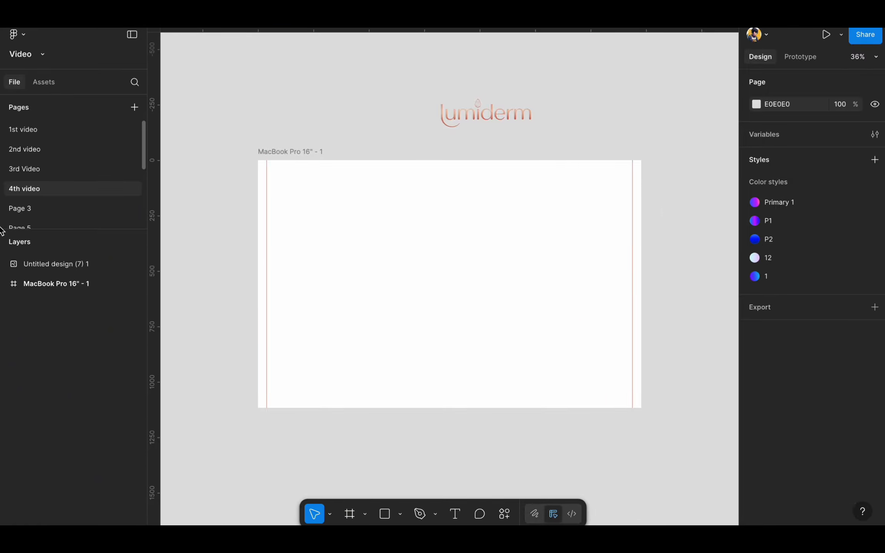
# Import the woman's portrait image and move it inside the MacBook Pro 16" frame.
pyautogui.moveTo(1, 233)
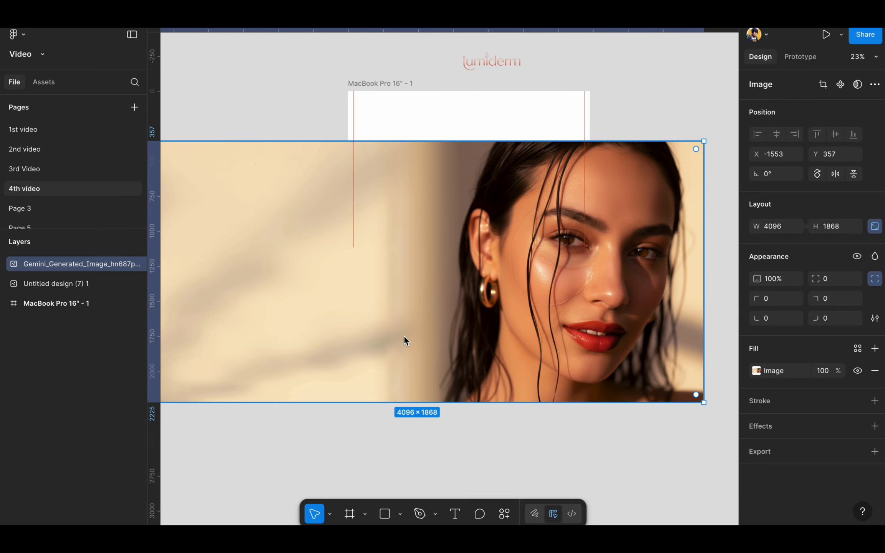
pyautogui.press('Delete')
pyautogui.click(379, 163)
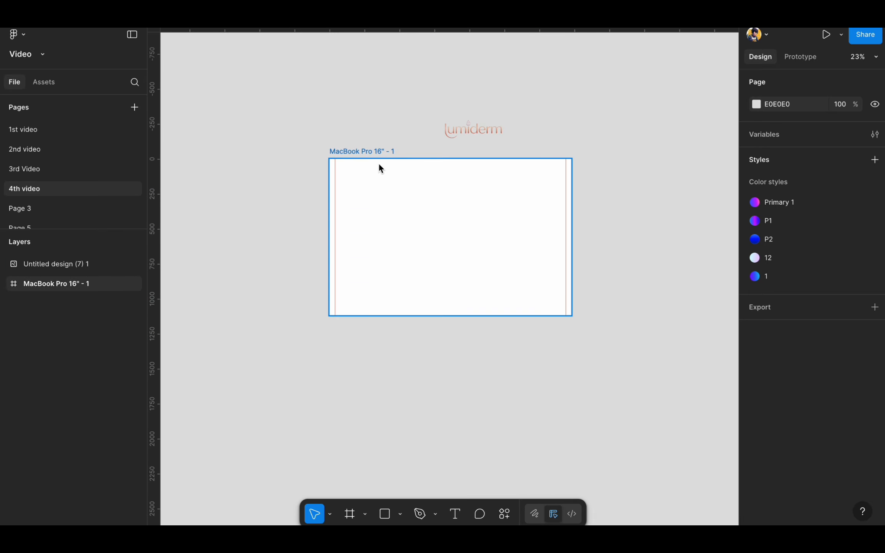
pyautogui.hotkey('ctrl', 'v')
# Set the portrait's height to 1000 px with proportional width and align it to the frame's right and top edges.
pyautogui.click(838, 268)
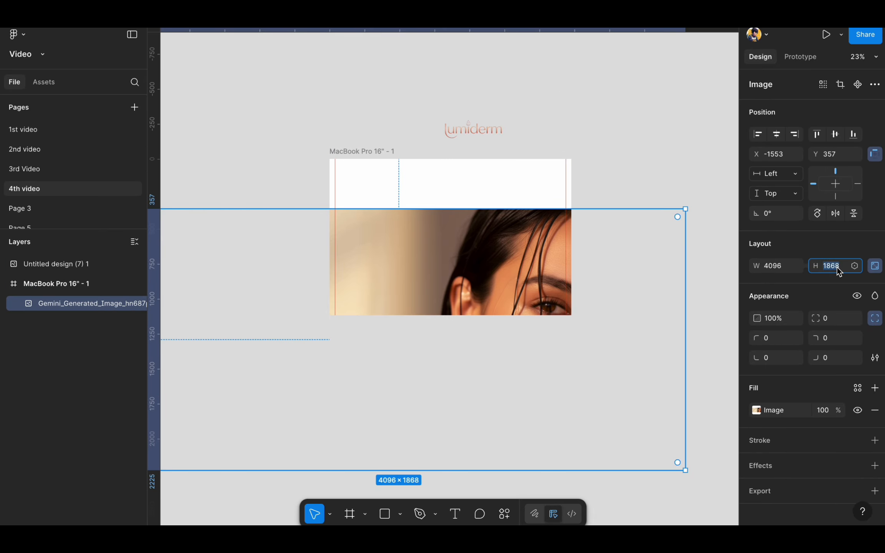
pyautogui.write('1000')
pyautogui.press('Return')
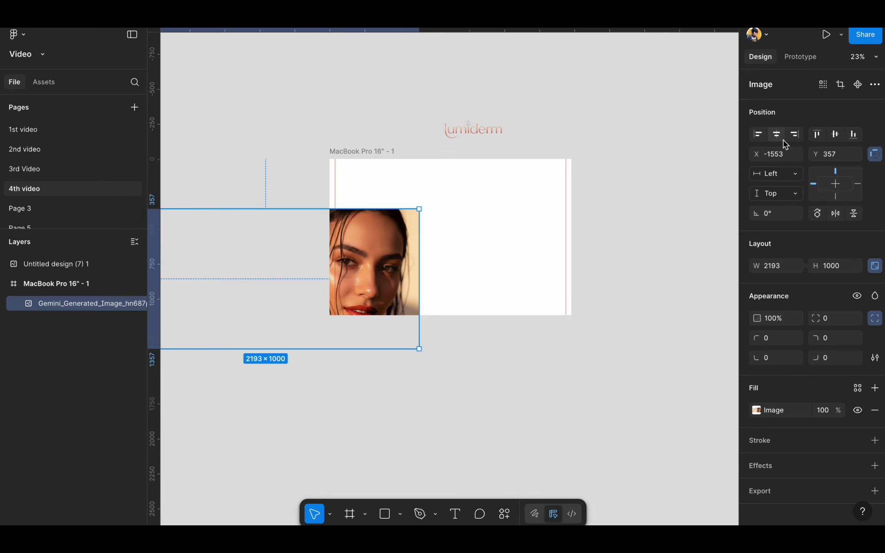
pyautogui.click(794, 134)
pyautogui.click(817, 134)
pyautogui.scroll(3, 592, 296)
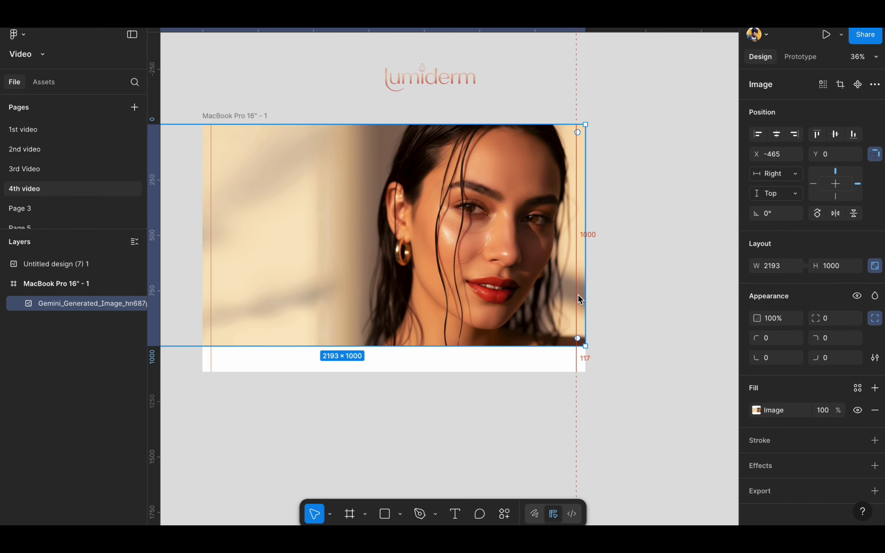
# Shift the portrait 40 px left so its right edge meets the frame's right guide.
pyautogui.scroll(4, 578, 295)
pyautogui.hotkey('shift', 'Left')
pyautogui.hotkey('shift', 'Left')
pyautogui.hotkey('shift', 'Left')
pyautogui.hotkey('shift', 'Left')
pyautogui.scroll(-3, 591, 326)
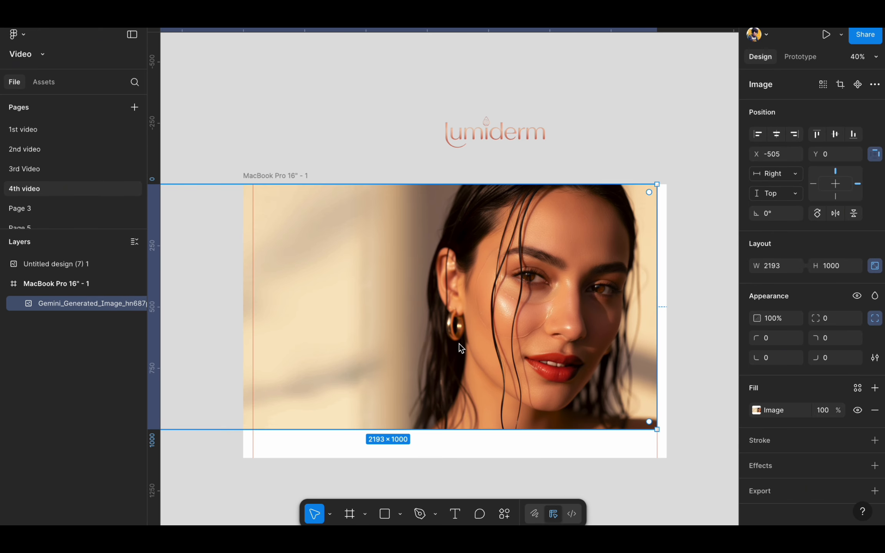
# Crop the portrait's left side so it starts at the frame's left guide.
pyautogui.hscroll(-4, 459, 344)
pyautogui.moveTo(257, 254); pyautogui.dragTo(390, 261)
pyautogui.click(304, 264)
pyautogui.click(630, 105)
# Draw a rectangle about 1133 px tall on the empty canvas left of the frame and set its width to 50 px.
pyautogui.scroll(2, 630, 106)
pyautogui.hscroll(-4, 537, 105)
pyautogui.press('r')
pyautogui.moveTo(317, 134)
pyautogui.mouseDown()
pyautogui.moveTo(385, 263)
pyautogui.moveTo(353, 488)
pyautogui.moveTo(360, 474)
pyautogui.mouseUp()
pyautogui.scroll(-3, 361, 474)
pyautogui.click(774, 226)
pyautogui.write('5')
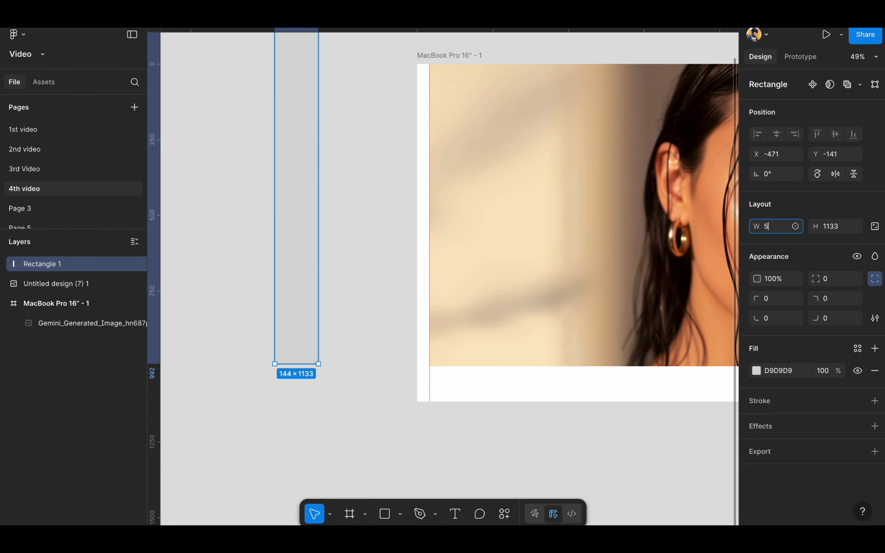
pyautogui.write('0')
pyautogui.press('Return')
pyautogui.moveTo(278, 207); pyautogui.dragTo(316, 246)
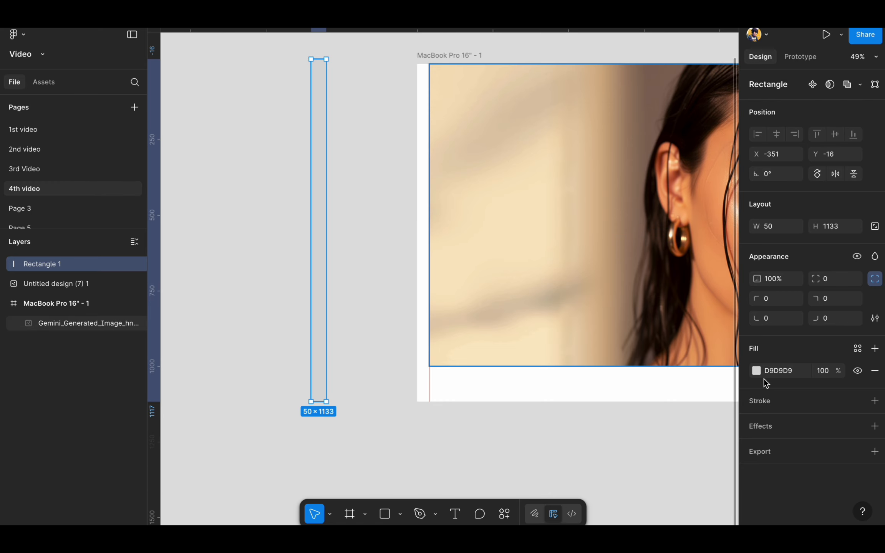
# Give the strip a linear gradient fill running across its width, with an added middle stop at 79%.
pyautogui.click(756, 370)
pyautogui.click(621, 262)
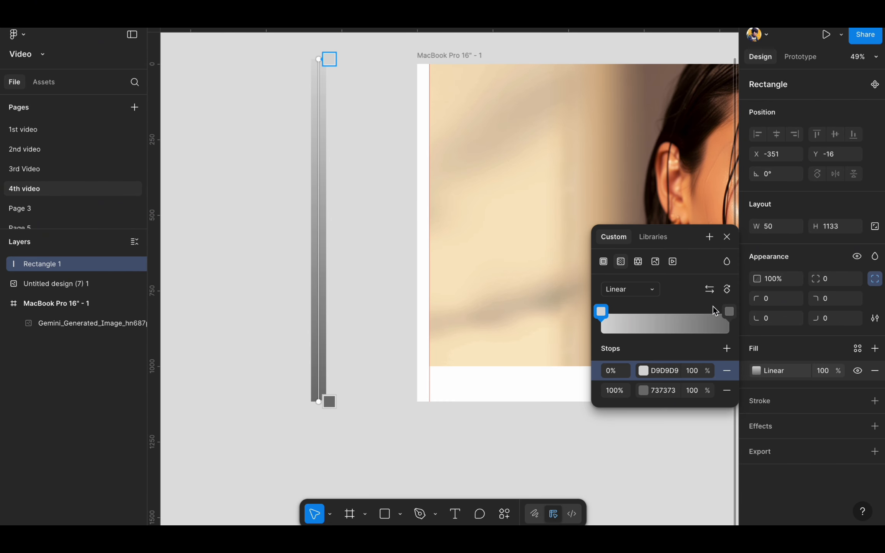
pyautogui.click(727, 290)
pyautogui.click(727, 349)
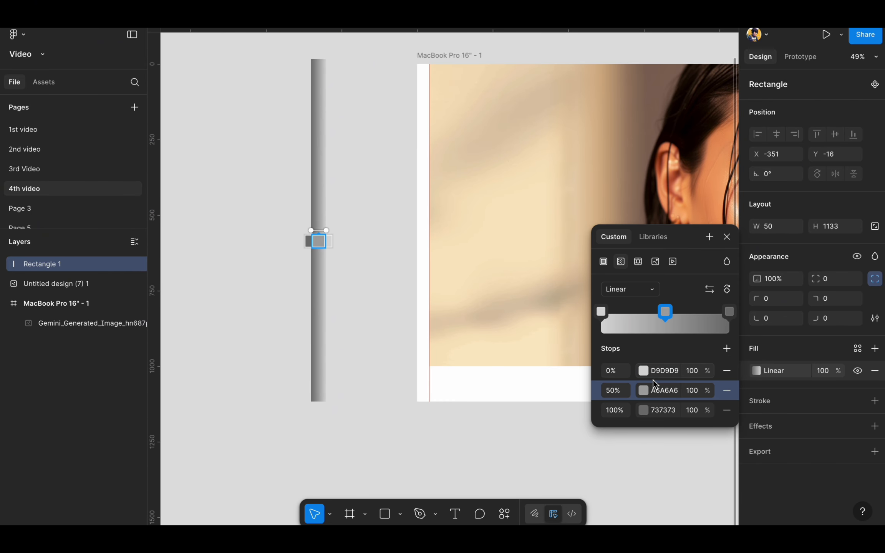
pyautogui.click(612, 394)
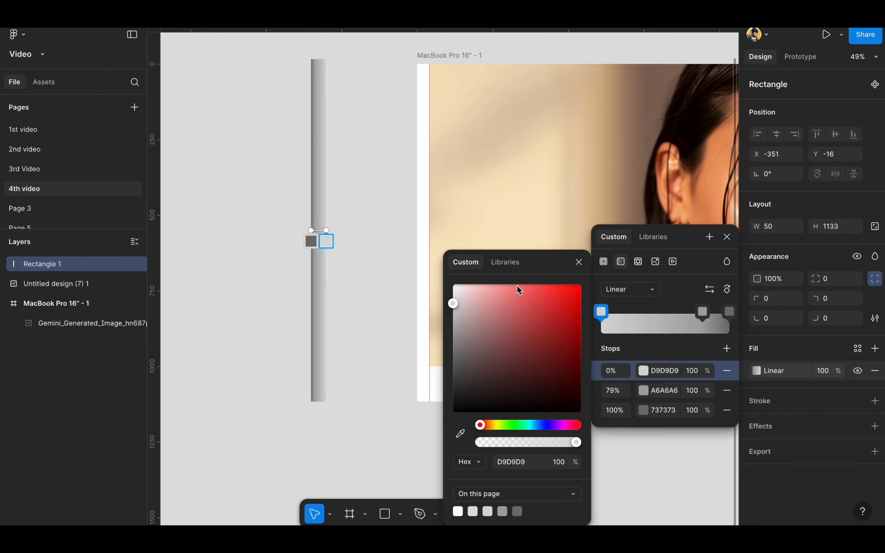
# Set all three stops of the strip's gradient to white, FFFFFF.
pyautogui.moveTo(453, 303); pyautogui.dragTo(431, 266)
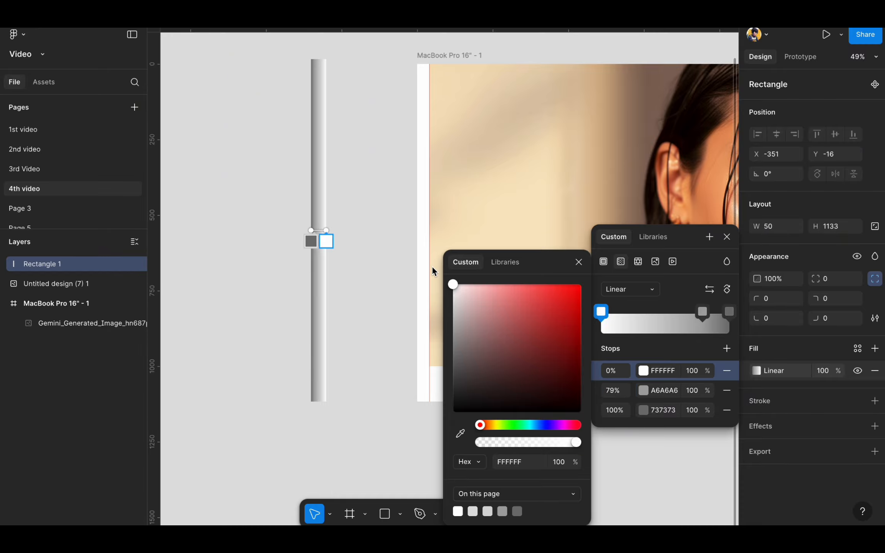
pyautogui.click(579, 262)
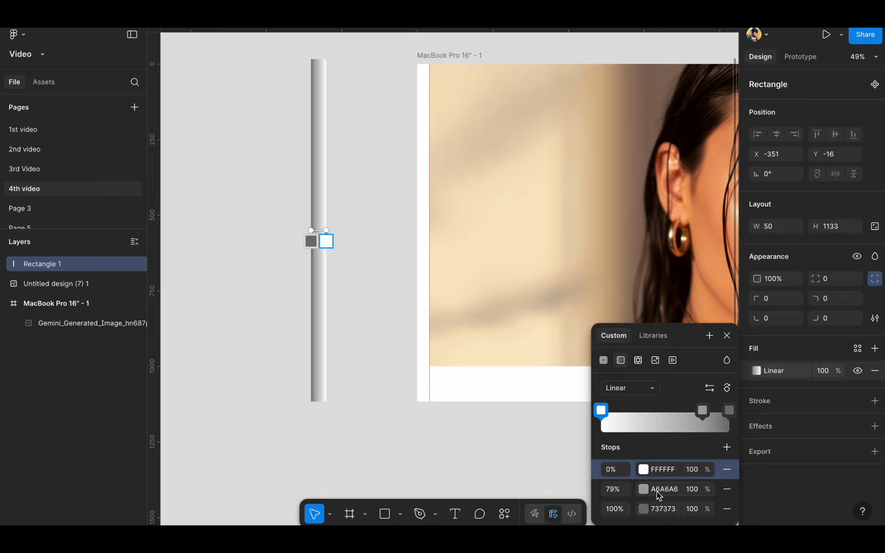
pyautogui.click(643, 489)
pyautogui.moveTo(453, 330); pyautogui.dragTo(423, 281)
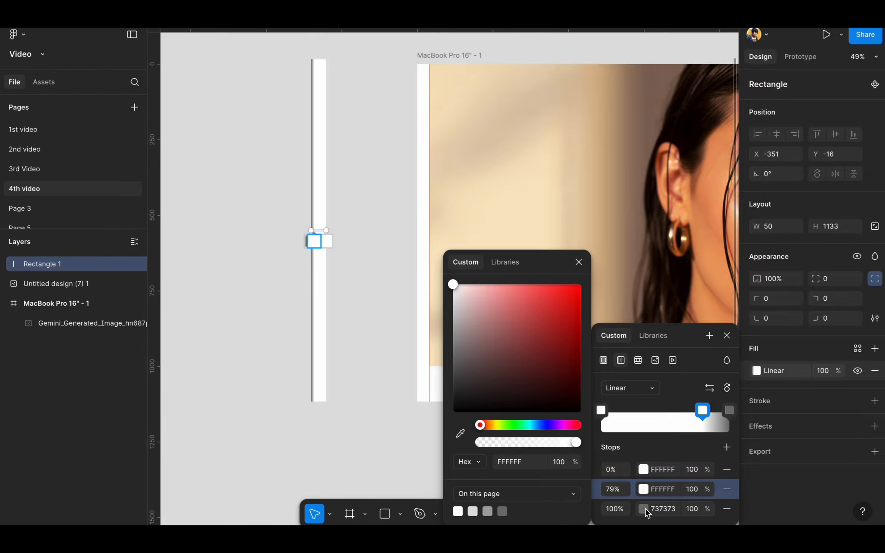
pyautogui.click(644, 509)
pyautogui.moveTo(485, 307); pyautogui.dragTo(399, 242)
# Set the opacity of the gradient's 0% and 100% stops to 5%.
pyautogui.click(694, 470)
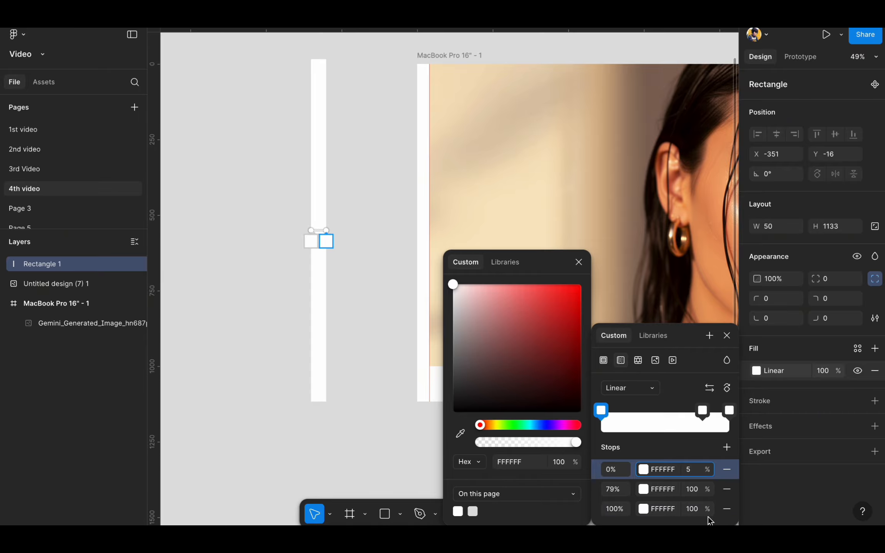
pyautogui.click(699, 509)
pyautogui.write('5')
pyautogui.press('Return')
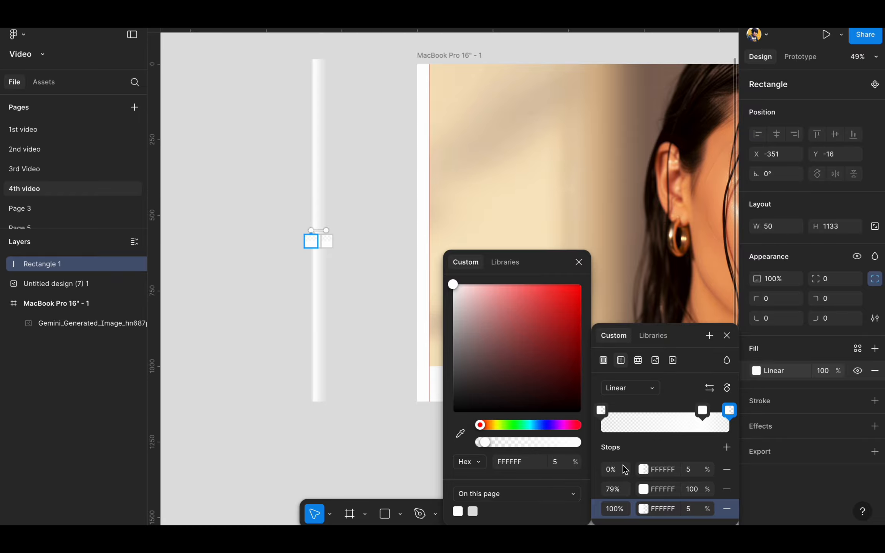
# Flip the strip horizontally and set its fill opacity to 20%.
pyautogui.press('Escape')
pyautogui.hotkey('shift', 'h')
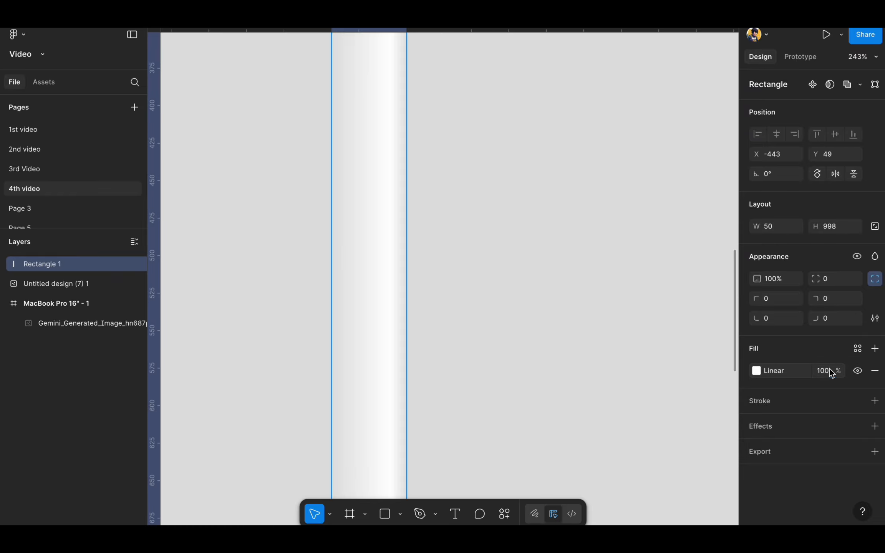
pyautogui.click(829, 368)
pyautogui.write('20')
pyautogui.press('Return')
# Move the strip into the frame over the portrait, just left of the woman's hair, and set its height to 1100 px.
pyautogui.scroll(-5, 572, 230)
pyautogui.hscroll(2, 578, 229)
pyautogui.moveTo(487, 259); pyautogui.dragTo(667, 248)
pyautogui.hscroll(6, 671, 248)
pyautogui.scroll(4, 505, 250)
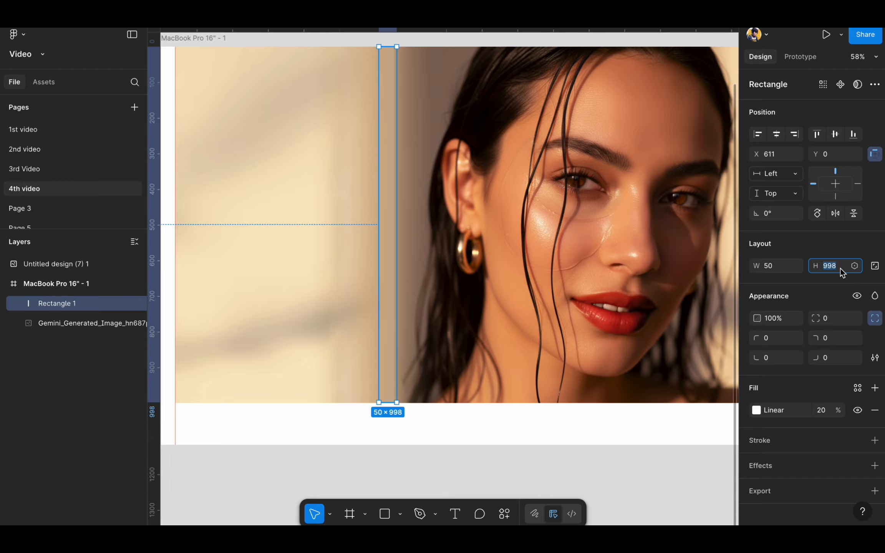
pyautogui.press('Return')
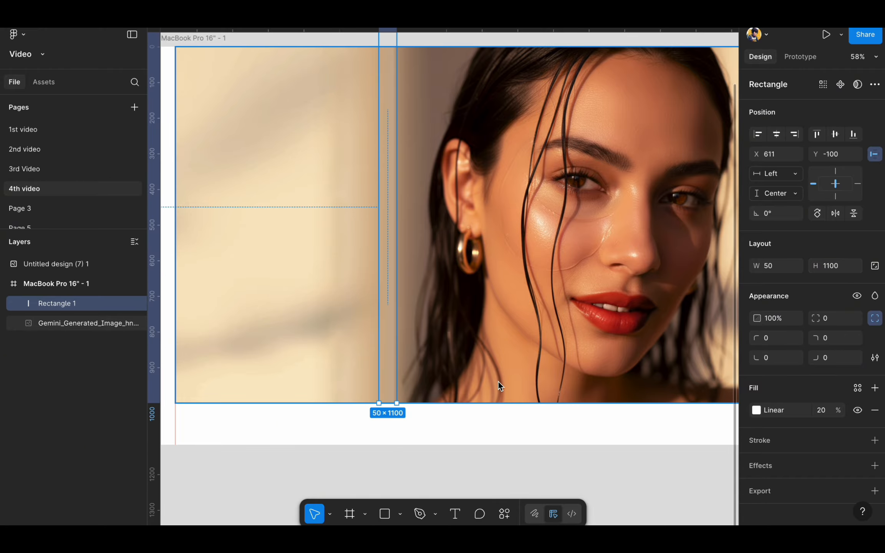
# Add a uniform background blur effect to the strip and increase its blur amount.
pyautogui.click(875, 466)
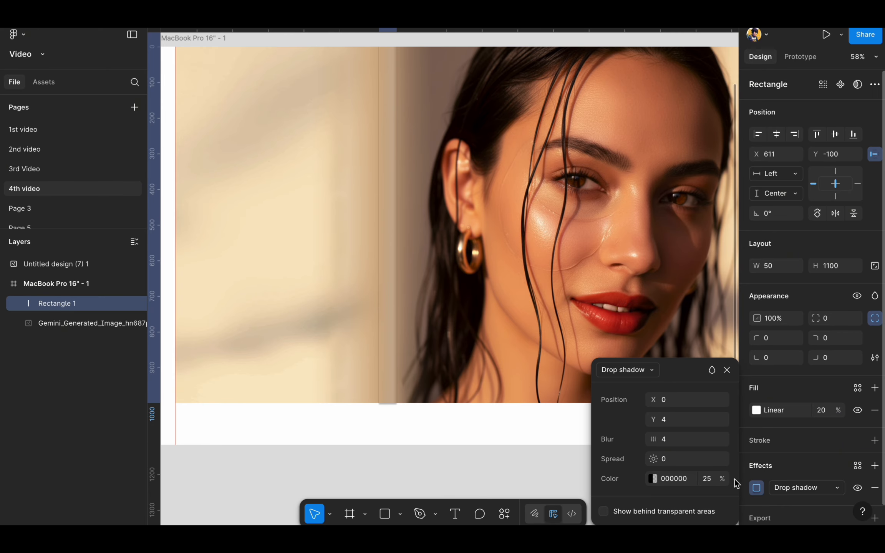
pyautogui.click(799, 487)
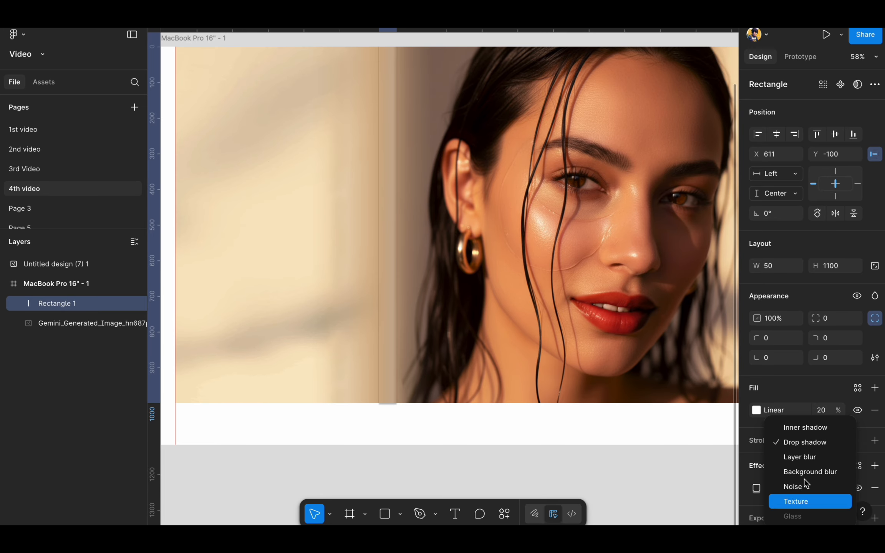
pyautogui.click(805, 476)
pyautogui.click(756, 489)
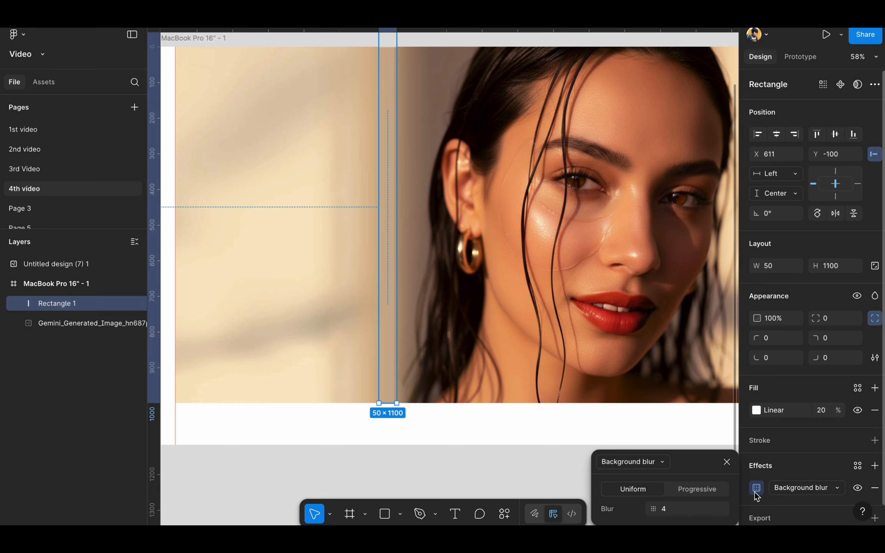
pyautogui.click(665, 515)
pyautogui.press('Return')
pyautogui.click(402, 476)
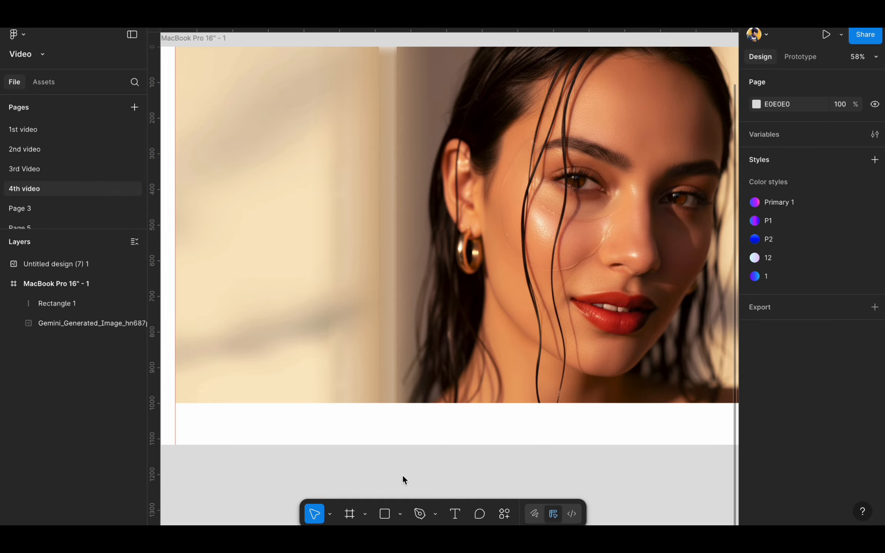
# Duplicate the blurred strip across the portrait, and copy the set of four strips further to the left until there are 16.
pyautogui.click(388, 168)
pyautogui.moveTo(388, 168); pyautogui.dragTo(447, 180)
pyautogui.moveTo(446, 181); pyautogui.dragTo(494, 182)
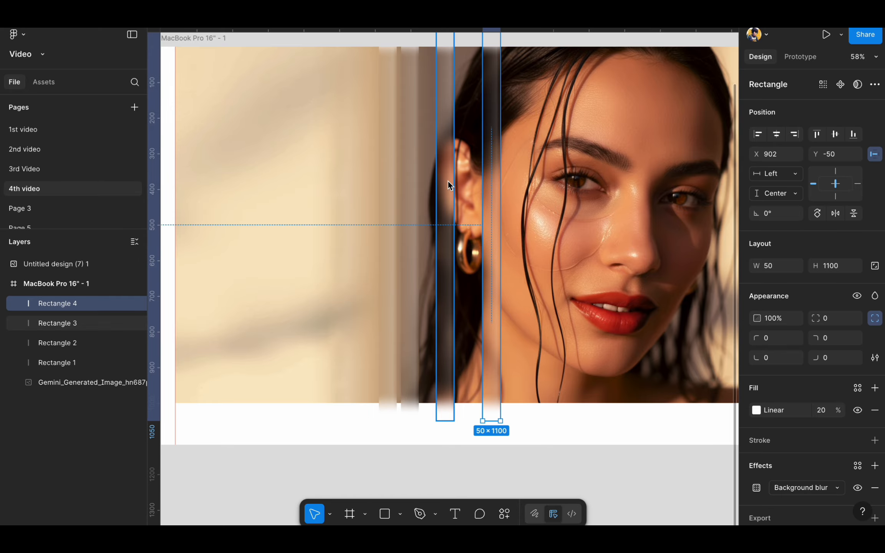
pyautogui.keyDown('shift'); pyautogui.click(447, 182); pyautogui.keyUp('shift')
pyautogui.keyDown('shift'); pyautogui.click(411, 181); pyautogui.keyUp('shift')
pyautogui.keyDown('shift'); pyautogui.click(390, 180); pyautogui.keyUp('shift')
pyautogui.moveTo(445, 256); pyautogui.dragTo(185, 266)
pyautogui.scroll(-5, 350, 316)
# Select all 16 strips without the portrait and group them.
pyautogui.moveTo(206, 187); pyautogui.dragTo(529, 236)
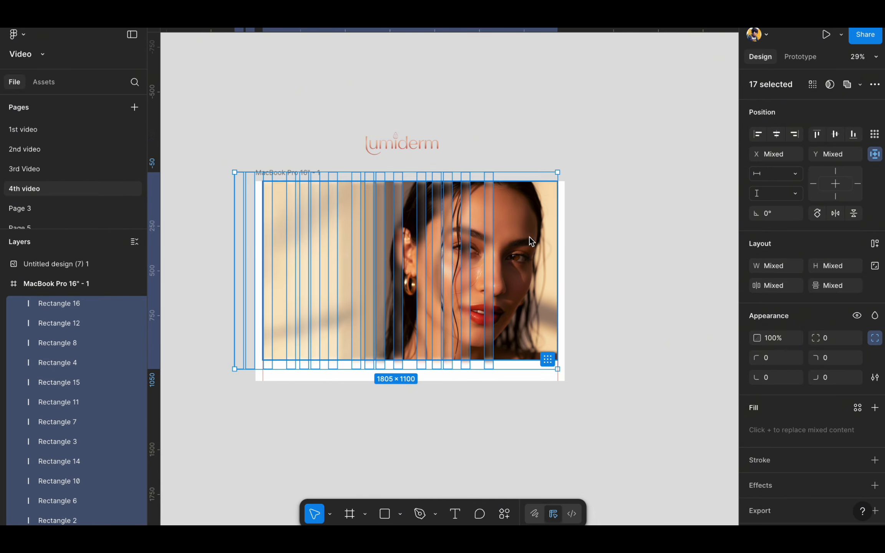
pyautogui.keyDown('shift'); pyautogui.click(540, 241); pyautogui.keyUp('shift')
pyautogui.rightClick(467, 273)
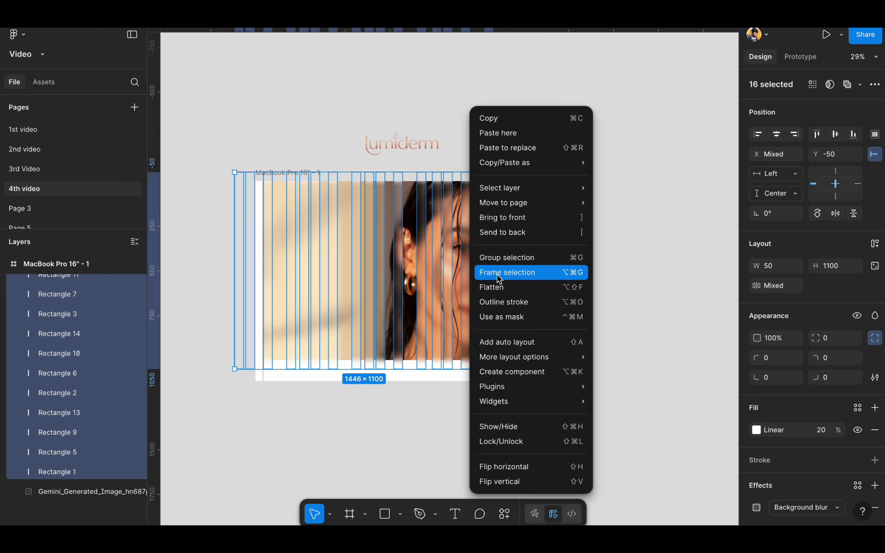
pyautogui.click(502, 256)
pyautogui.scroll(3, 371, 271)
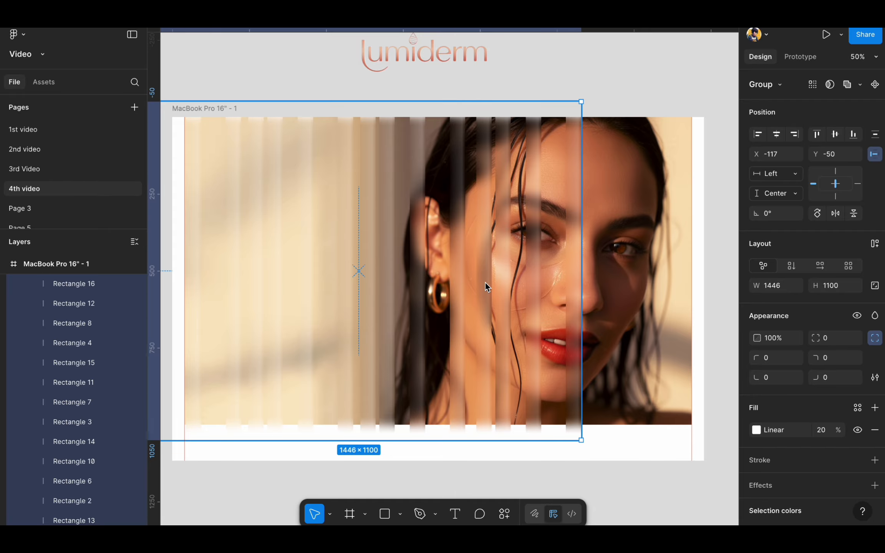
# Distribute the grouped strips evenly horizontally and set the spacing between them to 0.
pyautogui.click(876, 135)
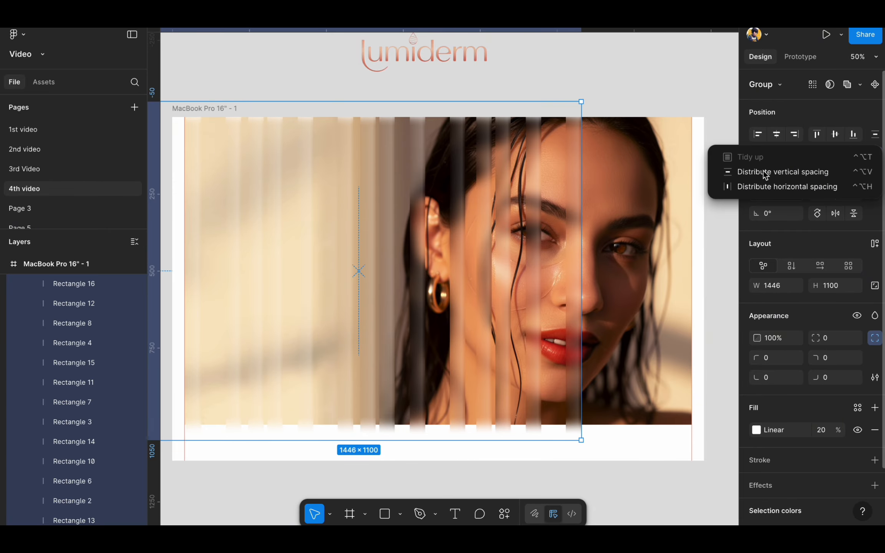
pyautogui.click(764, 187)
pyautogui.click(785, 307)
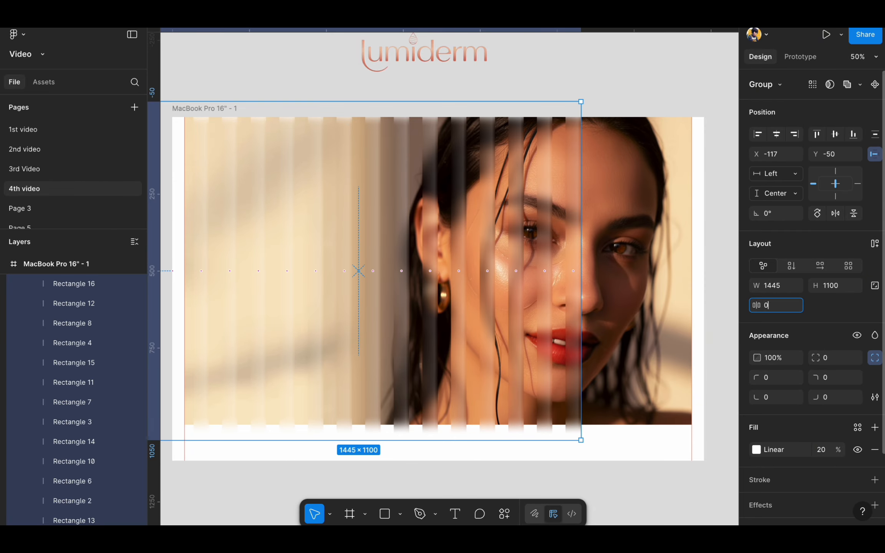
pyautogui.write('0')
pyautogui.press('Return')
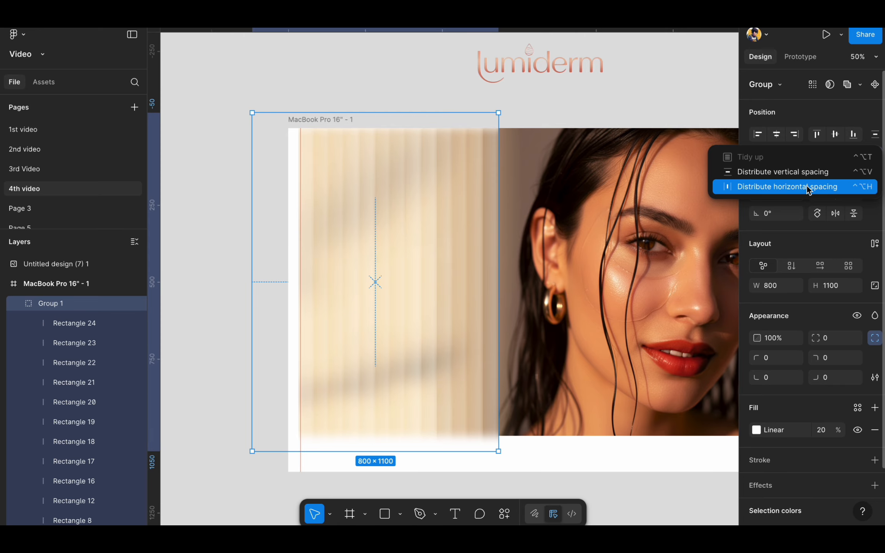
# Distribute the strips in the group horizontally with a gap of 0 between neighbours.
pyautogui.click(810, 187)
pyautogui.click(784, 308)
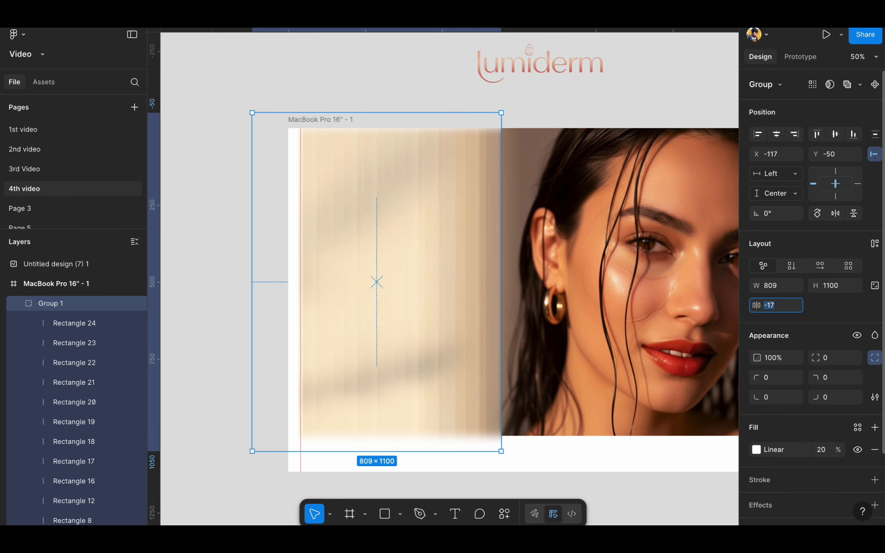
pyautogui.write('0')
pyautogui.press('Return')
pyautogui.scroll(10, 599, 253)
pyautogui.scroll(-5, 569, 303)
pyautogui.hscroll(2, 568, 303)
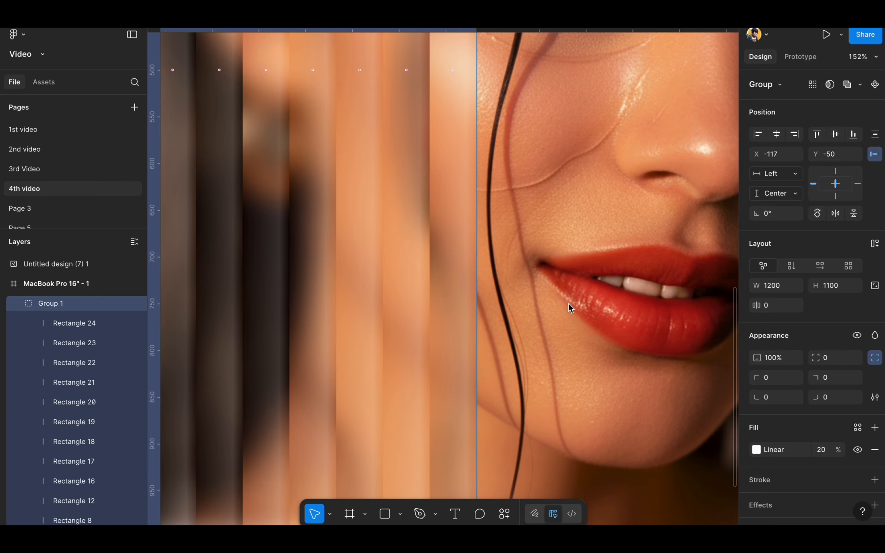
# Move the strip group left across the portrait to about X -309, so its right edge ends beside the face.
pyautogui.moveTo(439, 231); pyautogui.dragTo(365, 230)
pyautogui.scroll(-10, 531, 327)
pyautogui.scroll(2, 530, 325)
pyautogui.hscroll(-2, 531, 326)
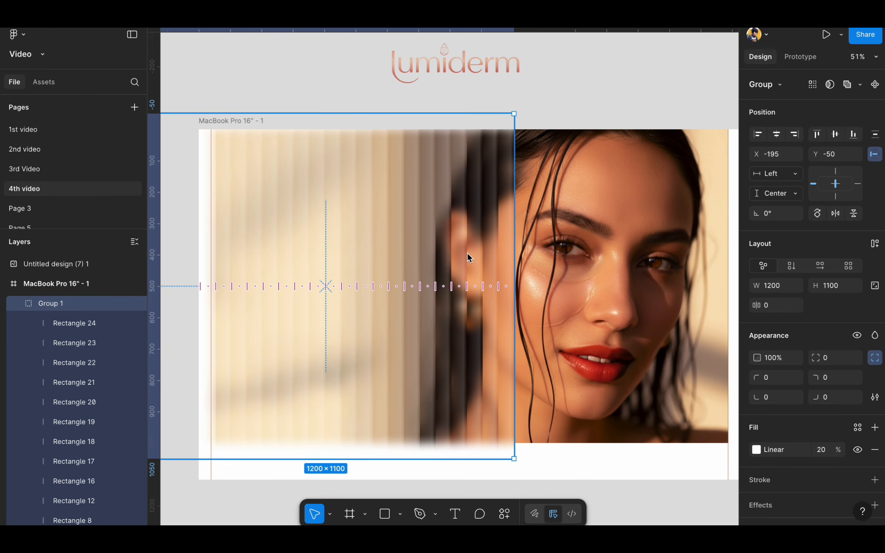
pyautogui.moveTo(468, 257); pyautogui.dragTo(453, 262)
# Spread the five strips nearest the face apart by shifting them progressively right, leaving gaps between them.
pyautogui.scroll(5, 441, 325)
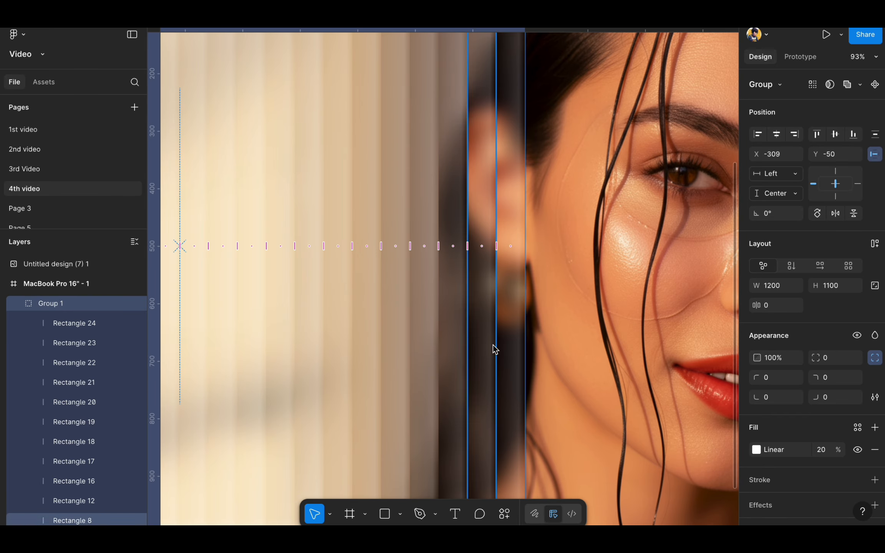
pyautogui.doubleClick(511, 347)
pyautogui.keyDown('shift'); pyautogui.click(487, 312); pyautogui.keyUp('shift')
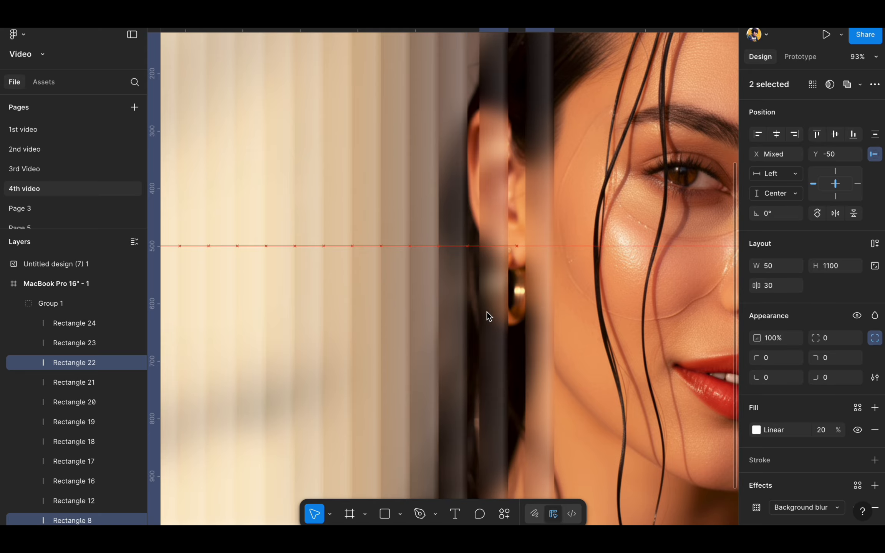
pyautogui.keyDown('shift'); pyautogui.click(455, 294); pyautogui.keyUp('shift')
pyautogui.keyDown('shift'); pyautogui.click(426, 298); pyautogui.keyUp('shift')
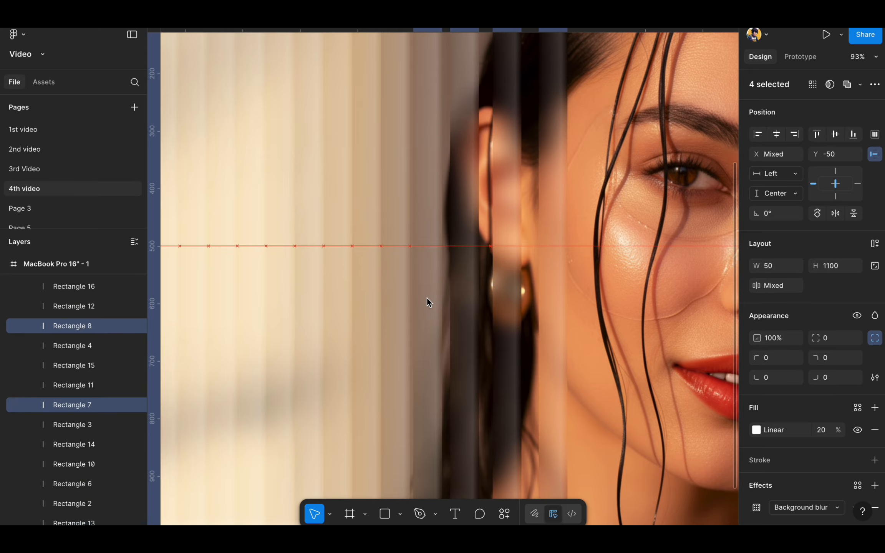
pyautogui.keyDown('shift'); pyautogui.click(396, 284); pyautogui.keyUp('shift')
# Select the whole strip group and move it slightly right to about X -275.
pyautogui.scroll(-5, 364, 246)
pyautogui.scroll(-4, 549, 139)
pyautogui.click(254, 127)
pyautogui.click(335, 119)
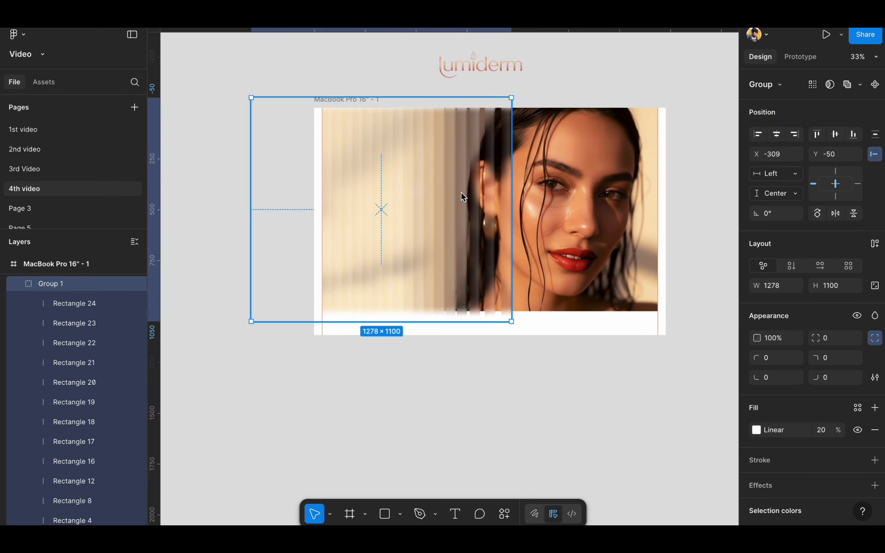
pyautogui.scroll(4, 461, 192)
pyautogui.moveTo(527, 247); pyautogui.dragTo(543, 249)
pyautogui.scroll(-5, 542, 249)
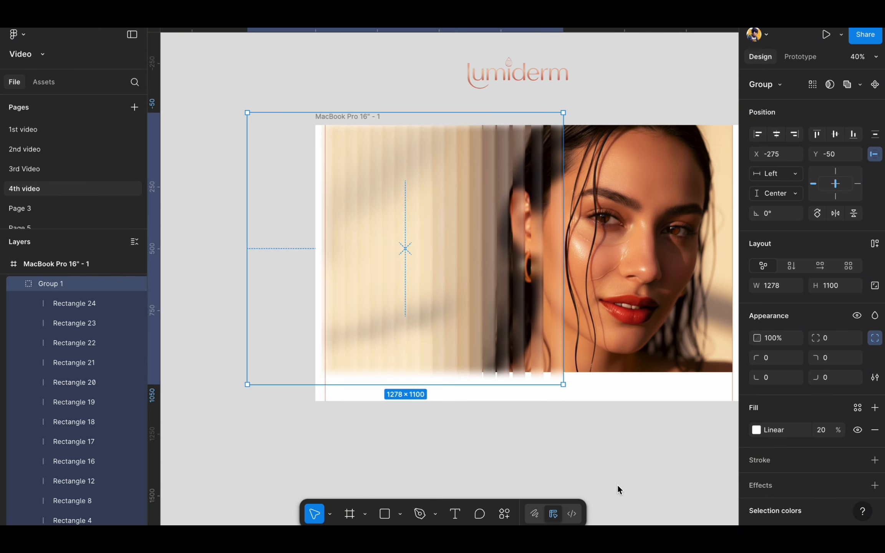
pyautogui.click(617, 488)
# Delete the strip overhanging the left edge of the MacBook frame.
pyautogui.hscroll(2, 617, 488)
pyautogui.scroll(3, 341, 296)
pyautogui.doubleClick(342, 299)
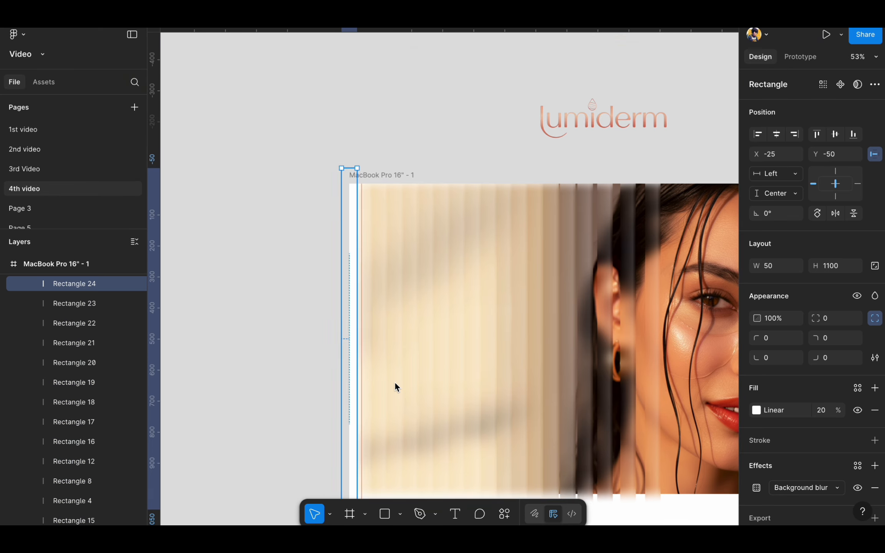
pyautogui.scroll(-1, 395, 382)
pyautogui.press('Delete')
pyautogui.click(395, 382)
# Wrap the portrait image in its own new frame.
pyautogui.hscroll(3, 692, 302)
pyautogui.click(692, 302)
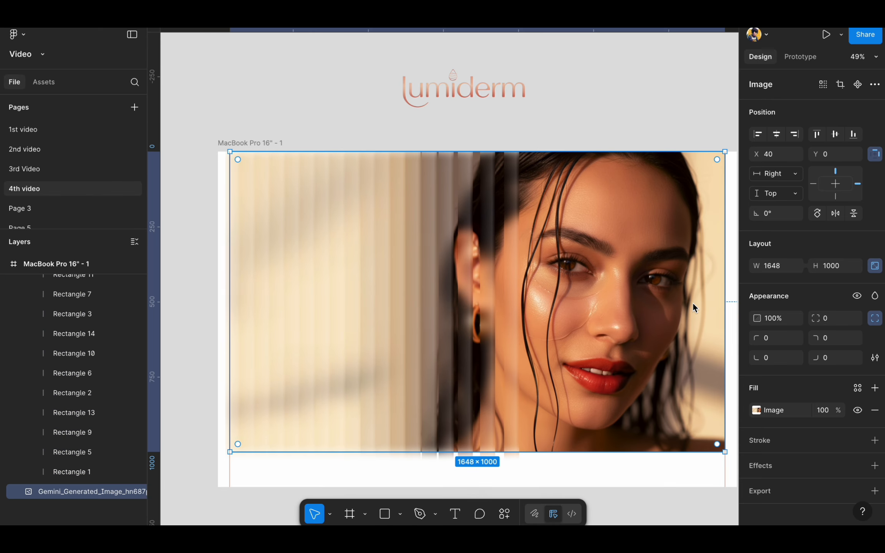
pyautogui.scroll(-2, 646, 291)
pyautogui.rightClick(646, 292)
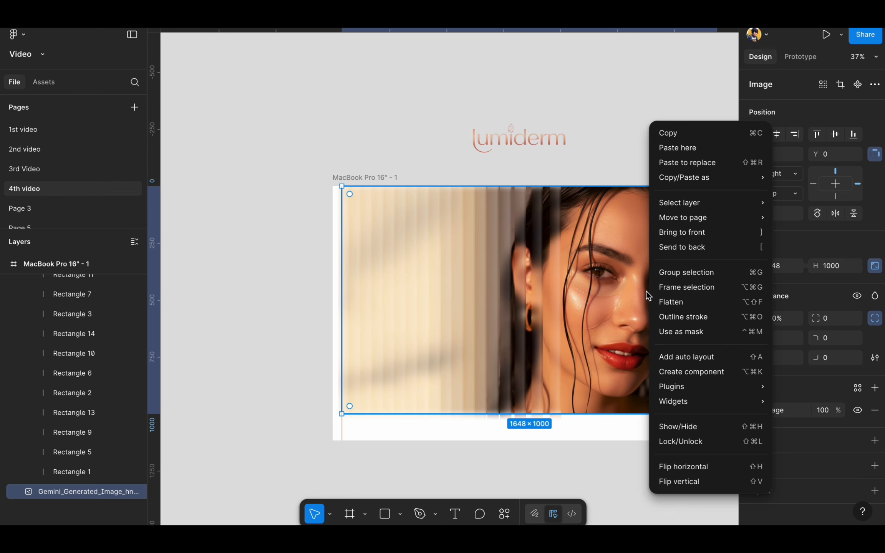
pyautogui.click(699, 284)
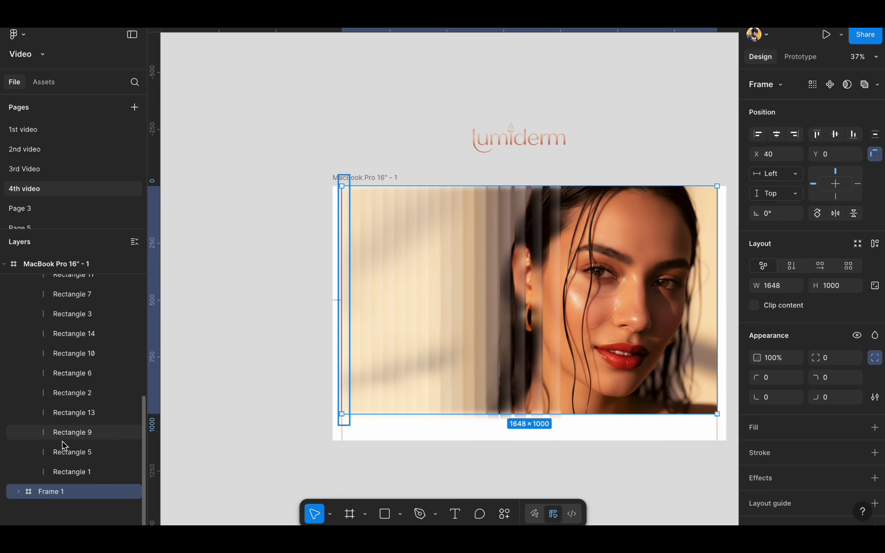
# Move the strip group into the portrait's frame above the image and turn on content clipping for that frame.
pyautogui.scroll(6, 73, 423)
pyautogui.click(19, 303)
pyautogui.moveTo(59, 311); pyautogui.dragTo(72, 327)
pyautogui.click(77, 305)
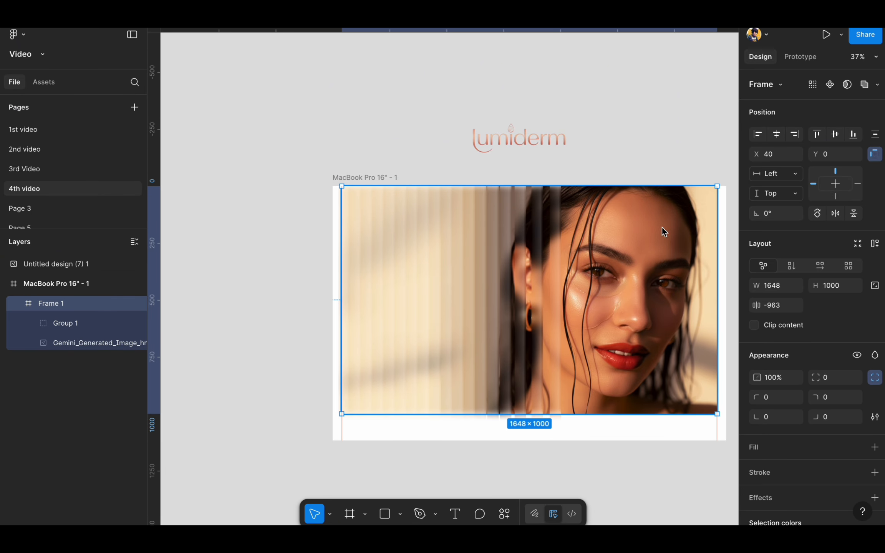
pyautogui.click(243, 166)
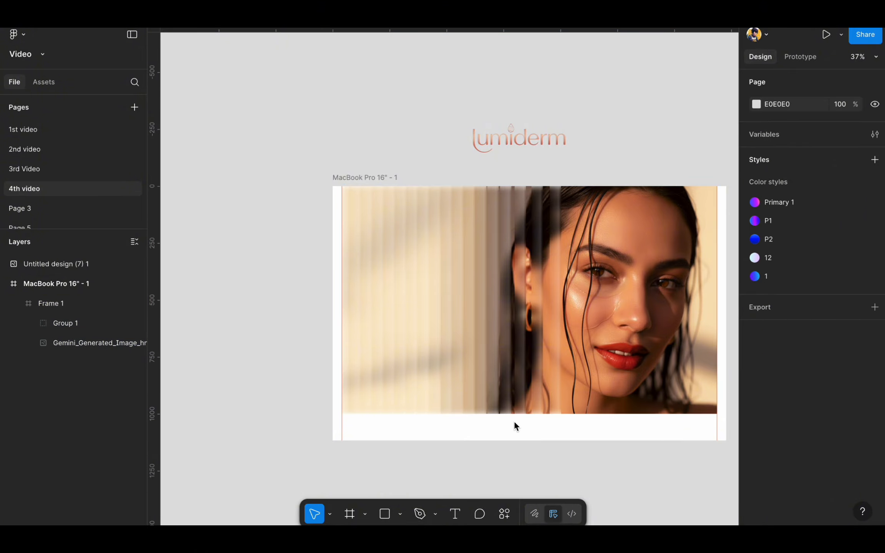
# Set both bottom corner radii of the portrait's frame to 24.
pyautogui.hscroll(3, 553, 433)
pyautogui.scroll(3, 552, 433)
pyautogui.scroll(-5, 552, 433)
pyautogui.click(535, 355)
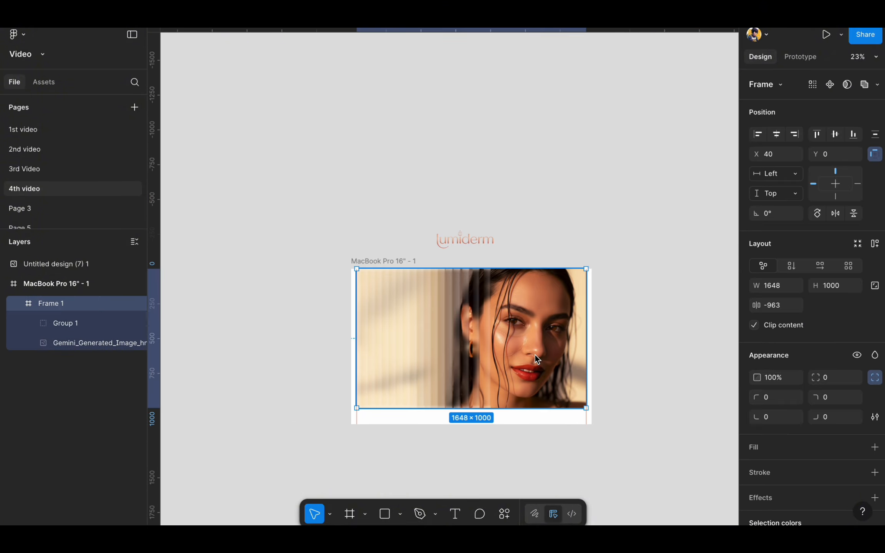
pyautogui.click(839, 421)
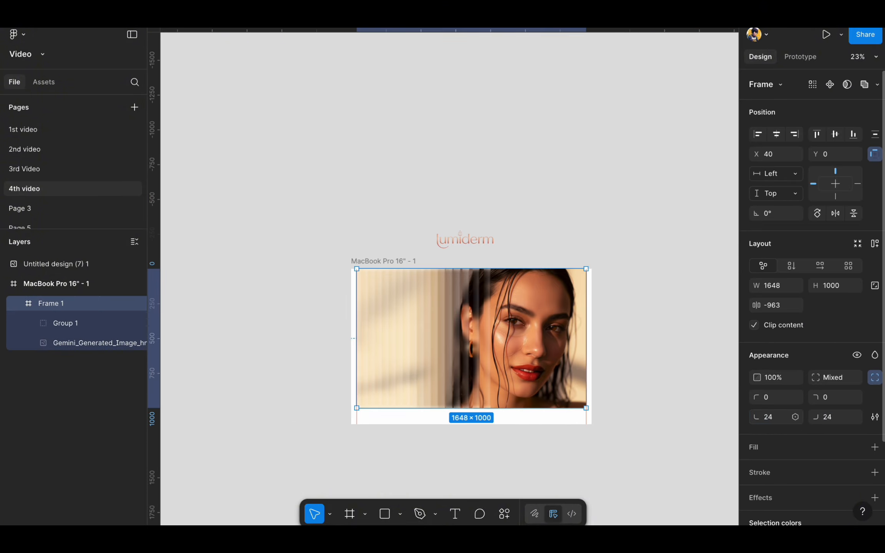
pyautogui.click(517, 184)
# Sample F8DEB4 from the portrait's background as the MacBook frame's fill and lighten it to a pale cream.
pyautogui.scroll(3, 549, 222)
pyautogui.scroll(-3, 548, 218)
pyautogui.click(266, 180)
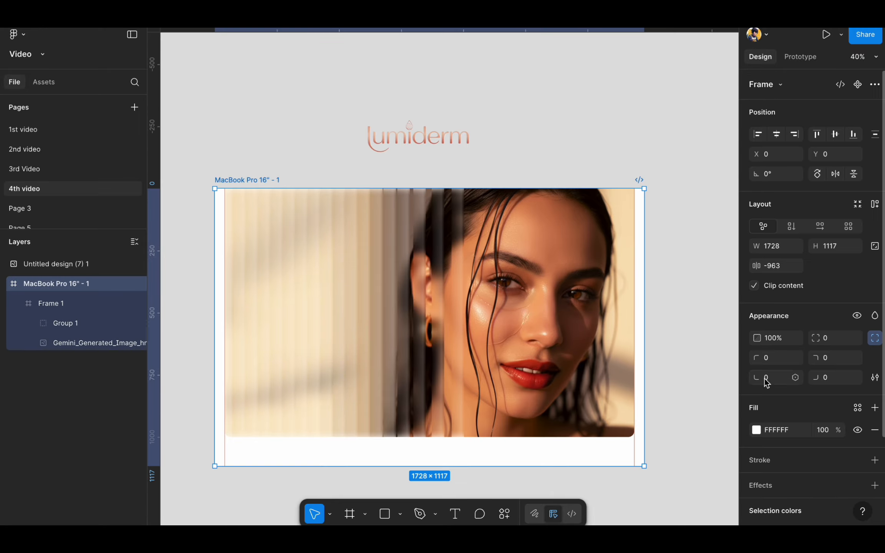
pyautogui.click(755, 432)
pyautogui.click(608, 433)
pyautogui.click(622, 204)
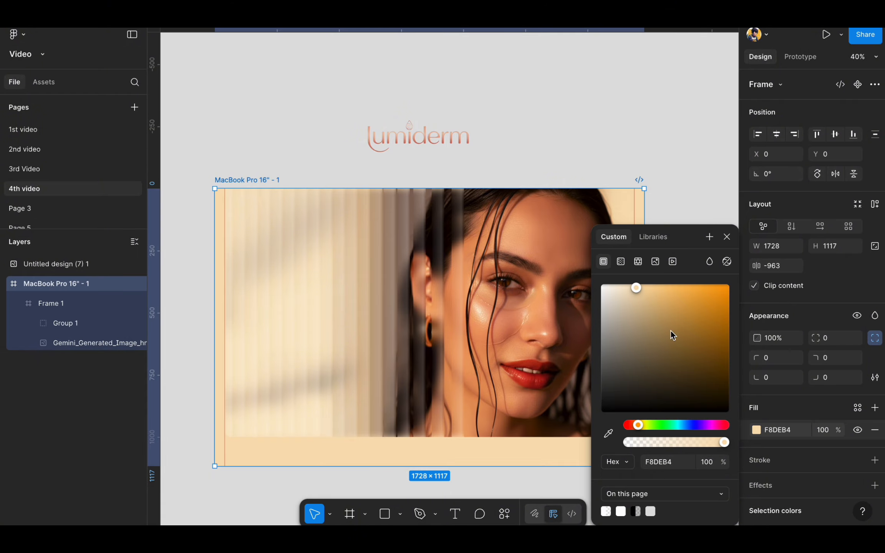
pyautogui.moveTo(637, 288); pyautogui.dragTo(609, 285)
pyautogui.click(699, 206)
# Lock the strip group and draw a rectangle about 704 × 988 over the portrait's blurred left side, overhanging its top and left edges.
pyautogui.scroll(-1, 701, 271)
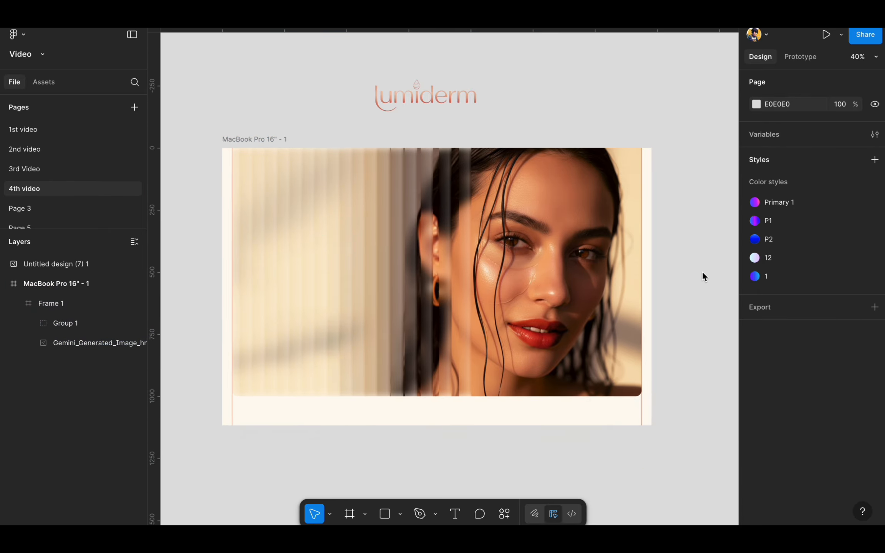
pyautogui.scroll(2, 456, 392)
pyautogui.scroll(-2, 456, 392)
pyautogui.click(122, 323)
pyautogui.scroll(2, 194, 340)
pyautogui.press('r')
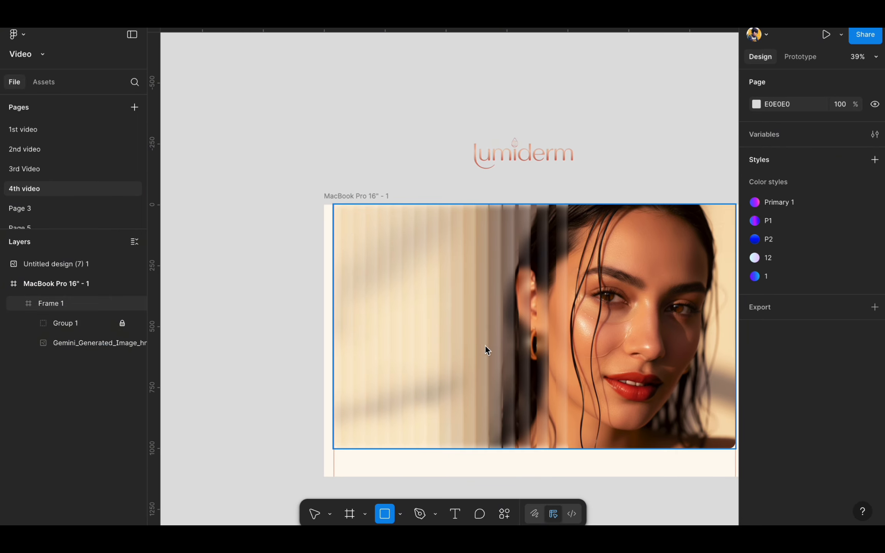
pyautogui.moveTo(349, 225); pyautogui.dragTo(489, 421)
pyautogui.moveTo(350, 307); pyautogui.dragTo(321, 306)
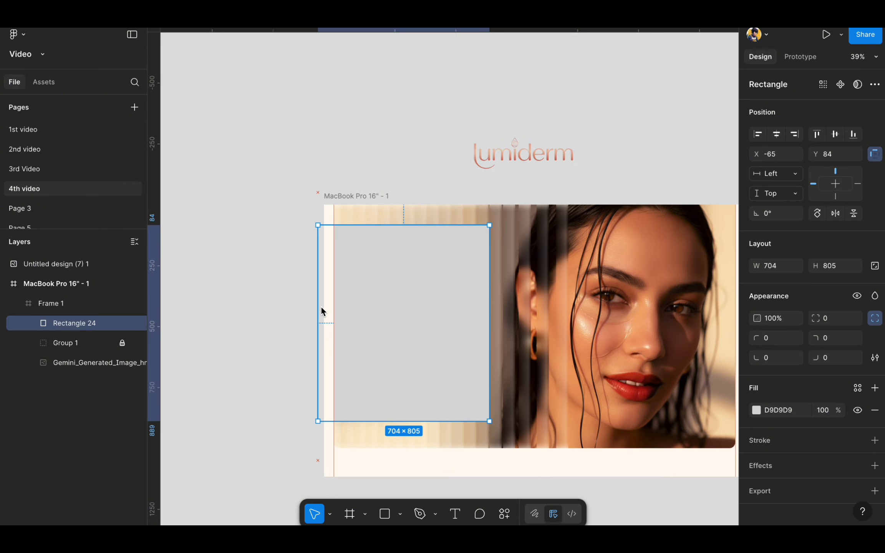
pyautogui.moveTo(388, 225); pyautogui.dragTo(389, 181)
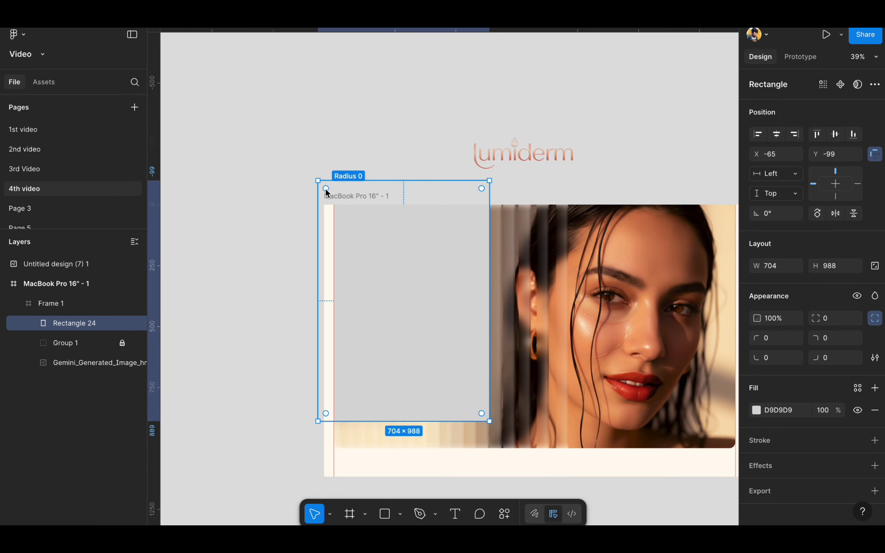
# Round the rectangle's corners fully and enlarge it to about 760 × 1066.
pyautogui.moveTo(326, 189); pyautogui.dragTo(405, 338)
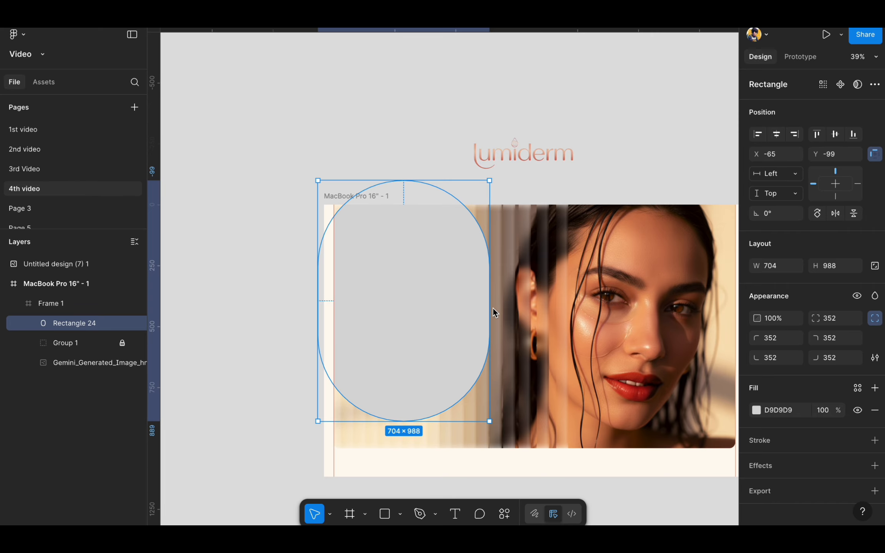
pyautogui.moveTo(493, 310); pyautogui.dragTo(503, 311)
pyautogui.moveTo(418, 257); pyautogui.dragTo(389, 295)
# Change the rounded shape's fill to an angular gradient and add three more colour stops.
pyautogui.click(757, 410)
pyautogui.click(621, 262)
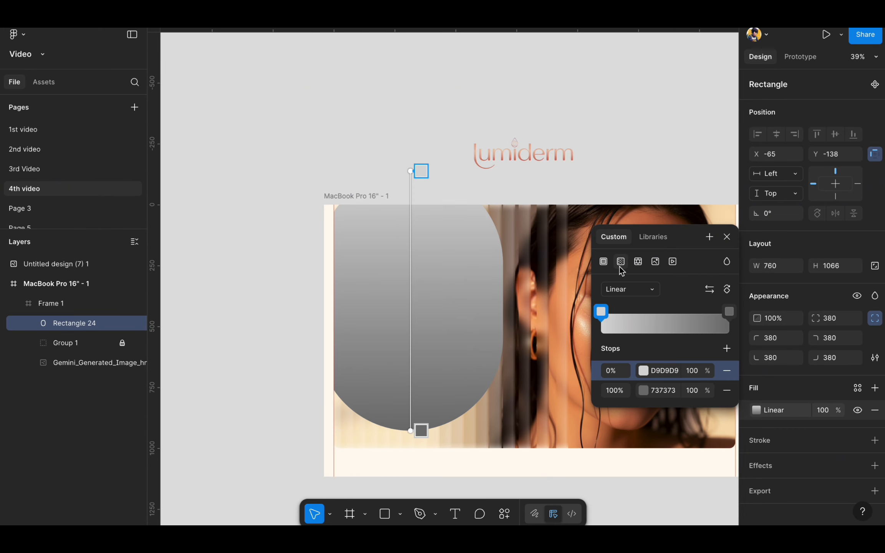
pyautogui.click(630, 291)
pyautogui.click(630, 318)
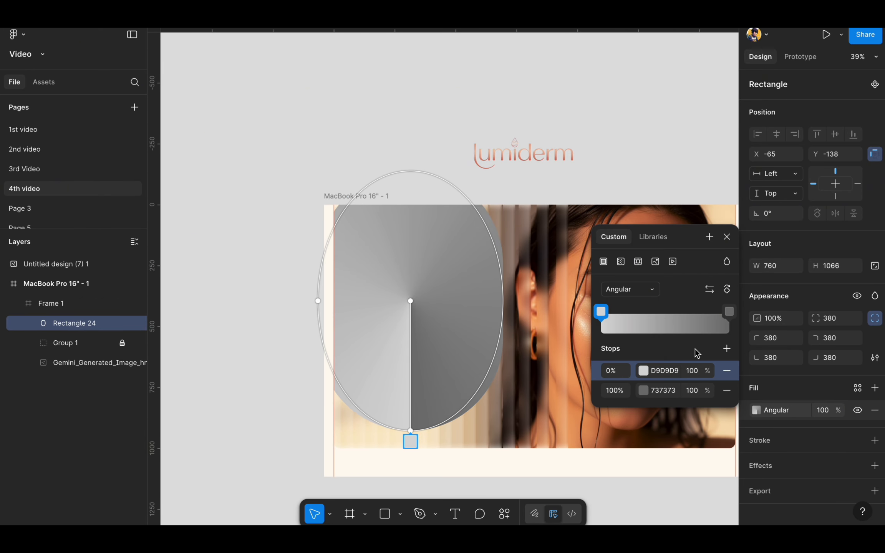
pyautogui.click(726, 349)
pyautogui.click(727, 349)
pyautogui.click(726, 348)
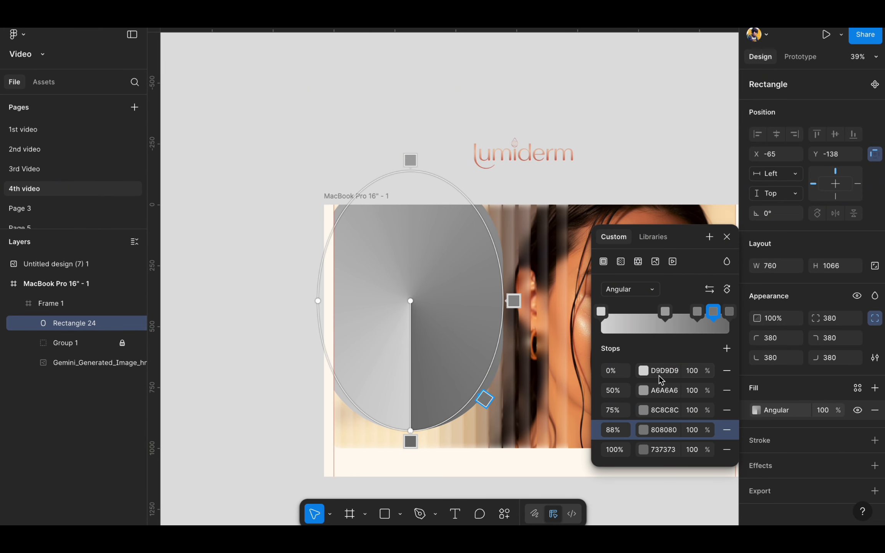
# Colour the gradient stops at 0%, 50% and 75% with FFEBB0, FFB1B6 and CBAF96.
pyautogui.click(664, 371)
pyautogui.write('FFEBB0')
pyautogui.click(660, 390)
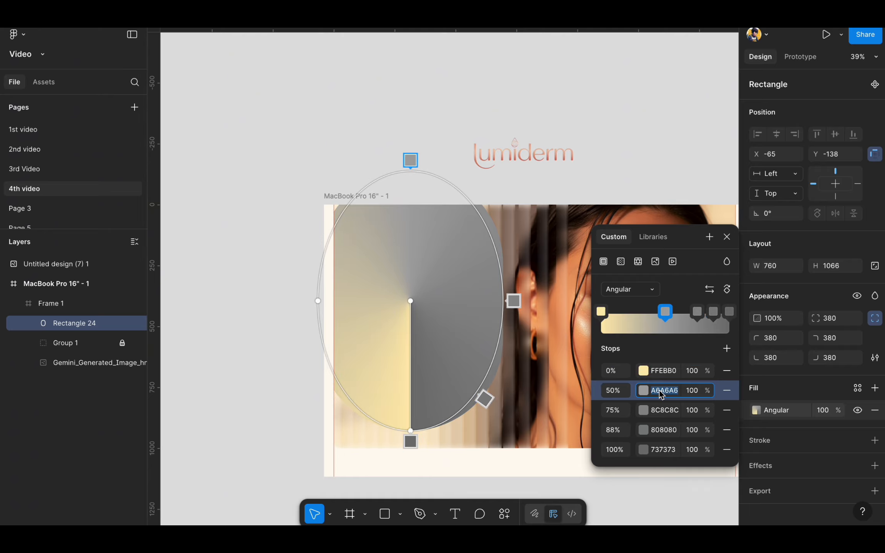
pyautogui.write('FFB1B6')
pyautogui.click(658, 414)
pyautogui.write('CBAF9')
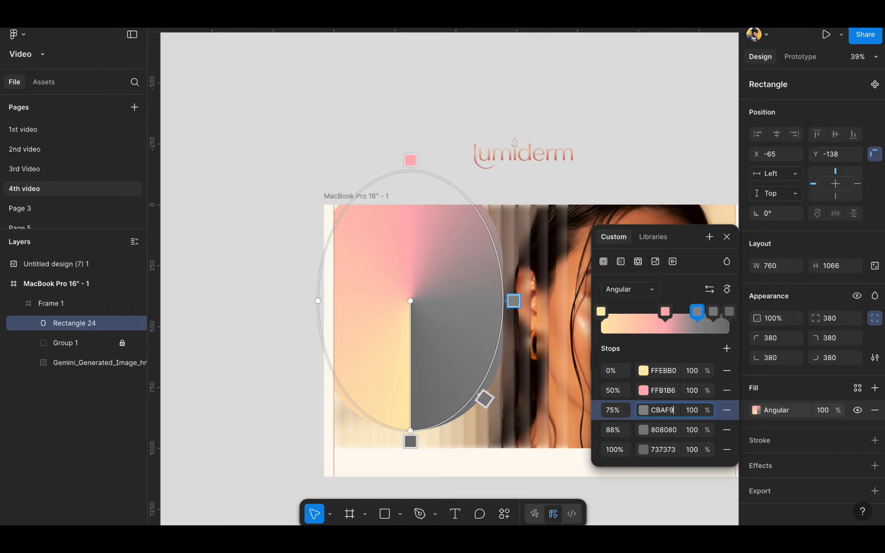
pyautogui.write('6')
# Colour the gradient stops at 88% and 100% with E5C7A4 and CEF0DC.
pyautogui.click(657, 430)
pyautogui.write('E5')
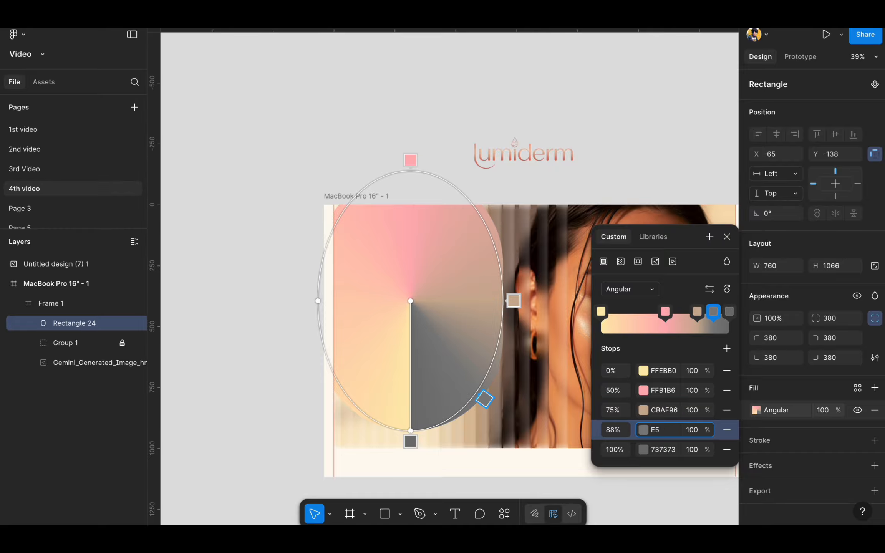
pyautogui.write('C7A4')
pyautogui.click(671, 450)
pyautogui.write('Ce')
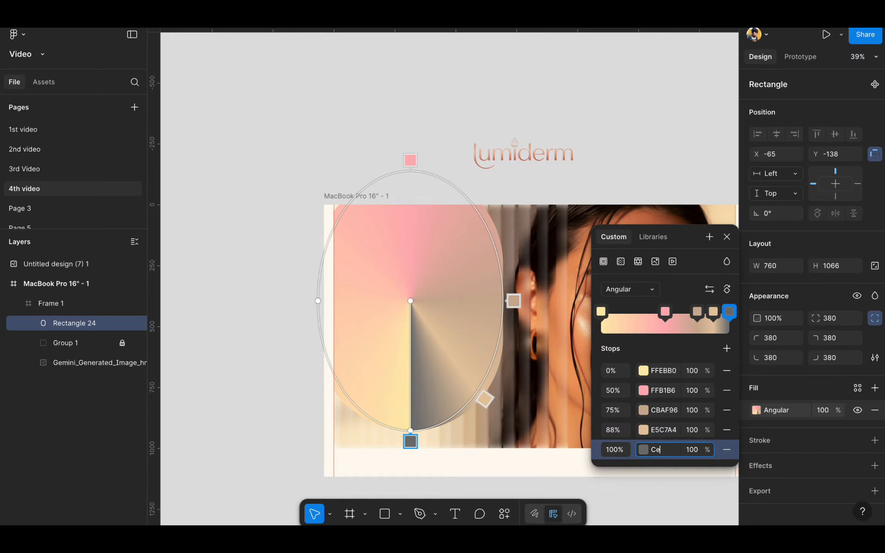
pyautogui.write('f0DC')
pyautogui.press('Return')
# Reposition the three middle gradient stops to 6%, 32% and 61%, and close the fill settings.
pyautogui.click(616, 392)
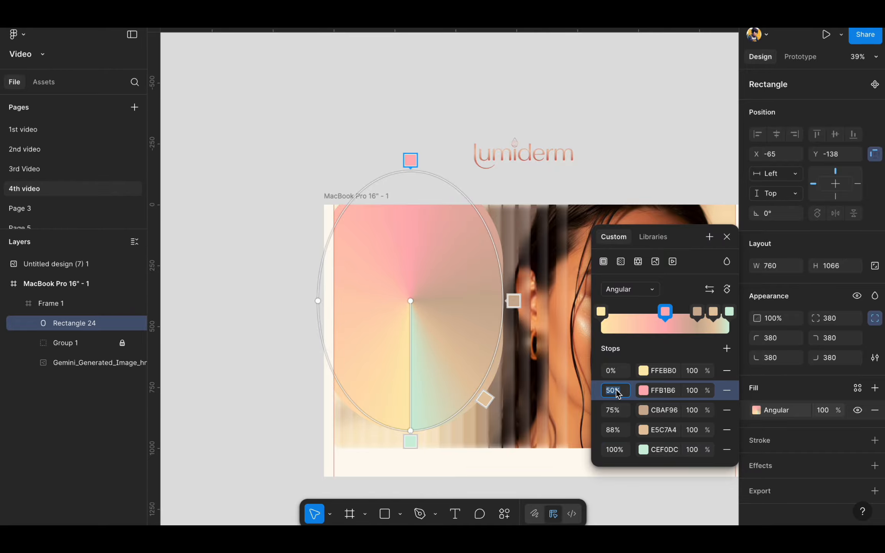
pyautogui.write('6')
pyautogui.press('Return')
pyautogui.click(617, 411)
pyautogui.write('32')
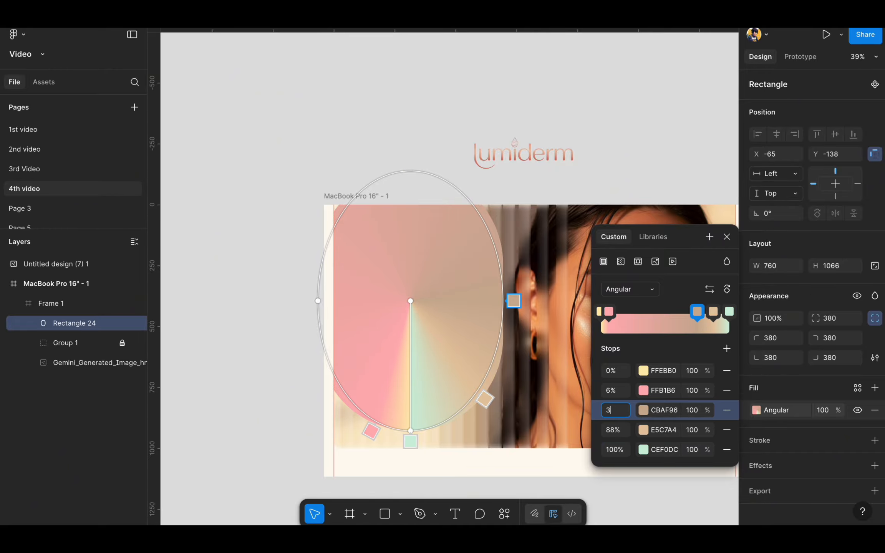
pyautogui.press('Return')
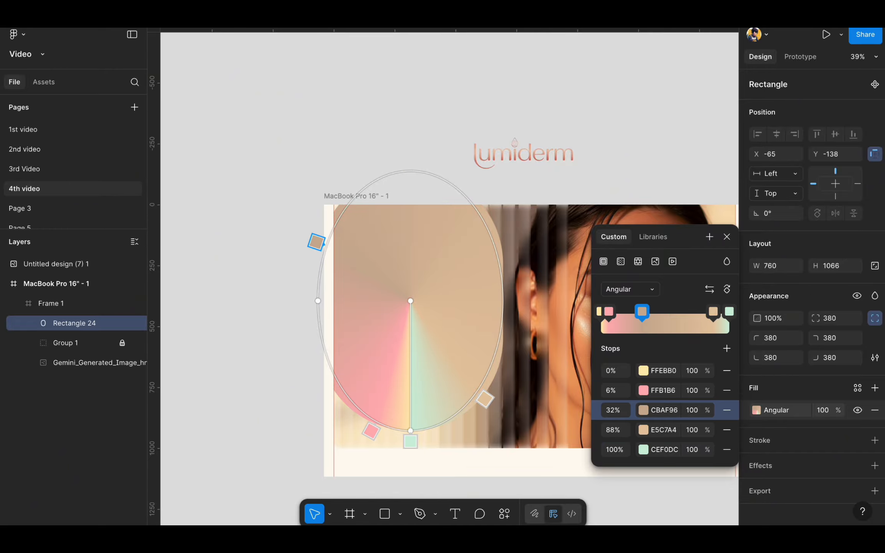
pyautogui.click(617, 430)
pyautogui.write('61')
pyautogui.press('Return')
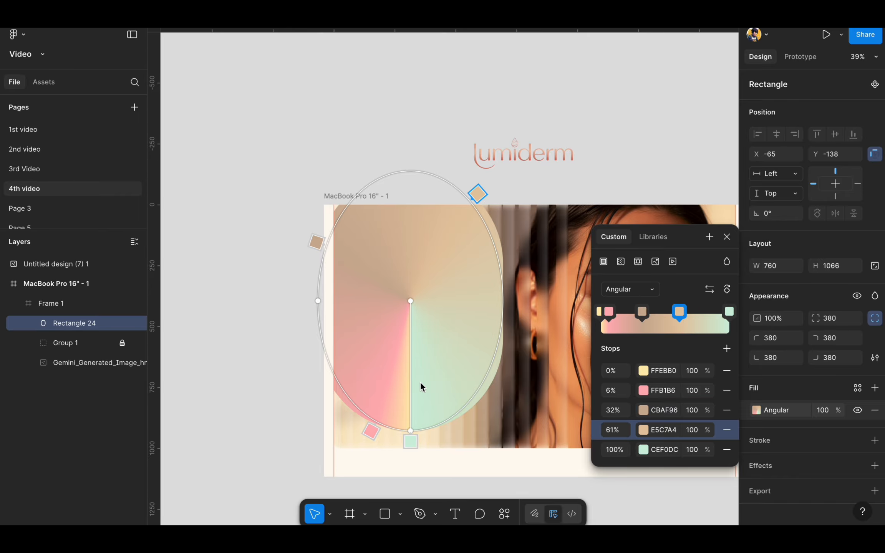
pyautogui.click(237, 296)
# Place the gradient shape beneath the fluted-glass strips group in the layer order.
pyautogui.click(89, 322)
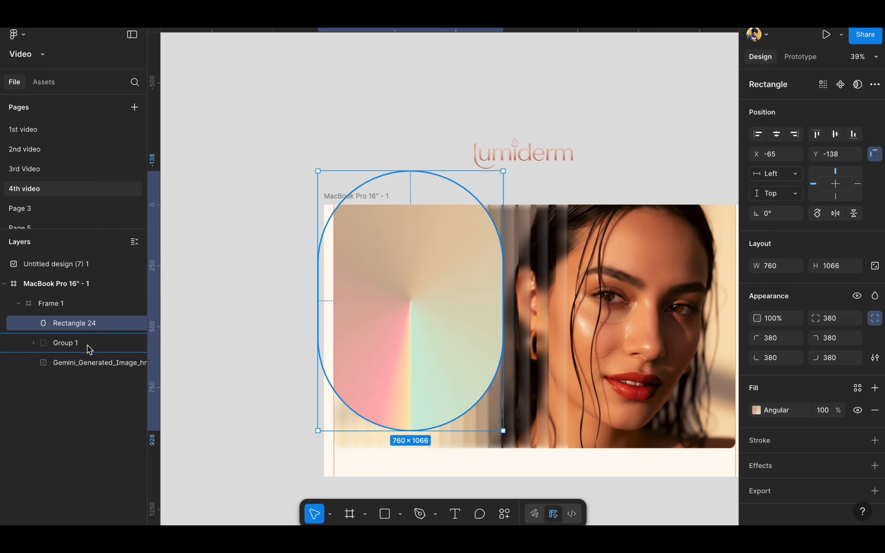
pyautogui.moveTo(90, 349); pyautogui.dragTo(84, 355)
pyautogui.click(200, 125)
pyautogui.scroll(-3, 269, 228)
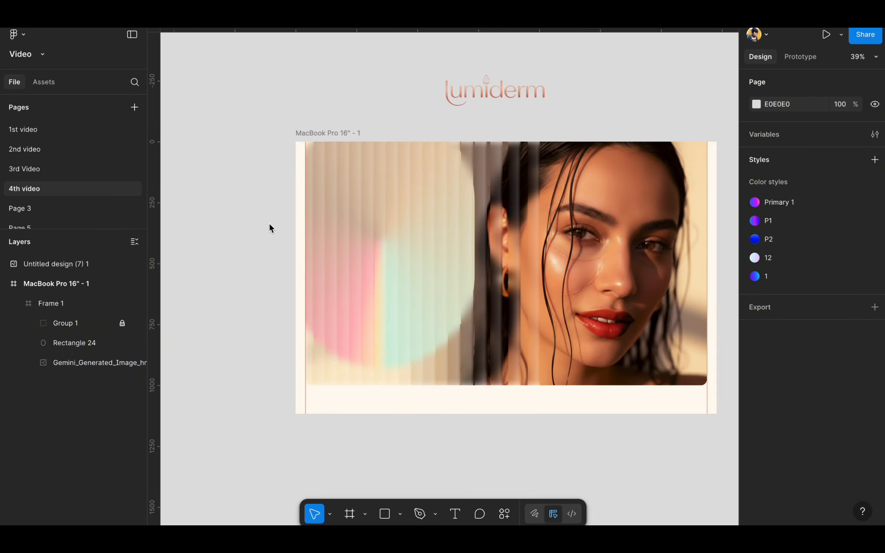
# Apply a uniform layer blur of 200 to the gradient shape.
pyautogui.click(58, 343)
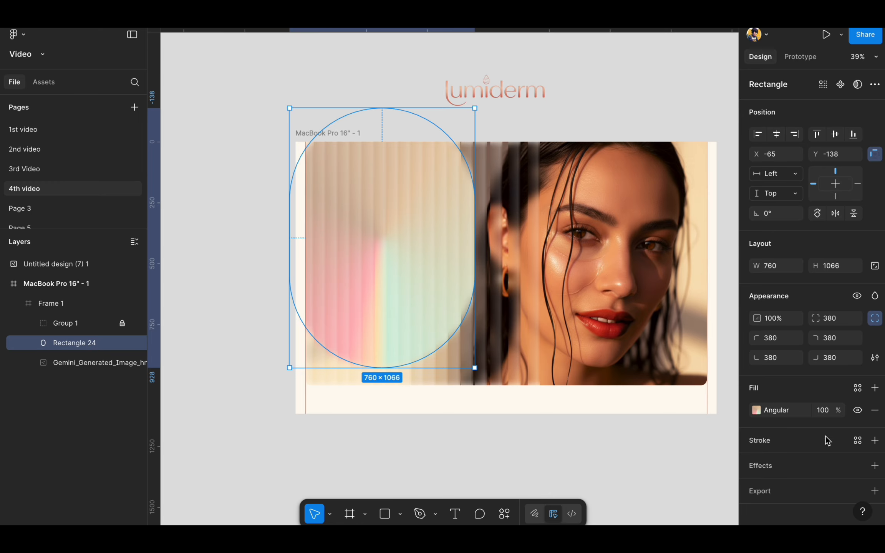
pyautogui.click(788, 466)
pyautogui.click(799, 488)
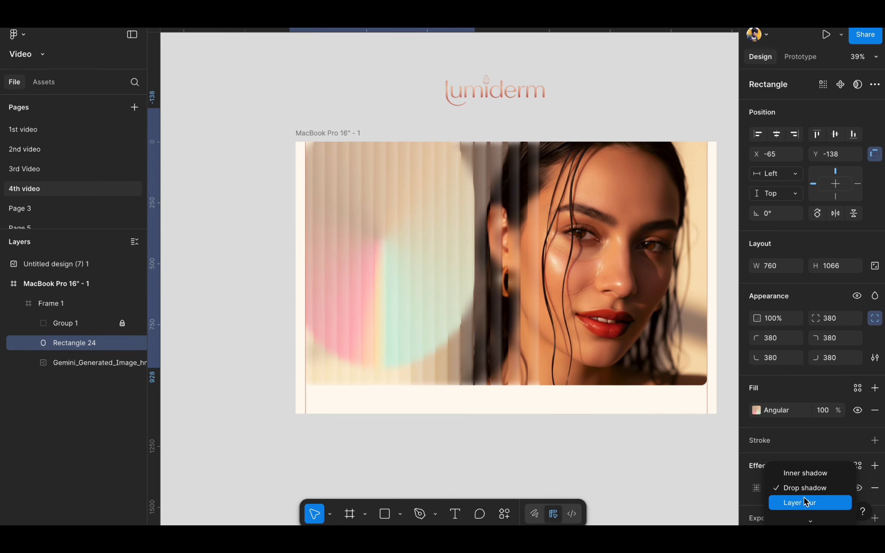
pyautogui.click(805, 502)
pyautogui.click(757, 488)
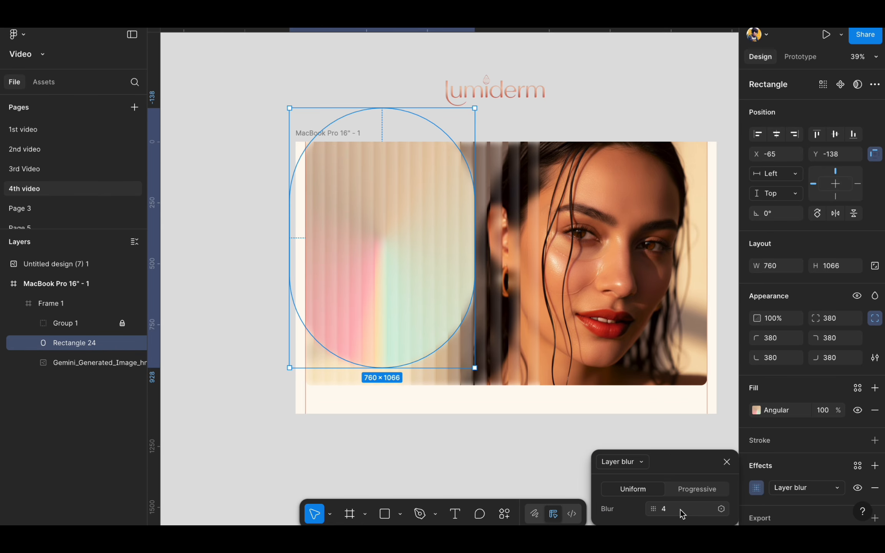
pyautogui.write('200')
pyautogui.press('Return')
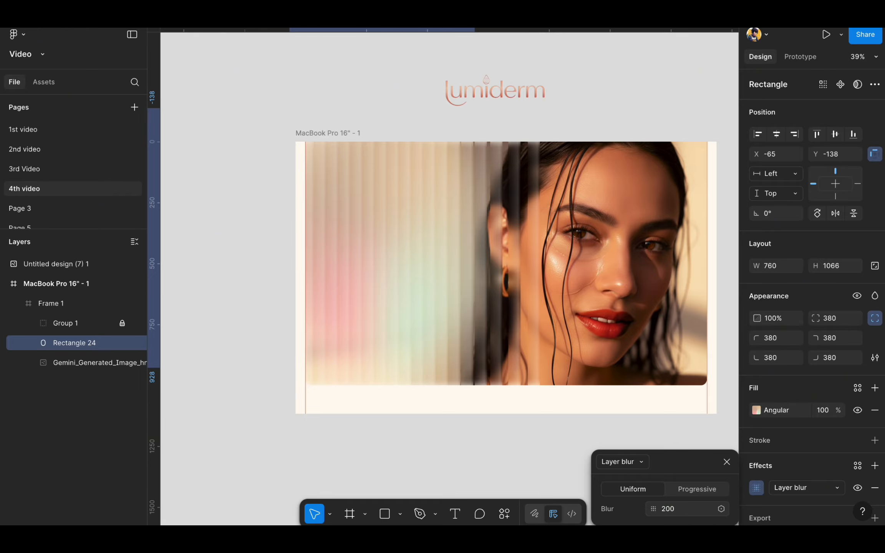
pyautogui.click(233, 209)
pyautogui.scroll(-3, 223, 239)
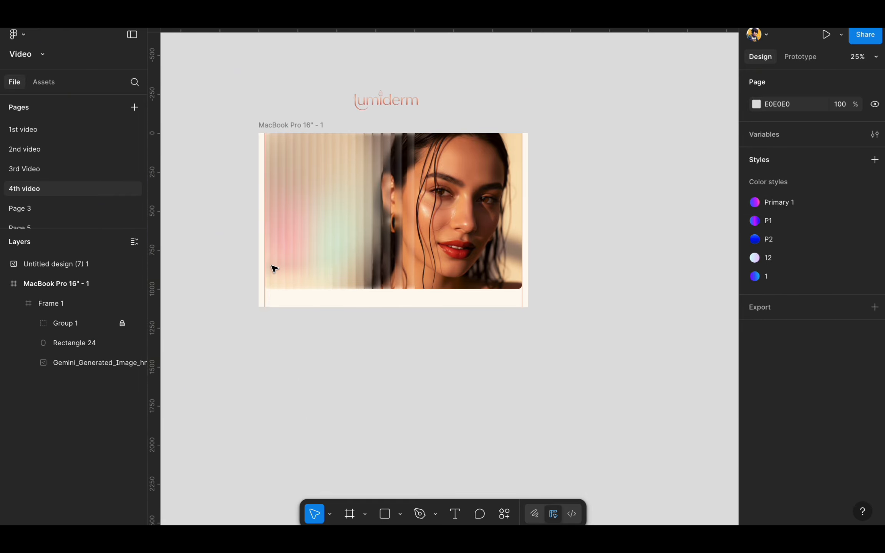
# Lower the blurred shape's upper edge so the shape is about 1031 px high.
pyautogui.click(321, 226)
pyautogui.scroll(3, 260, 159)
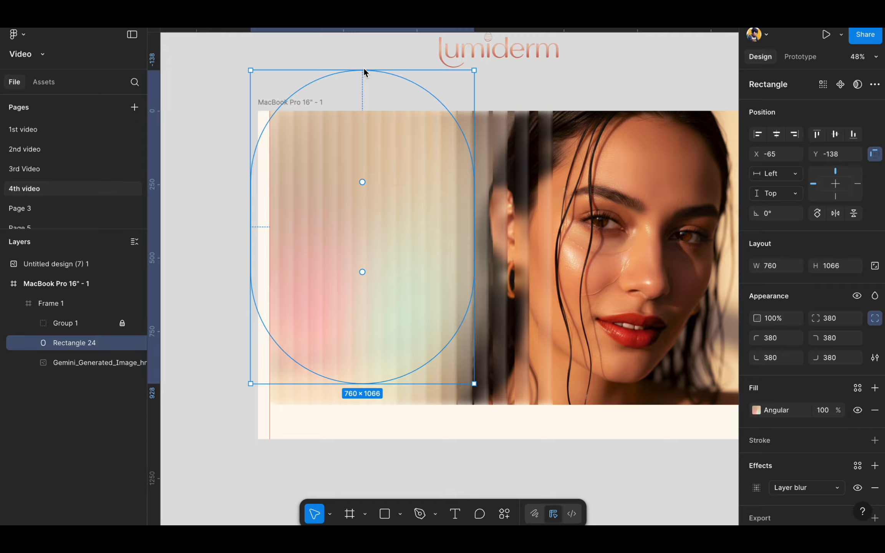
pyautogui.moveTo(364, 70); pyautogui.dragTo(362, 82)
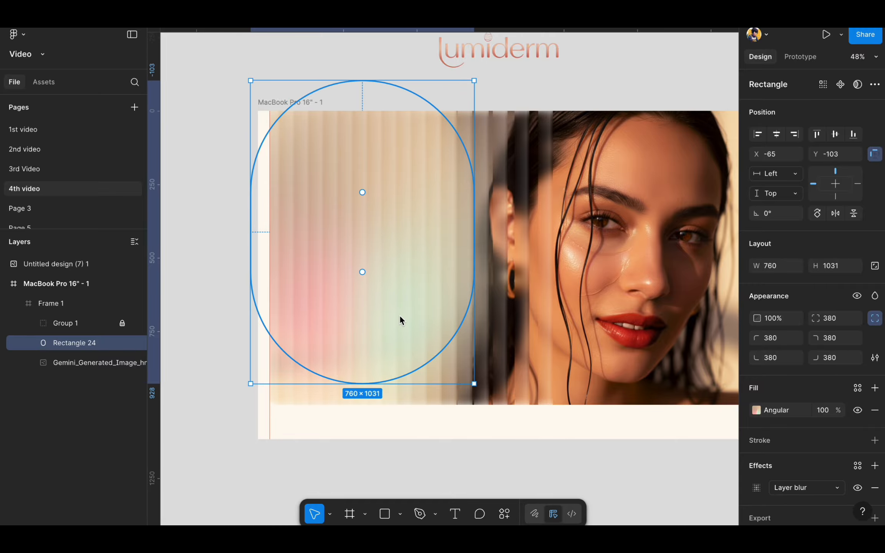
pyautogui.scroll(-3, 403, 282)
pyautogui.click(203, 168)
# Shift the shape's gradient stop at 6% to a lighter, cooler pink.
pyautogui.click(75, 343)
pyautogui.click(756, 410)
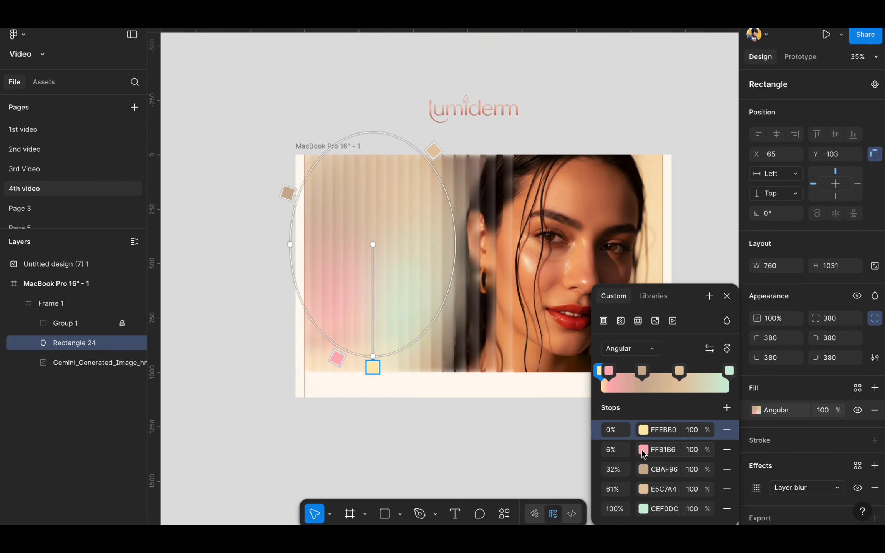
pyautogui.click(643, 450)
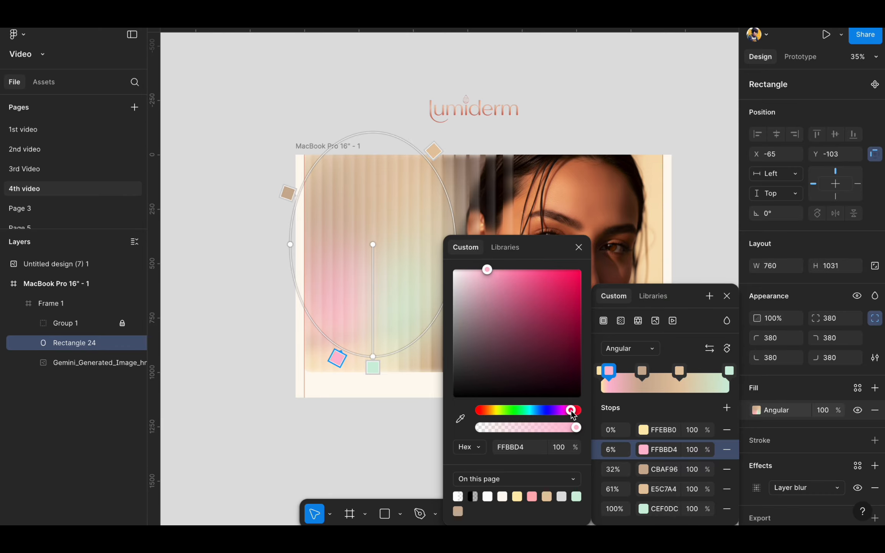
pyautogui.moveTo(487, 270); pyautogui.dragTo(479, 267)
pyautogui.click(288, 183)
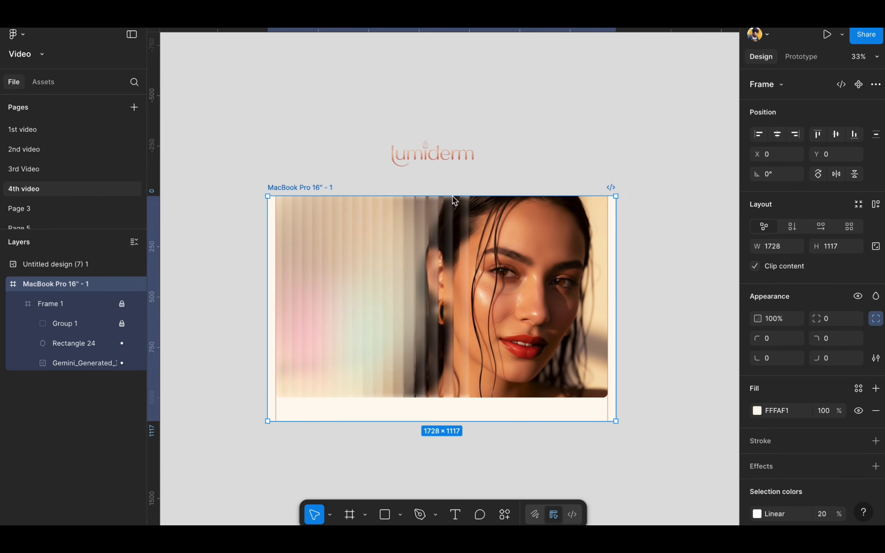
# Scale the Lumiderm logo above the hero frame down to about 152 × 48 px.
pyautogui.click(437, 147)
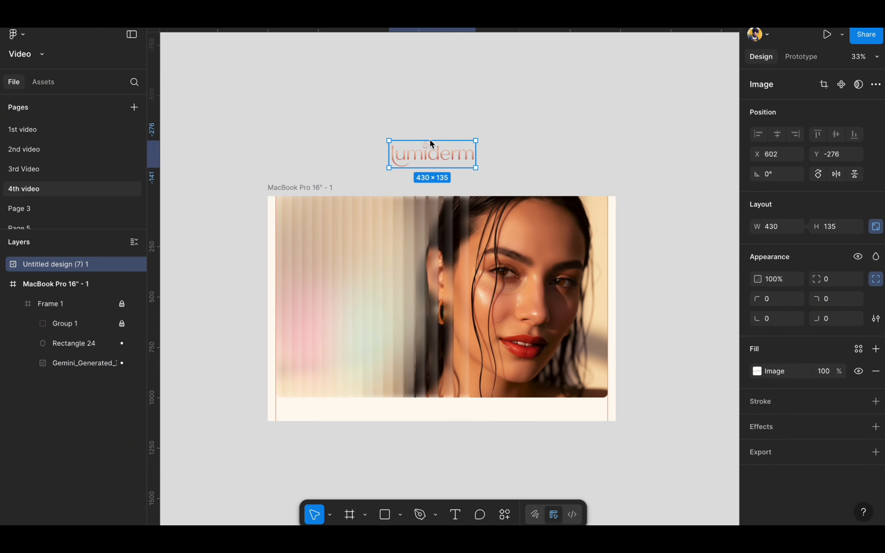
pyautogui.moveTo(430, 139); pyautogui.dragTo(434, 179)
pyautogui.scroll(5, 436, 154)
pyautogui.scroll(-3, 537, 123)
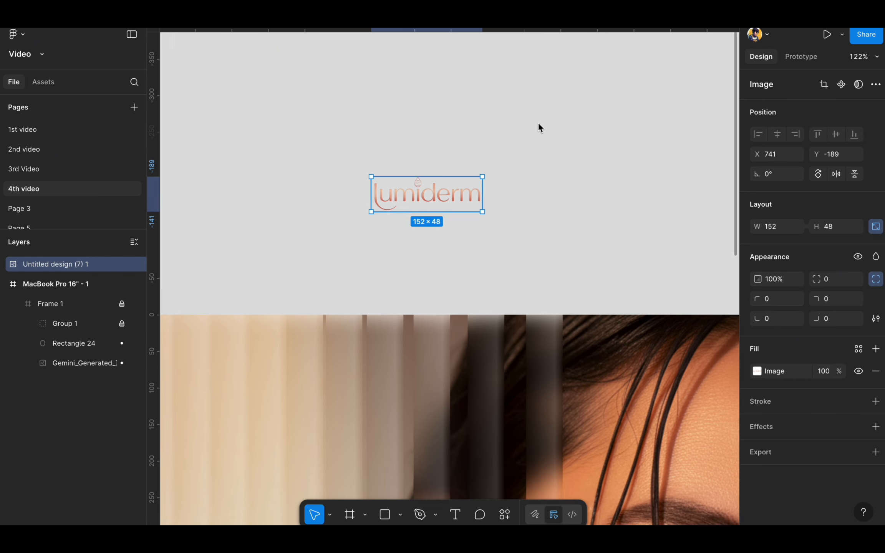
# Wrap the logo in an auto layout frame with a vertical padding of 16.
pyautogui.rightClick(418, 178)
pyautogui.click(456, 291)
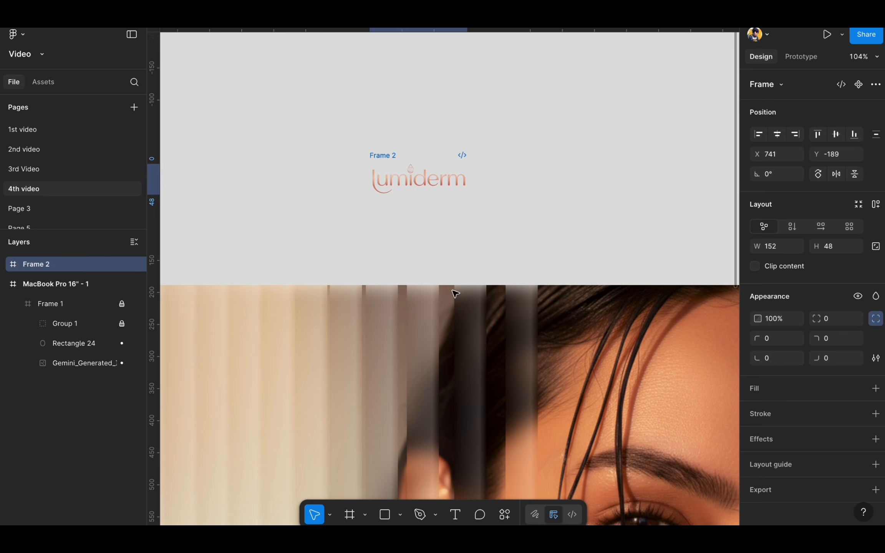
pyautogui.hotkey('shift', 'a')
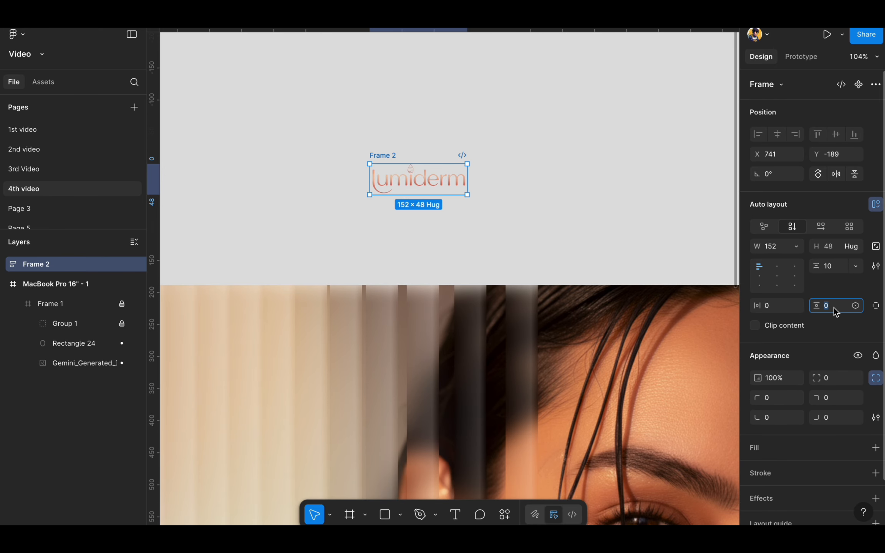
pyautogui.write('30')
pyautogui.press('Return')
pyautogui.press('Down')
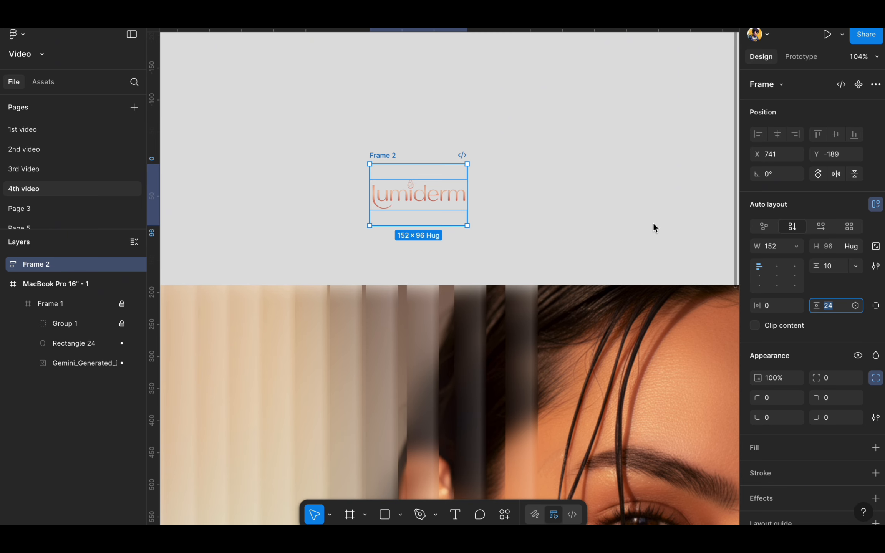
pyautogui.scroll(-5, 236, 158)
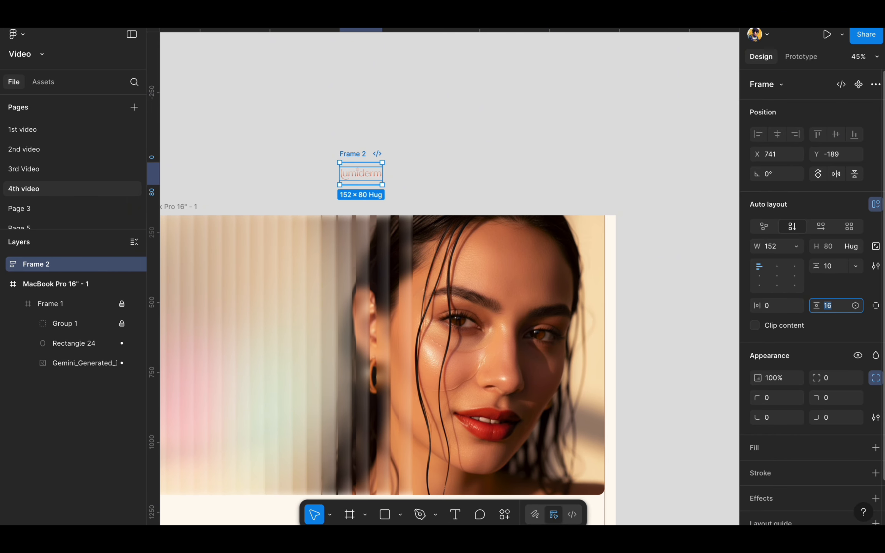
# Fill the logo frame with white FFFFFF and place it over the portrait near the hero frame's upper edge.
pyautogui.click(876, 447)
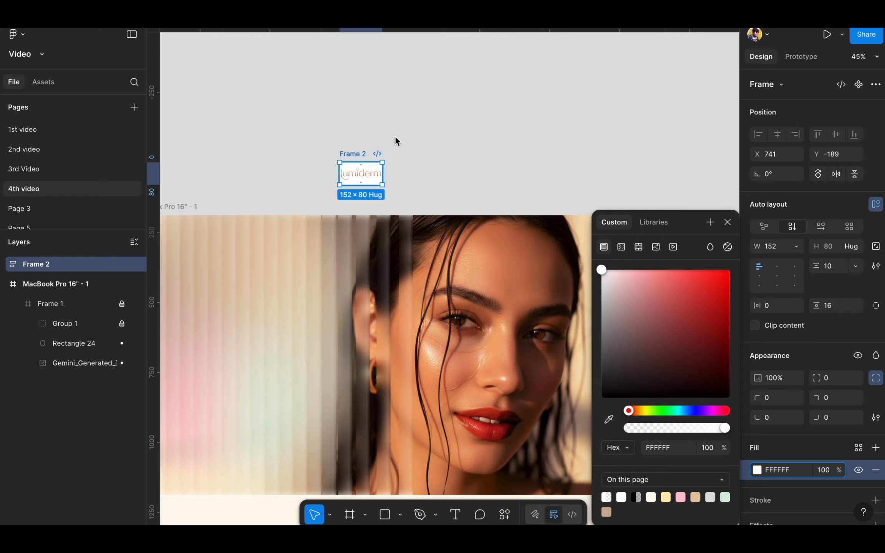
pyautogui.moveTo(352, 152); pyautogui.dragTo(365, 217)
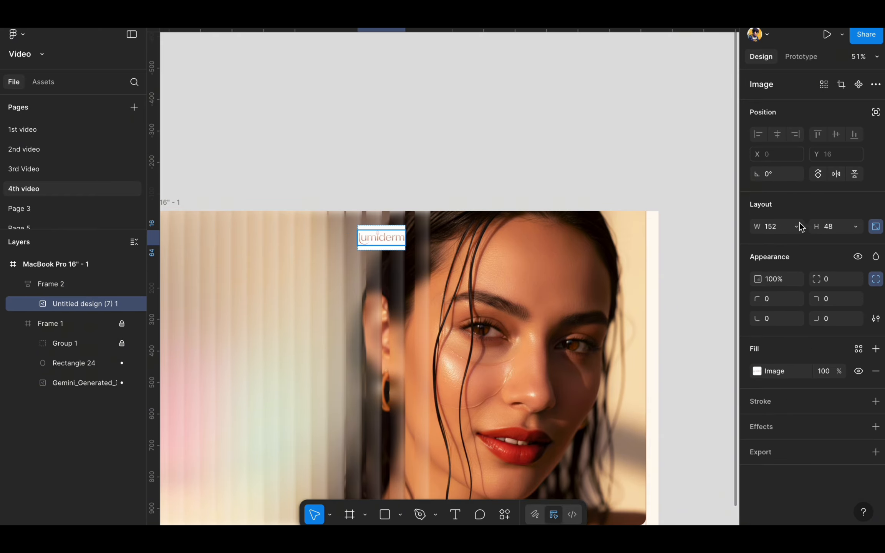
pyautogui.click(798, 227)
pyautogui.click(746, 230)
# Centre the logo in its white frame and widen the frame to 1648 px, spanning between the page margins.
pyautogui.click(393, 216)
pyautogui.click(397, 235)
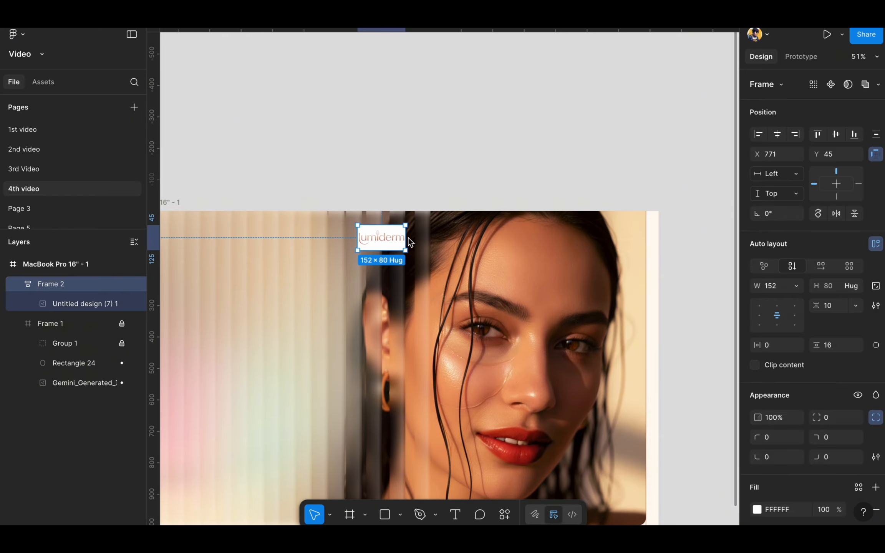
pyautogui.moveTo(408, 238); pyautogui.dragTo(634, 237)
pyautogui.hscroll(-5, 456, 161)
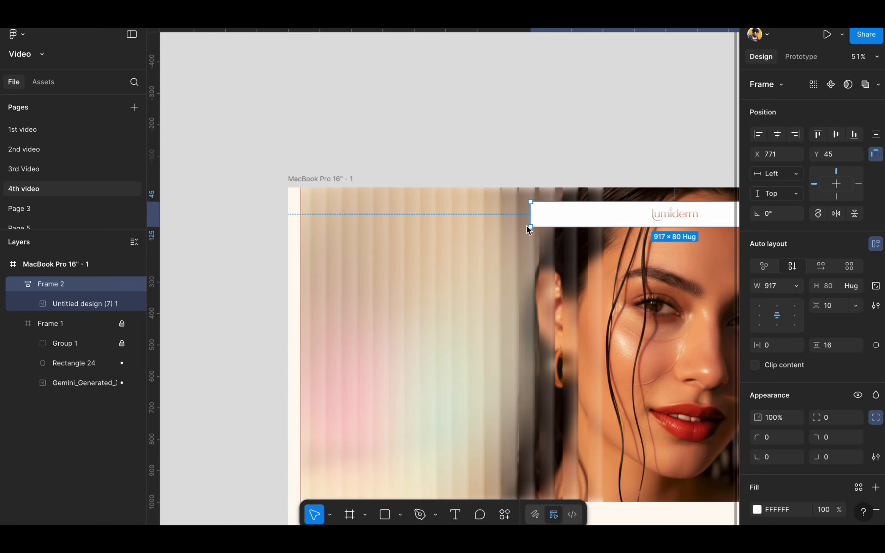
pyautogui.moveTo(530, 214); pyautogui.dragTo(353, 197)
pyautogui.click(335, 148)
pyautogui.scroll(-5, 403, 126)
# Add a text layer reading "Home" on the canvas above the navigation bar.
pyautogui.click(439, 231)
pyautogui.scroll(5, 420, 209)
pyautogui.press('t')
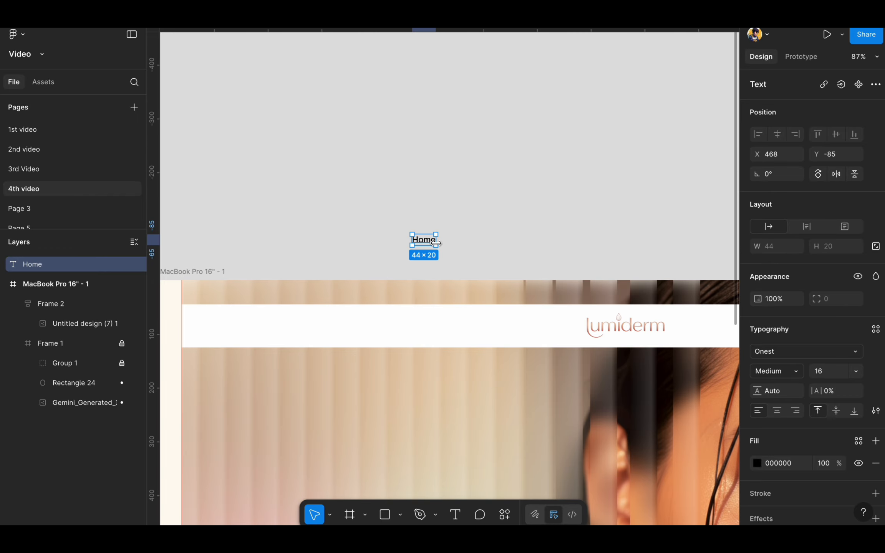
# Change the Home text's font to the installed Proxima Nova in Medium weight.
pyautogui.scroll(5, 439, 244)
pyautogui.scroll(5, 377, 239)
pyautogui.click(791, 354)
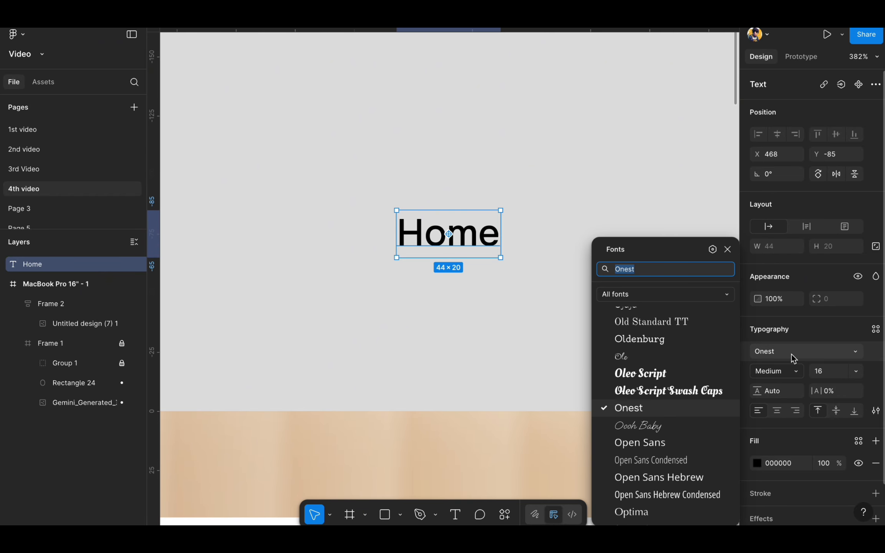
pyautogui.click(662, 294)
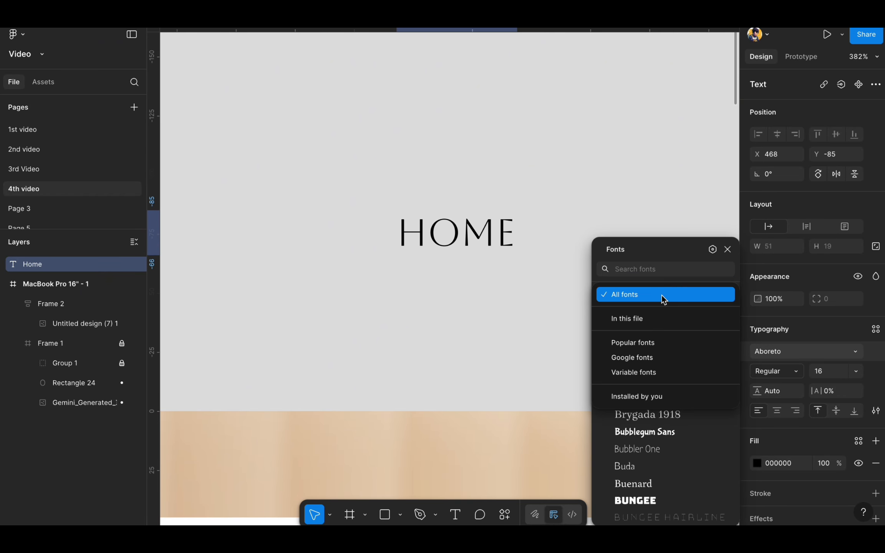
pyautogui.click(652, 397)
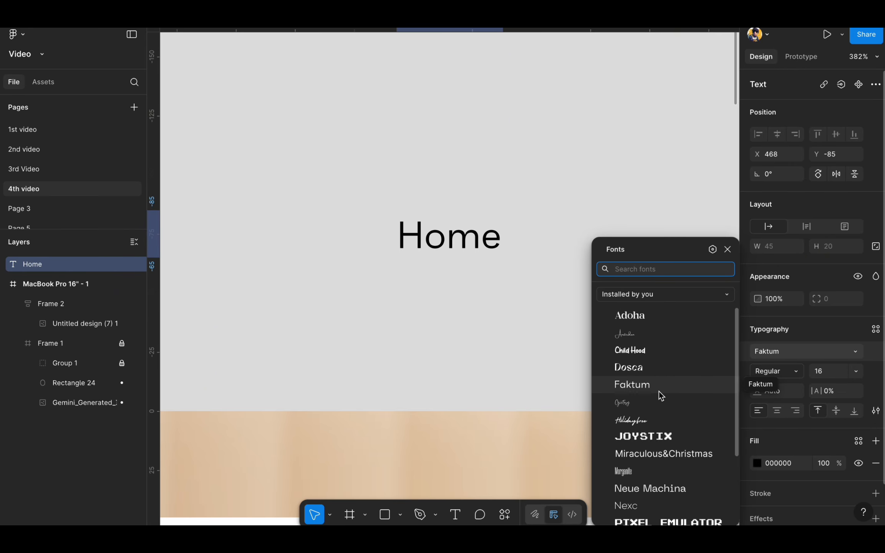
pyautogui.scroll(-3, 659, 392)
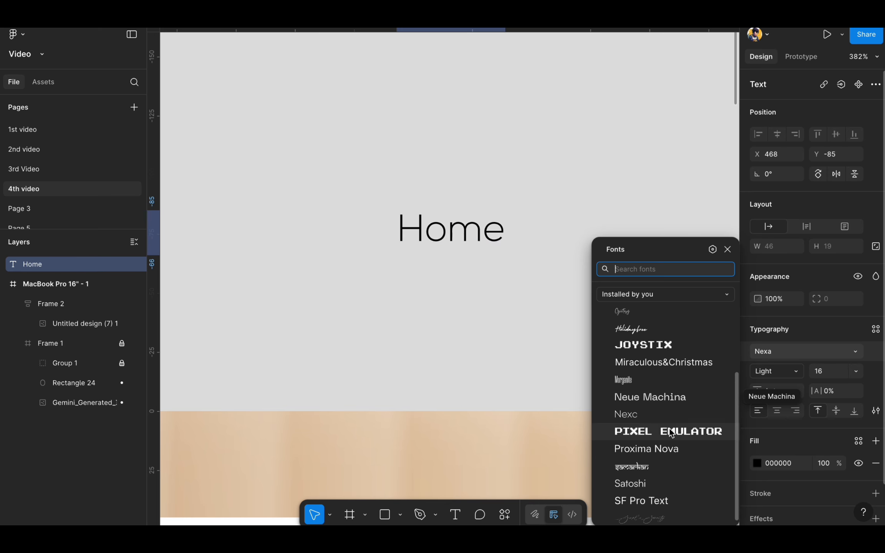
pyautogui.click(668, 449)
pyautogui.scroll(-3, 640, 313)
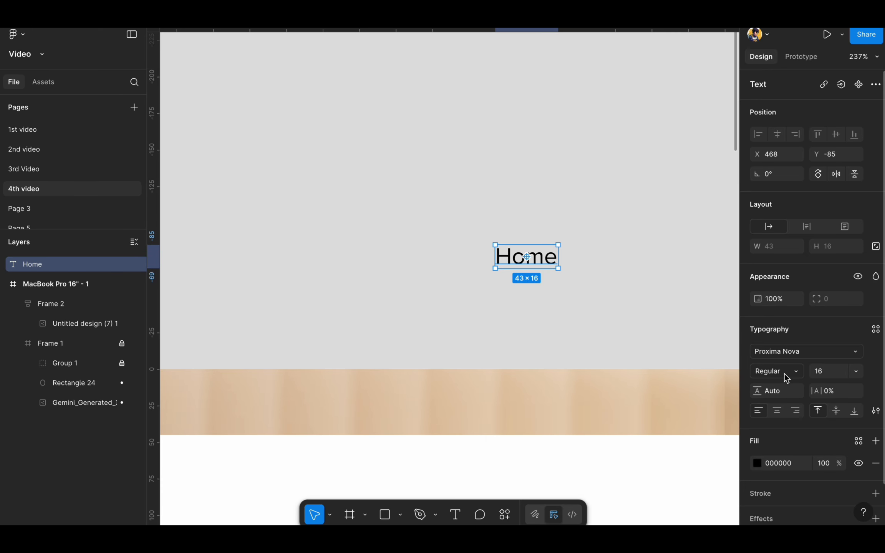
pyautogui.click(766, 370)
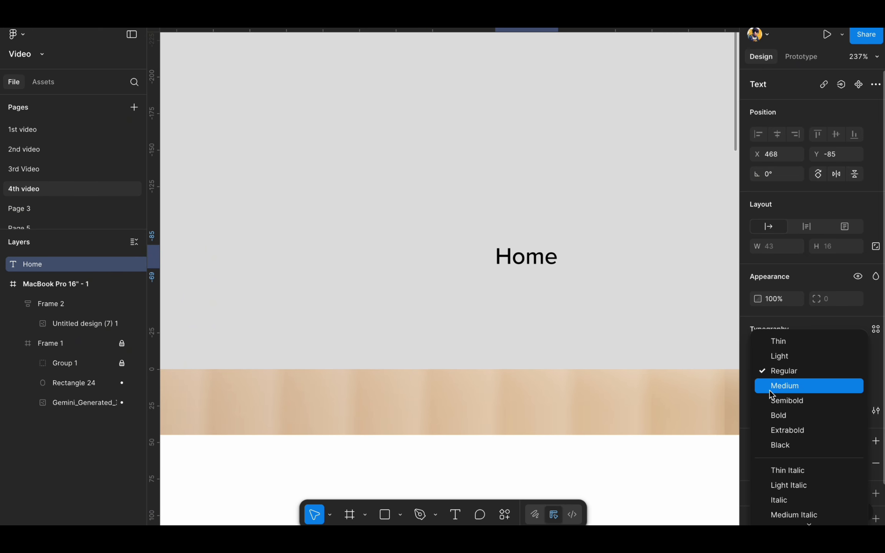
pyautogui.click(770, 388)
# Wrap the logo in its own auto layout frame and make its height fill the navigation bar.
pyautogui.scroll(-3, 513, 276)
pyautogui.click(697, 317)
pyautogui.hotkey('shift', 'a')
pyautogui.click(884, 237)
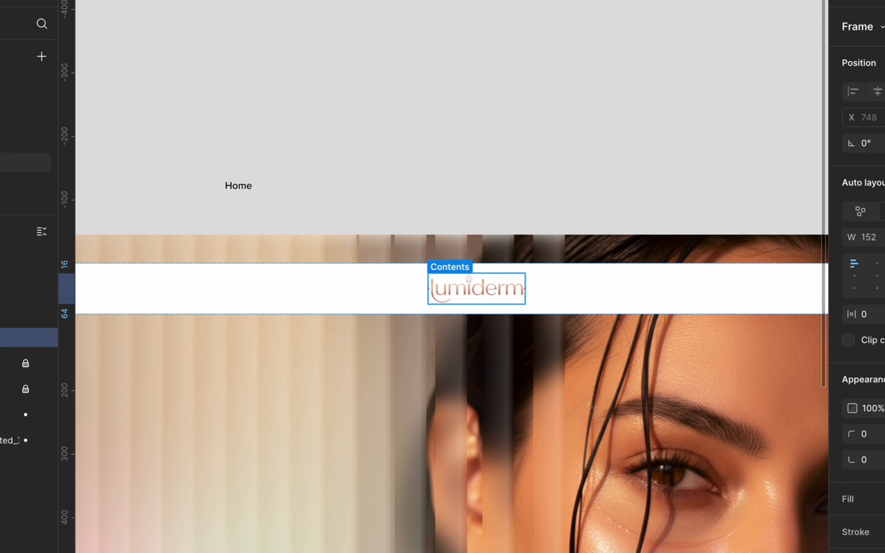
pyautogui.click(884, 256)
pyautogui.hscroll(-2, 444, 143)
# Set the navigation bar's vertical padding to 0.
pyautogui.click(650, 280)
pyautogui.click(884, 366)
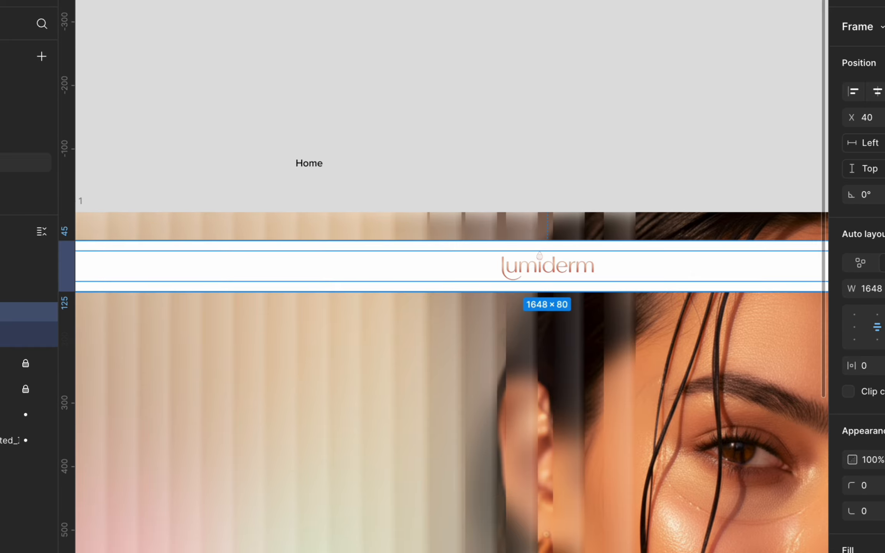
pyautogui.write('0')
pyautogui.press('Return')
# Centre the logo in its wrapper frame and duplicate the wrapper beside it in a horizontal bar.
pyautogui.press('Return')
pyautogui.click(876, 277)
pyautogui.press('super+d')
pyautogui.hotkey('shift', 'Return')
pyautogui.scroll(-3, 474, 265)
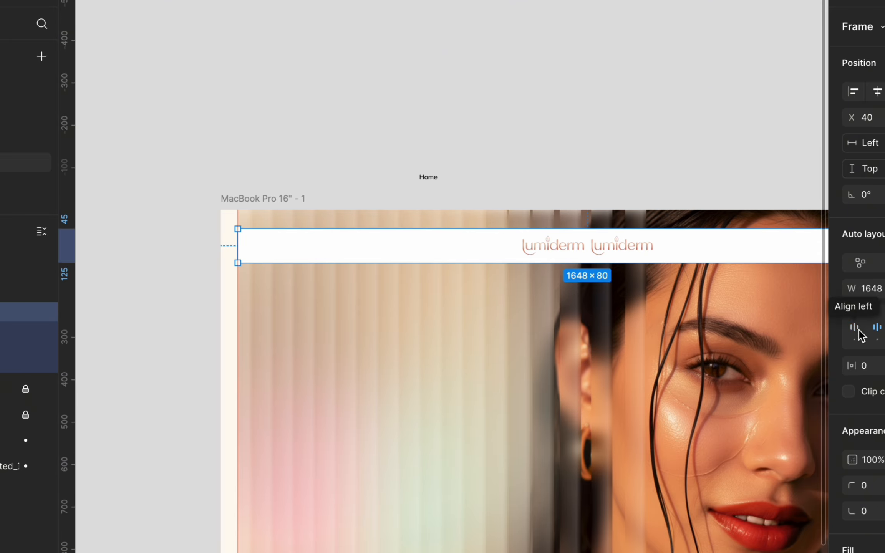
# Replace the first of the two logos in the navigation bar with the Home text.
pyautogui.click(429, 178)
pyautogui.press('super+x')
pyautogui.keyDown('super'); pyautogui.click(549, 248); pyautogui.keyUp('super')
pyautogui.press('super+shift+r')
# Add a stroke of weight 4 along only the lower edge of the Home item's frame.
pyautogui.hotkey('shift', 'Return')
pyautogui.scroll(5, 548, 257)
pyautogui.scroll(-2, 880, 269)
pyautogui.click(884, 467)
pyautogui.click(884, 521)
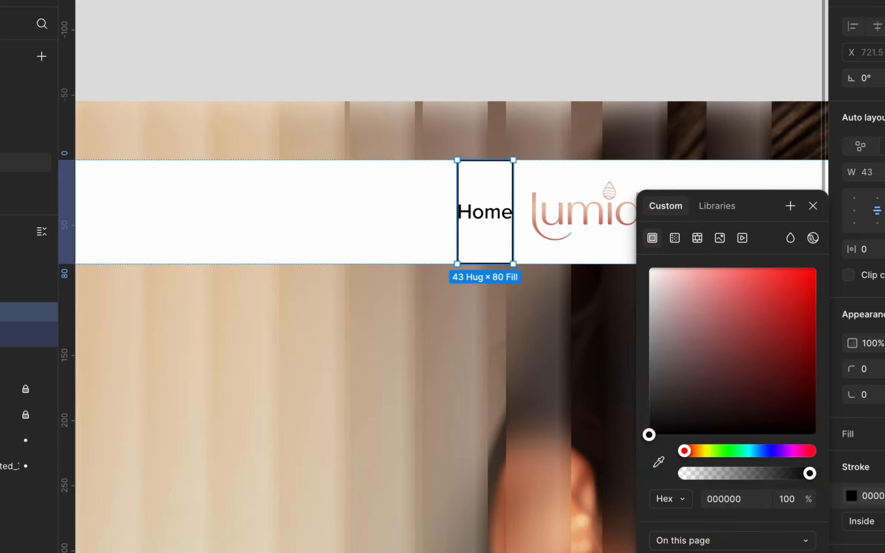
pyautogui.click(884, 496)
pyautogui.click(884, 521)
pyautogui.write('4')
pyautogui.press('Return')
# Colour the Home item's underline stroke a bright pinkish red.
pyautogui.scroll(-4, 475, 262)
pyautogui.click(807, 452)
pyautogui.click(770, 268)
pyautogui.click(471, 61)
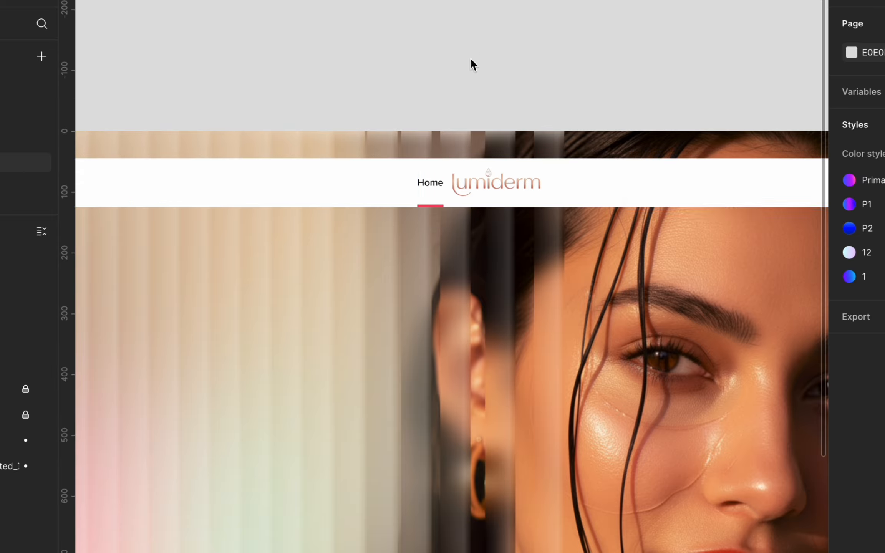
# Shift the Home item's underline stroke to blue 4677FF.
pyautogui.keyDown('super'); pyautogui.click(434, 205); pyautogui.keyUp('super')
pyautogui.scroll(-4, 436, 206)
pyautogui.click(852, 552)
pyautogui.moveTo(715, 453)
pyautogui.mouseDown()
pyautogui.moveTo(774, 456)
pyautogui.moveTo(763, 454)
pyautogui.mouseUp()
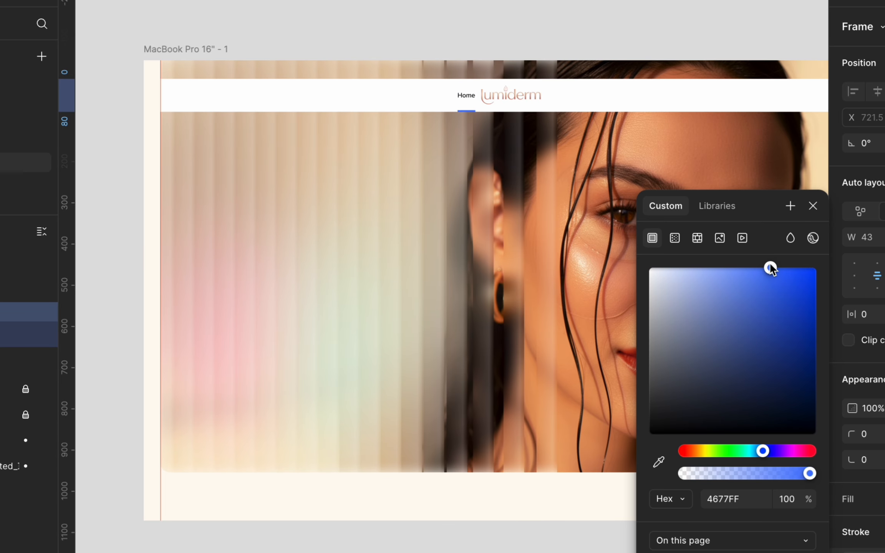
# Change the colour of the Home item's underline stroke to black.
pyautogui.click(697, 451)
pyautogui.moveTo(771, 268)
pyautogui.mouseDown()
pyautogui.moveTo(698, 268)
pyautogui.moveTo(816, 267)
pyautogui.mouseUp()
pyautogui.scroll(5, 485, 91)
pyautogui.scroll(-5, 345, 232)
pyautogui.click(345, 230)
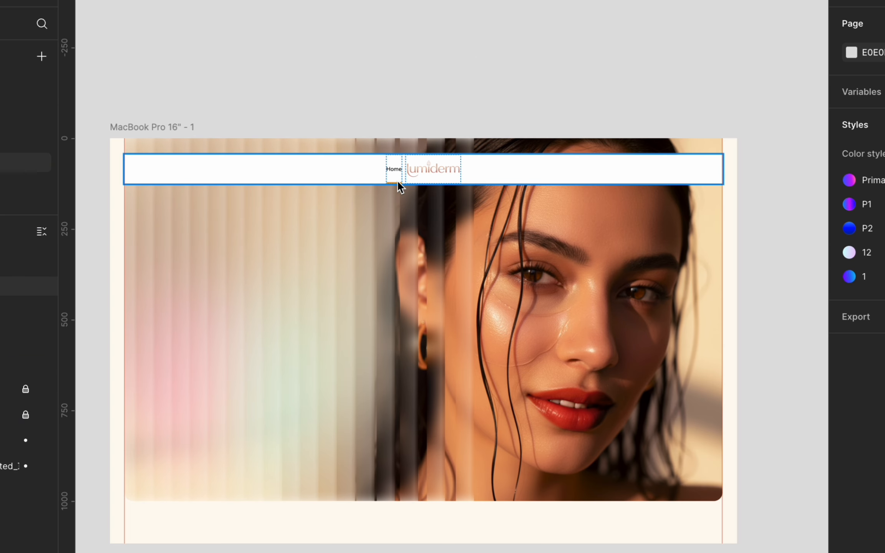
# Duplicate the Home item twice inside the navigation bar beside the original.
pyautogui.doubleClick(397, 180)
pyautogui.scroll(5, 373, 210)
pyautogui.scroll(-4, 383, 143)
pyautogui.press('alt')
pyautogui.moveTo(404, 133); pyautogui.dragTo(380, 136)
pyautogui.scroll(-4, 378, 144)
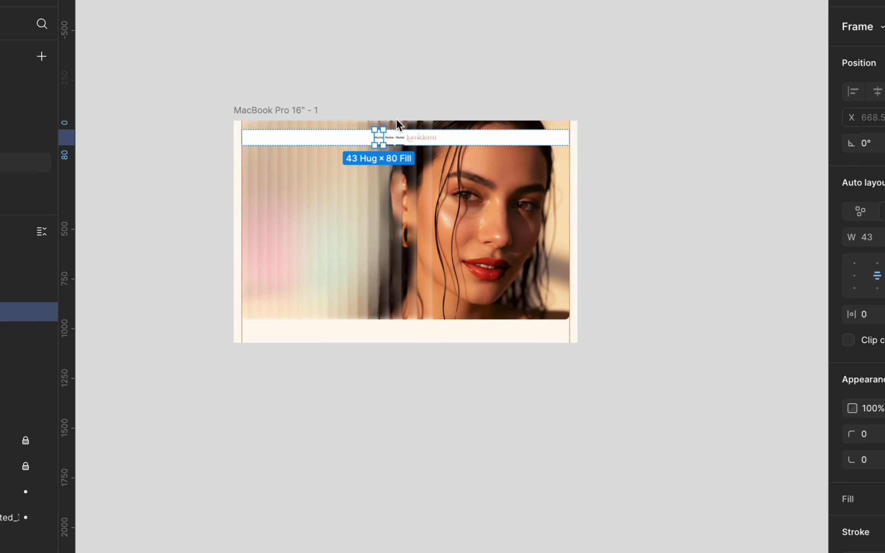
# Keep the underline only on the first Home item and add a fourth Home item to the row.
pyautogui.scroll(8, 397, 121)
pyautogui.click(342, 223)
pyautogui.keyDown('shift'); pyautogui.click(427, 208); pyautogui.keyUp('shift')
pyautogui.click(339, 237)
pyautogui.moveTo(339, 237); pyautogui.dragTo(311, 239)
pyautogui.scroll(-5, 496, 258)
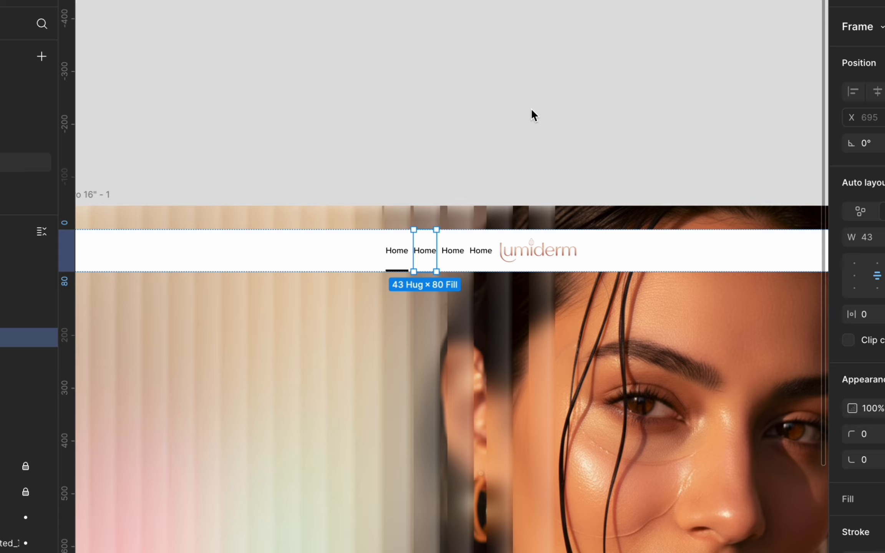
# Rename the second, third and fourth Home items to Shop, About Us and Journal.
pyautogui.scroll(5, 433, 250)
pyautogui.doubleClick(425, 250)
pyautogui.write('Shop')
pyautogui.doubleClick(453, 250)
pyautogui.write('About Us')
pyautogui.doubleClick(481, 250)
pyautogui.write('Journal')
pyautogui.click(567, 221)
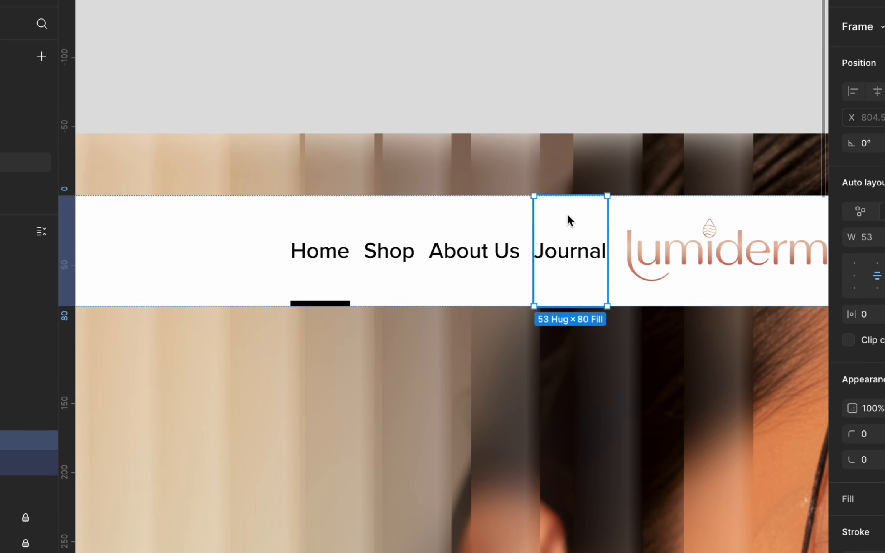
# Duplicate the Journal item and change the copy's text to Contact Us.
pyautogui.press('super+d')
pyautogui.doubleClick(611, 250)
pyautogui.write('Contact Us')
pyautogui.click(486, 138)
# Wrap the five navigation links in an auto layout frame with a gap of 40.
pyautogui.scroll(-5, 485, 140)
pyautogui.moveTo(386, 185); pyautogui.dragTo(536, 189)
pyautogui.hotkey('shift', 'a')
pyautogui.write('40')
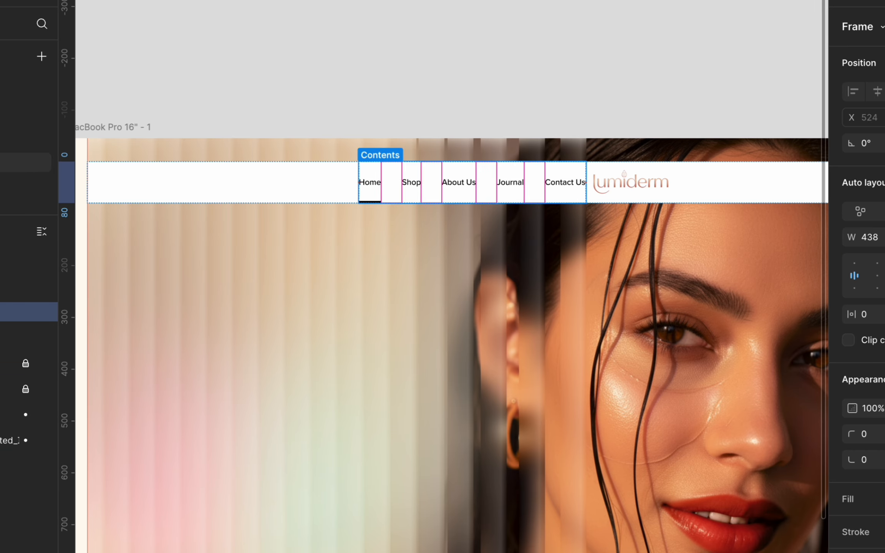
# Spread the navigation bar's contents with automatic spacing and duplicate the link group onto the other side of the logo.
pyautogui.click(558, 178)
pyautogui.doubleClick(877, 275)
pyautogui.scroll(-5, 342, 164)
pyautogui.doubleClick(286, 180)
pyautogui.press('super+d')
pyautogui.press('Right')
pyautogui.scroll(5, 554, 225)
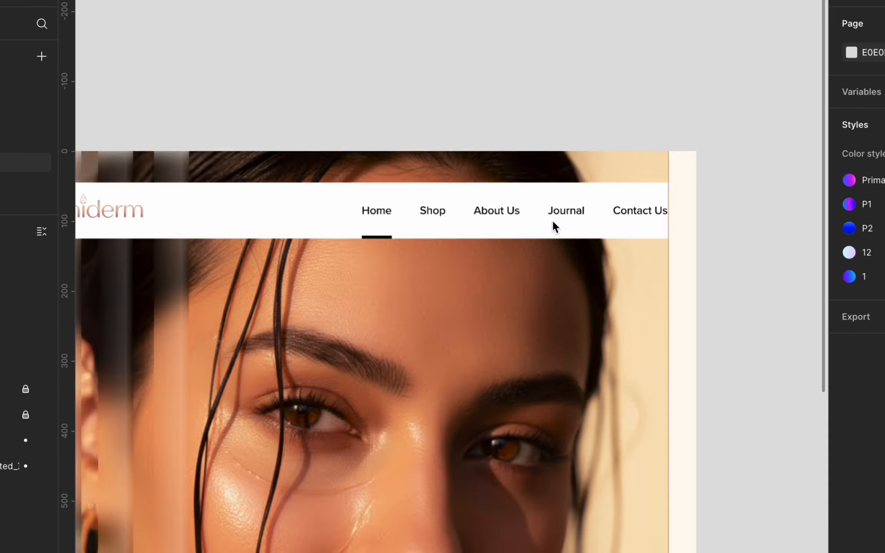
pyautogui.scroll(-3, 361, 201)
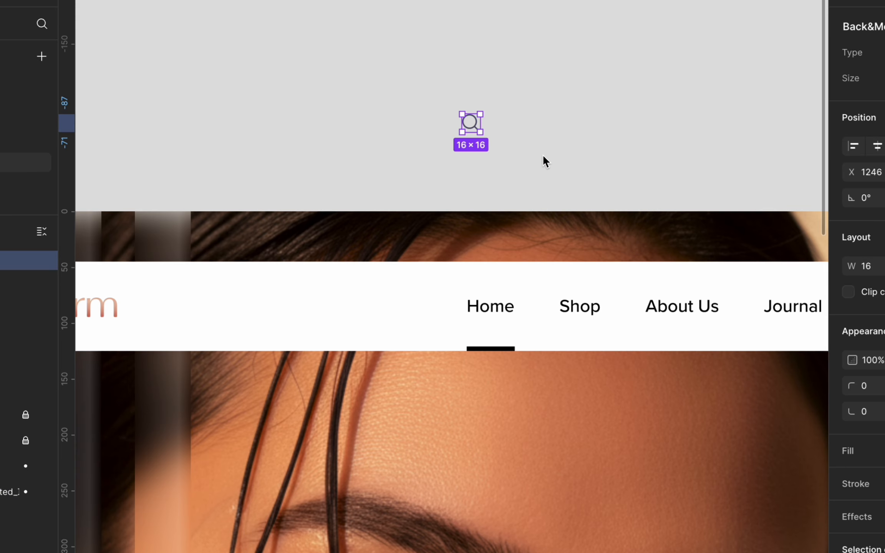
# Place a copy of the Home text beside the magnifier icon above the page and change it to Search.
pyautogui.rightClick(470, 122)
pyautogui.moveTo(544, 112)
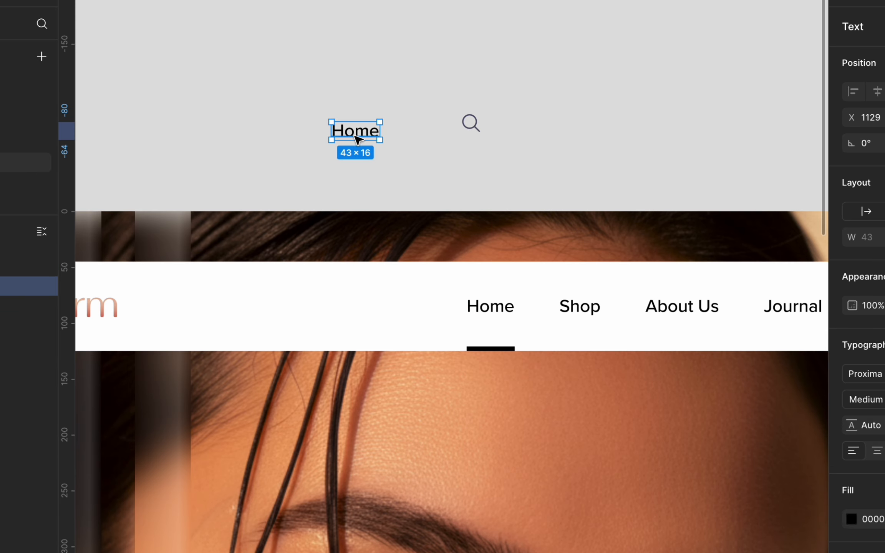
pyautogui.doubleClick(349, 123)
pyautogui.write('Search')
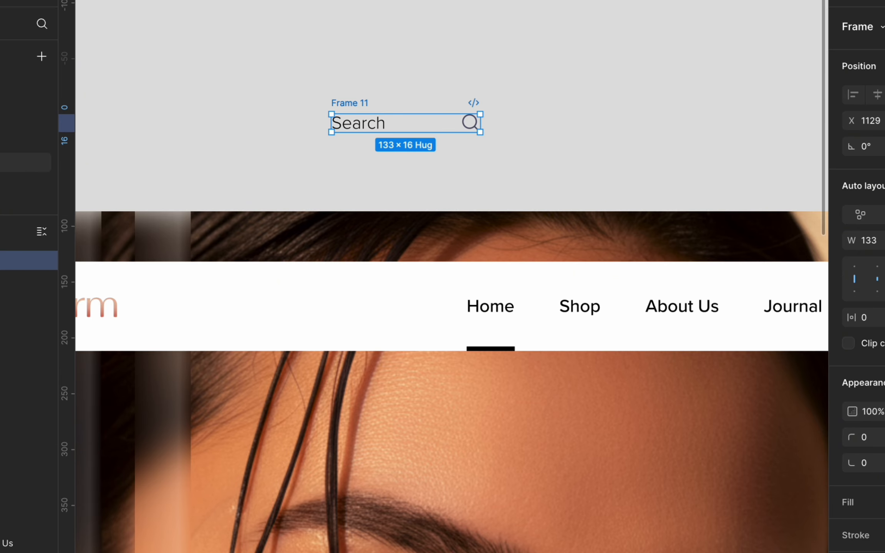
# Increase the search frame's vertical padding to make it 48 high and change its text to Search...
pyautogui.hotkey('shift', 'Up')
pyautogui.hotkey('shift', 'Up')
pyautogui.click(348, 137)
pyautogui.doubleClick(347, 137)
pyautogui.write('...')
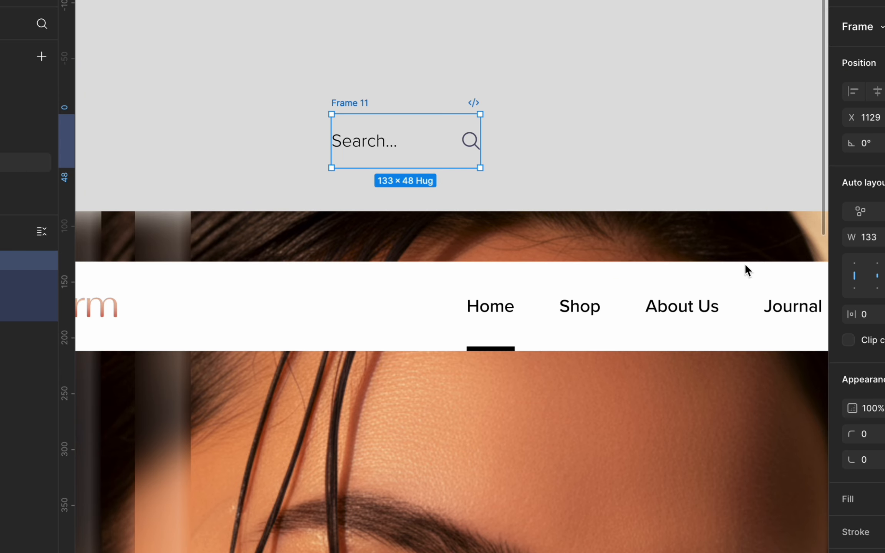
# Set the search frame's width to 260 and its horizontal padding to 16.
pyautogui.moveTo(480, 135); pyautogui.dragTo(594, 133)
pyautogui.moveTo(594, 133); pyautogui.dragTo(619, 132)
pyautogui.click(869, 237)
pyautogui.write('260')
pyautogui.press('Return')
pyautogui.click(864, 315)
pyautogui.write('16')
pyautogui.click(852, 497)
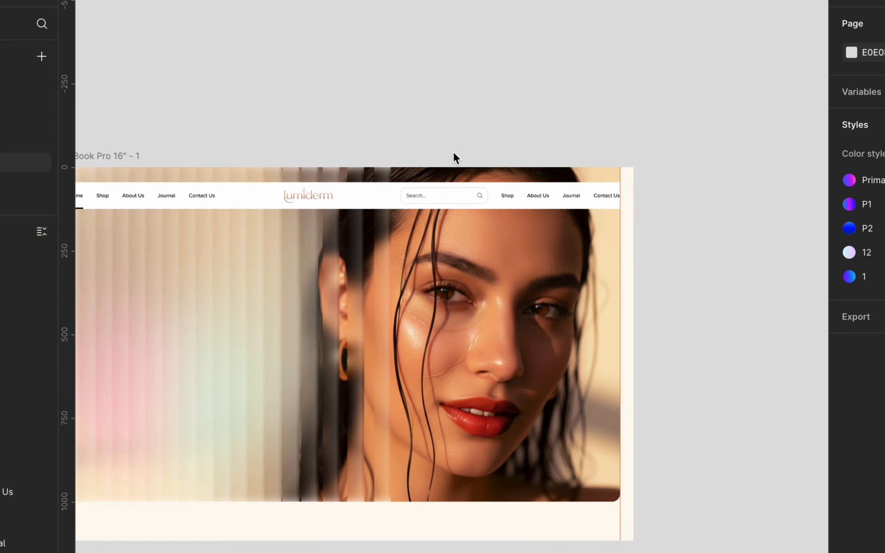
# Lower the opacity of the Search... placeholder text to 20%.
pyautogui.scroll(5, 453, 150)
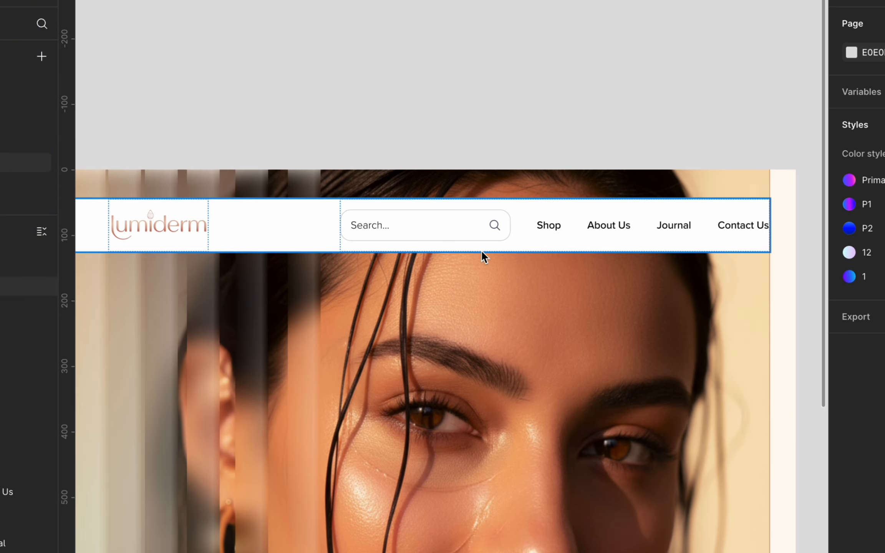
pyautogui.press('2')
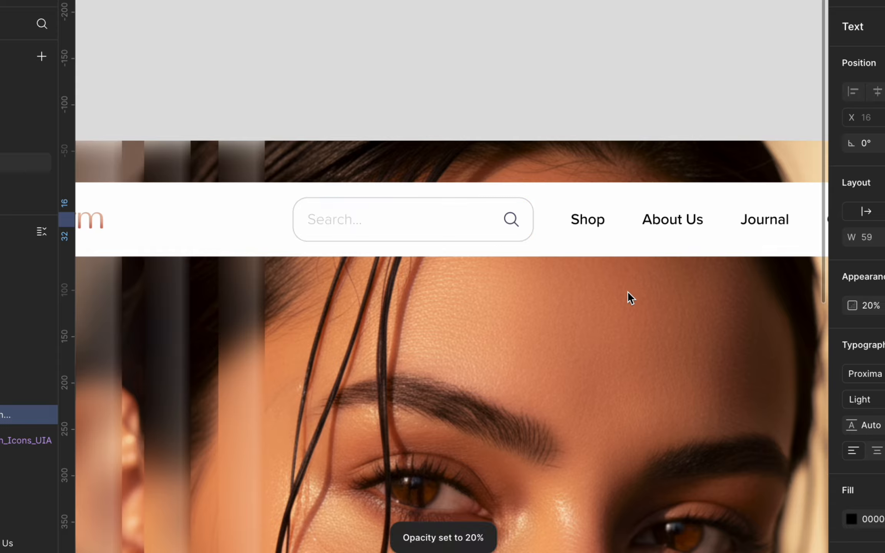
pyautogui.press('Escape')
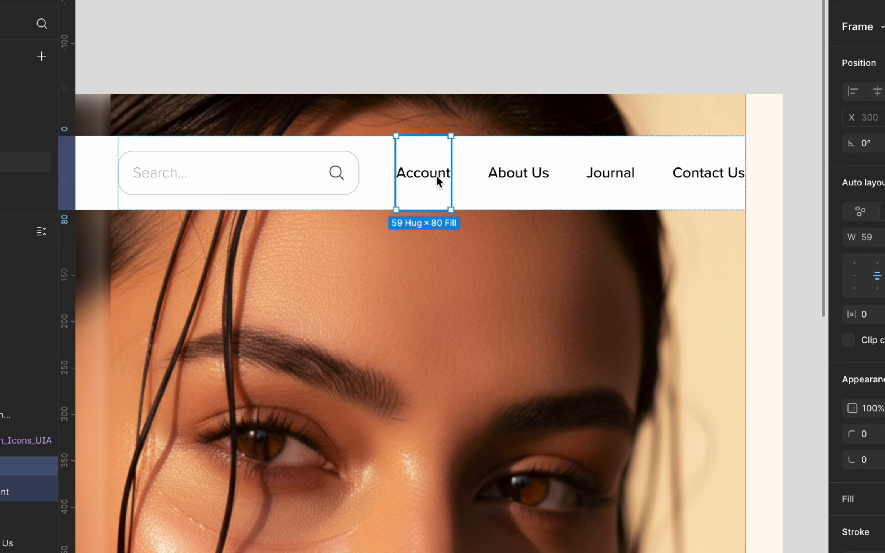
# Replace the text items beside the search field with a profile icon and a shopping cart icon.
pyautogui.hotkey('ctrl', 'v')
pyautogui.hotkey('shift', '2')
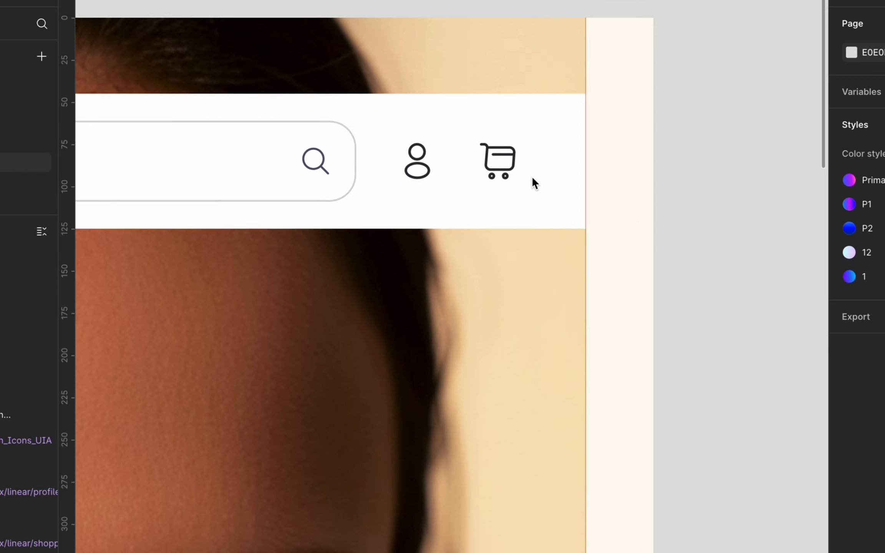
pyautogui.scroll(-2, 531, 175)
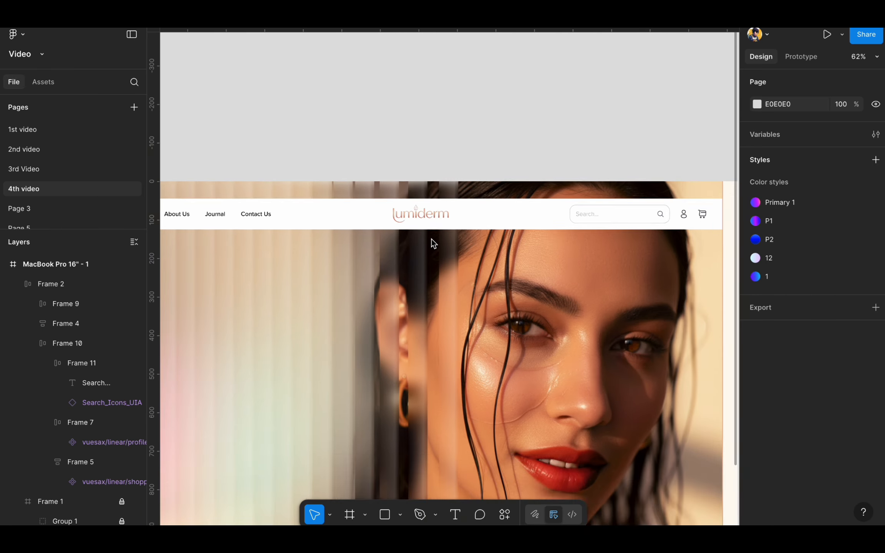
# Try corner radii of 50 and 20 on the navigation bar.
pyautogui.scroll(-3, 507, 245)
pyautogui.click(513, 229)
pyautogui.click(833, 421)
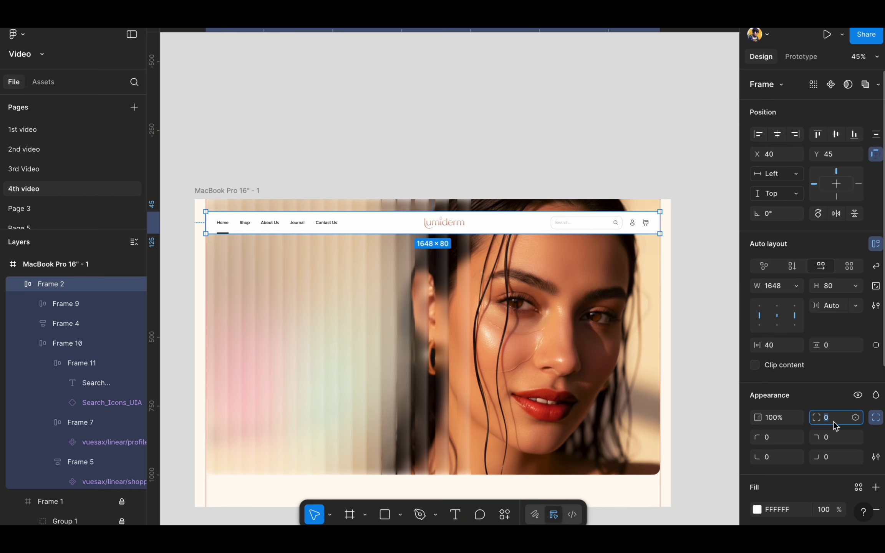
pyautogui.write('50')
pyautogui.press('Return')
pyautogui.write('20')
pyautogui.press('Return')
# Round the search field into a pill shape with a corner radius of 9999.
pyautogui.scroll(5, 640, 227)
pyautogui.scroll(-1, 653, 249)
pyautogui.doubleClick(543, 208)
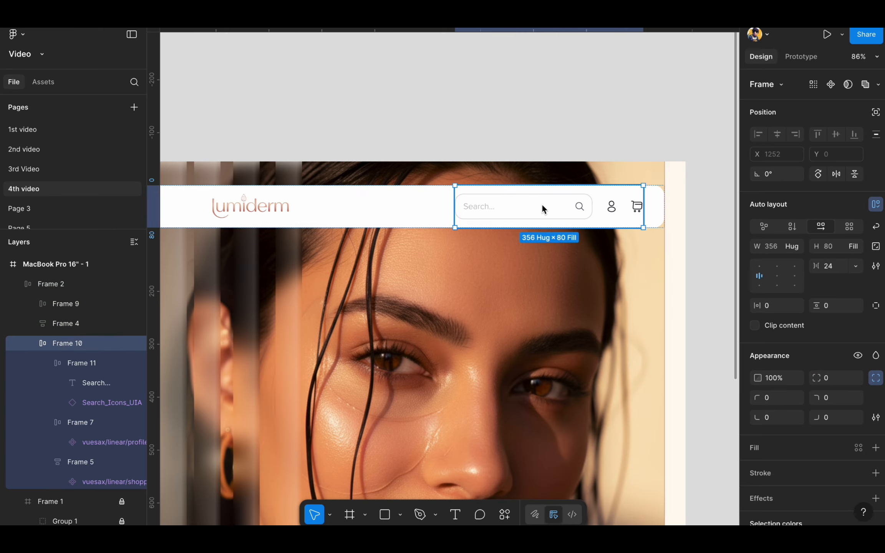
pyautogui.doubleClick(543, 207)
pyautogui.click(839, 380)
pyautogui.write('99999')
pyautogui.click(499, 35)
# Round the navigation bar into a pill shape with a corner radius of 99999.
pyautogui.click(519, 209)
pyautogui.click(838, 420)
pyautogui.write('99999')
pyautogui.press('Return')
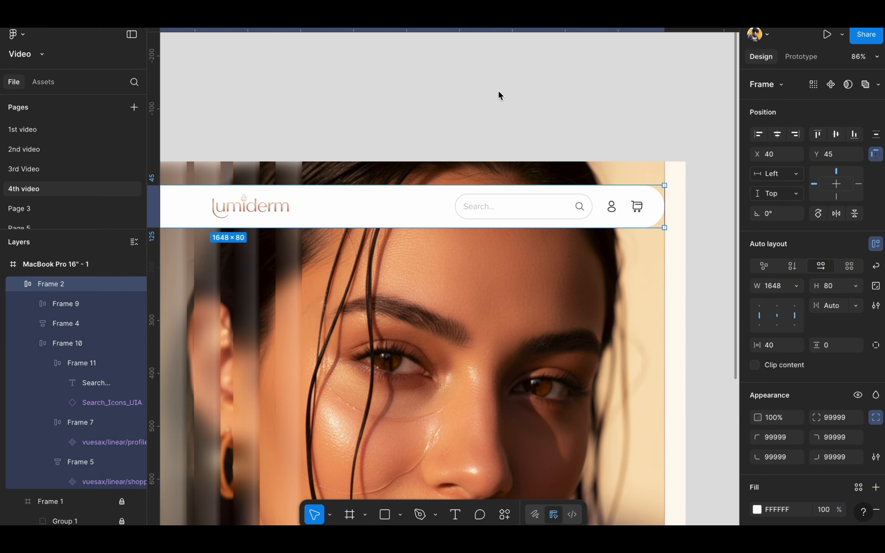
pyautogui.click(498, 89)
# Inspect the padding at the navigation bar's Home end and the width of the link group.
pyautogui.scroll(-5, 494, 87)
pyautogui.click(250, 166)
pyautogui.scroll(3, 255, 166)
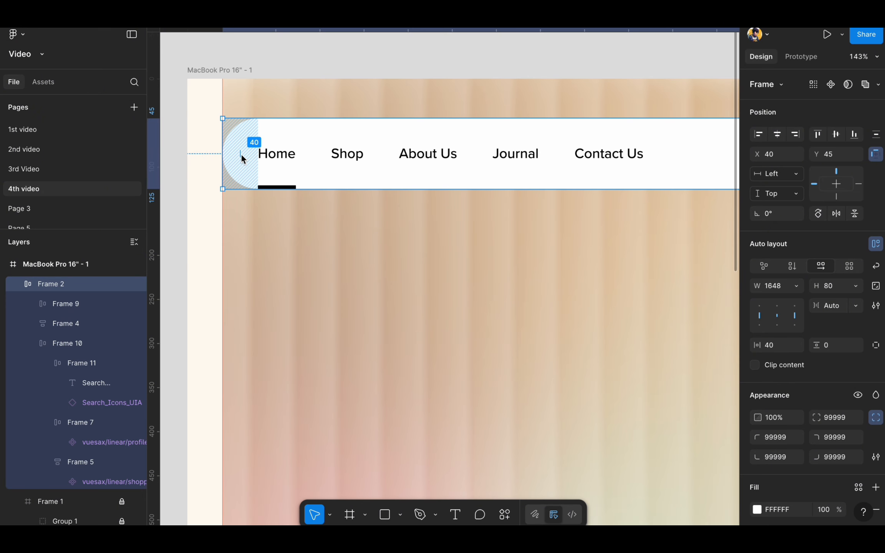
pyautogui.scroll(10, 243, 158)
pyautogui.scroll(-10, 302, 260)
pyautogui.click(438, 100)
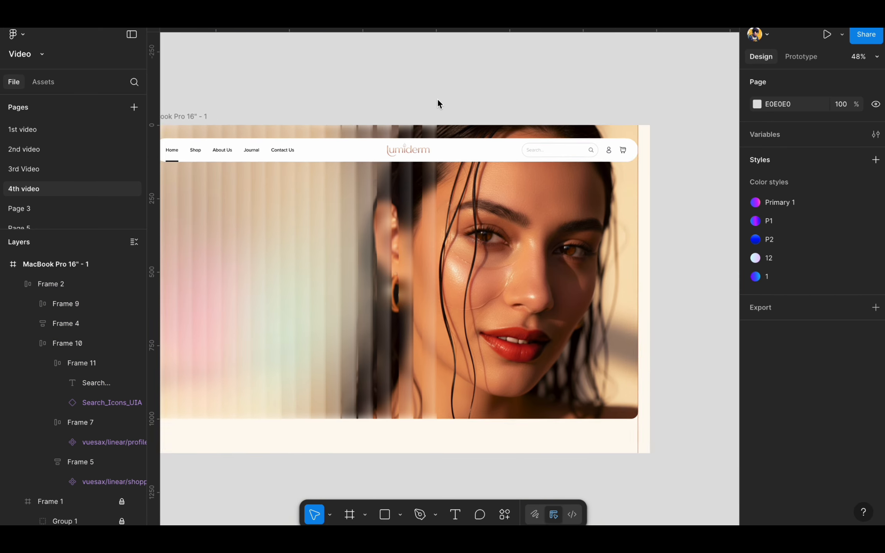
pyautogui.scroll(-3, 400, 83)
pyautogui.click(448, 147)
pyautogui.doubleClick(332, 146)
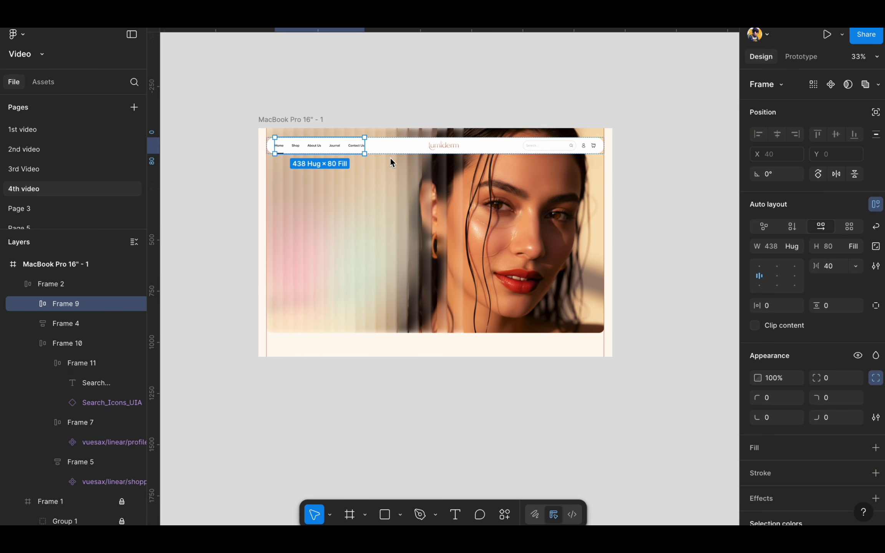
# Set the search field's width to fill its container.
pyautogui.click(538, 147)
pyautogui.scroll(5, 549, 147)
pyautogui.doubleClick(551, 147)
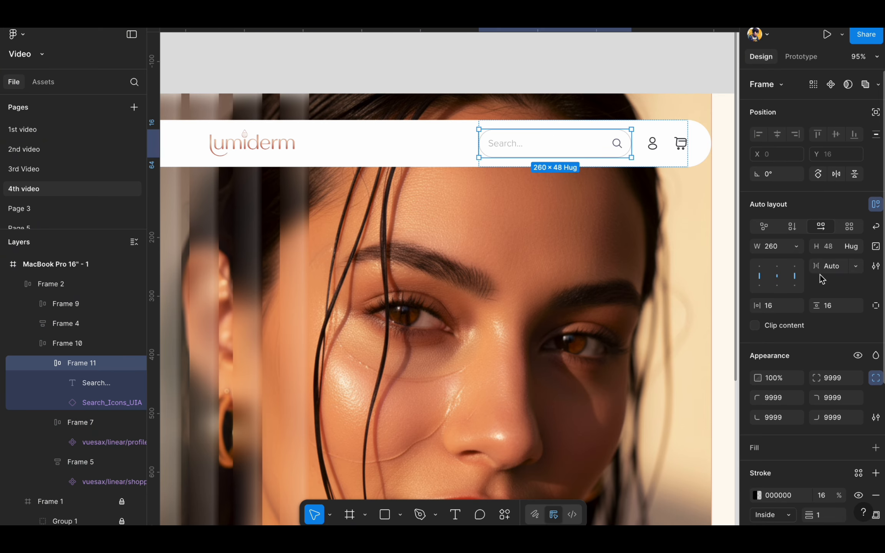
pyautogui.click(797, 247)
pyautogui.click(768, 275)
# Widen the group holding the search field and icons to match the navigation link group's width.
pyautogui.click(641, 138)
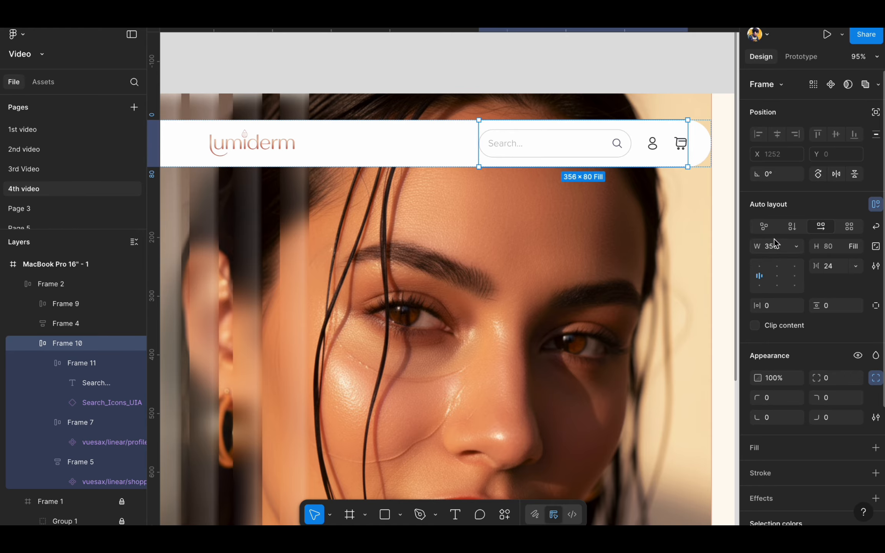
pyautogui.press('Return')
pyautogui.scroll(-5, 399, 143)
# Align the navigation bar to the page frame's top edge and offset it down to Y 40.
pyautogui.click(455, 192)
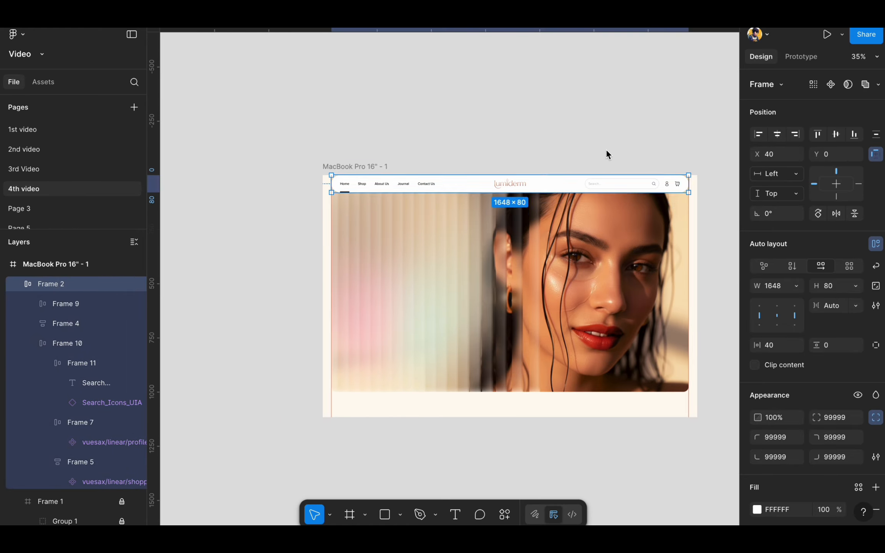
pyautogui.click(544, 119)
pyautogui.scroll(-2, 484, 123)
pyautogui.scroll(4, 623, 203)
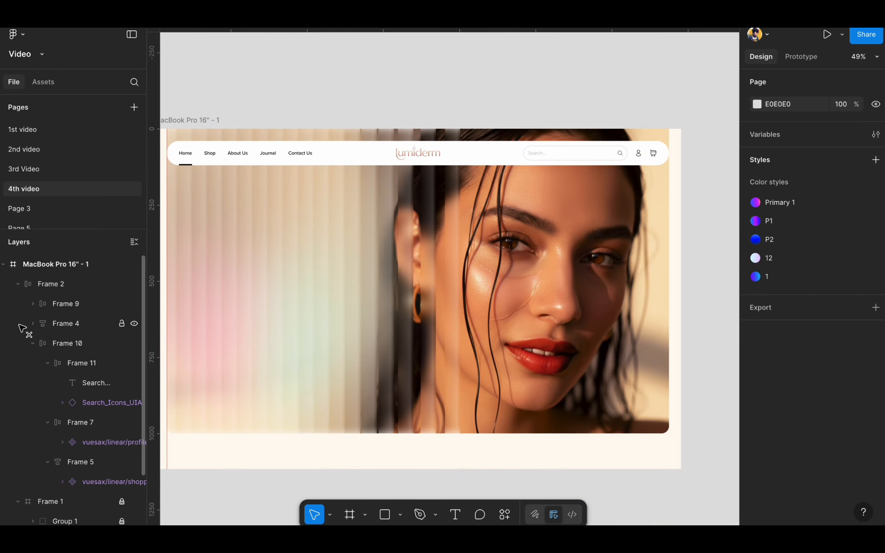
# Remove the vertical guides along both side edges of the hero image.
pyautogui.click(243, 415)
pyautogui.hscroll(-2, 244, 414)
pyautogui.click(186, 372)
pyautogui.scroll(-2, 231, 392)
# Set the navigation bar's width to 1548 and centre it horizontally in the page frame.
pyautogui.click(480, 191)
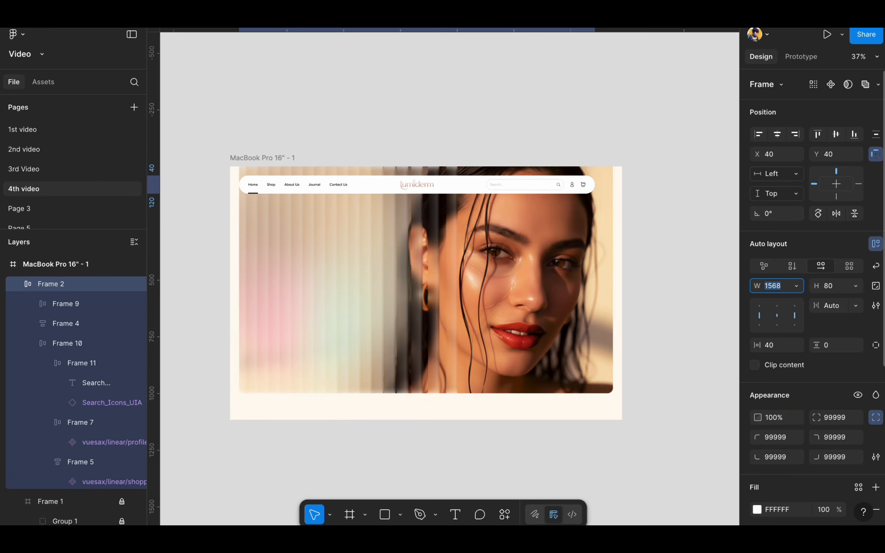
pyautogui.click(777, 134)
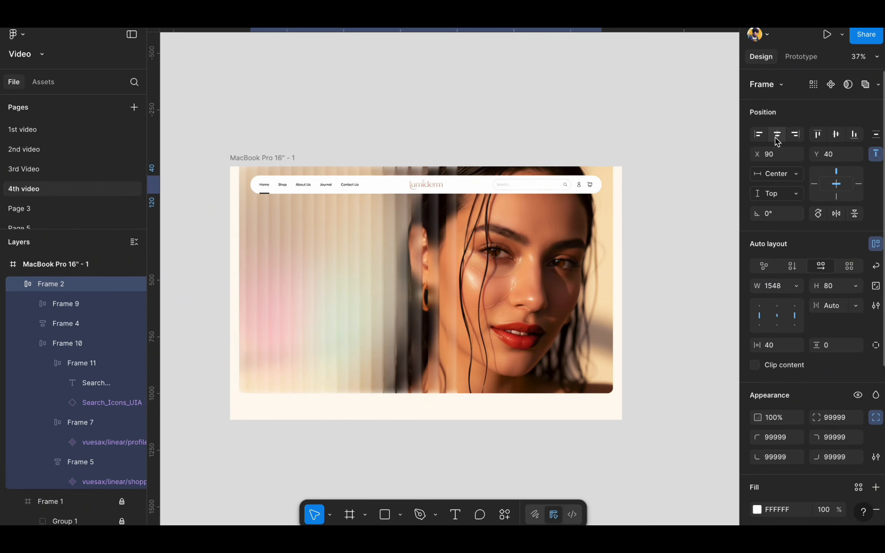
pyautogui.click(403, 92)
# Set the navigation bar's horizontal padding to 48.
pyautogui.click(408, 191)
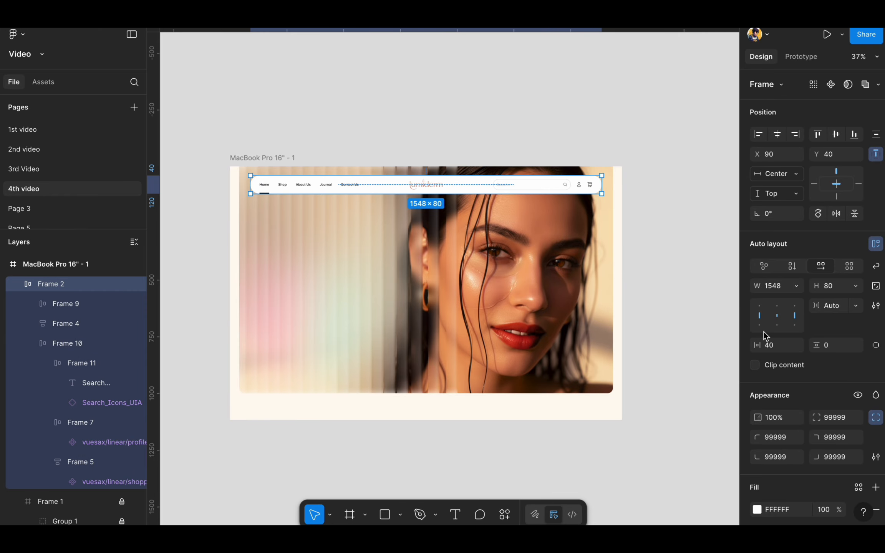
pyautogui.write('48')
pyautogui.press('Return')
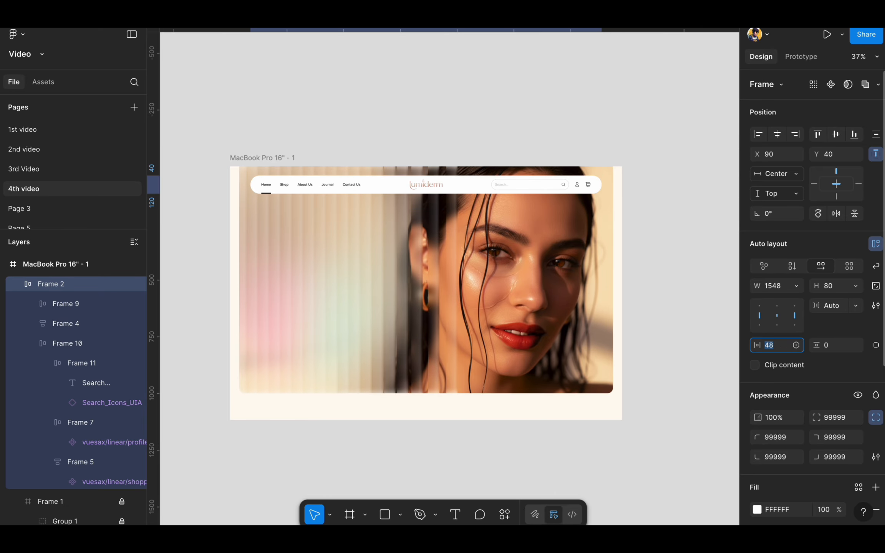
pyautogui.click(559, 95)
# Add a text reading Illuminate Your below the page frame and set its sizing to auto width.
pyautogui.scroll(2, 438, 405)
pyautogui.press('t')
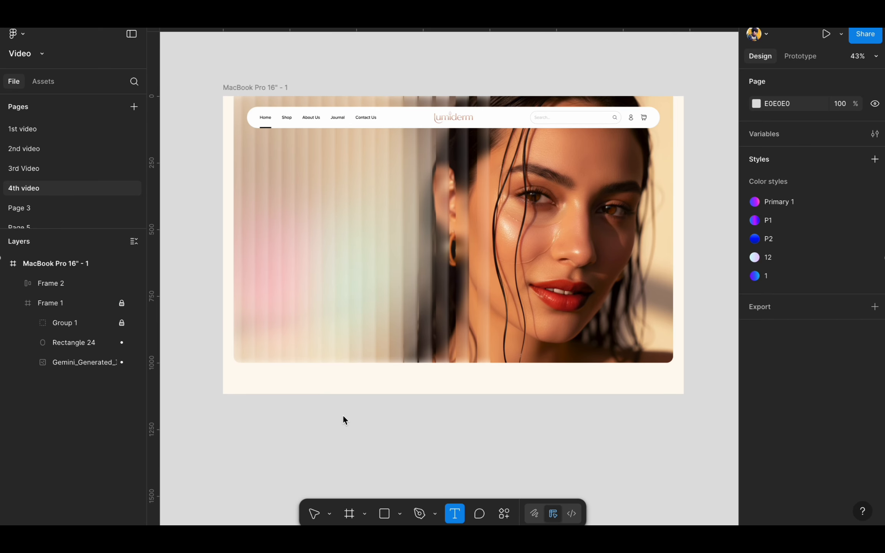
pyautogui.moveTo(342, 415); pyautogui.dragTo(464, 454)
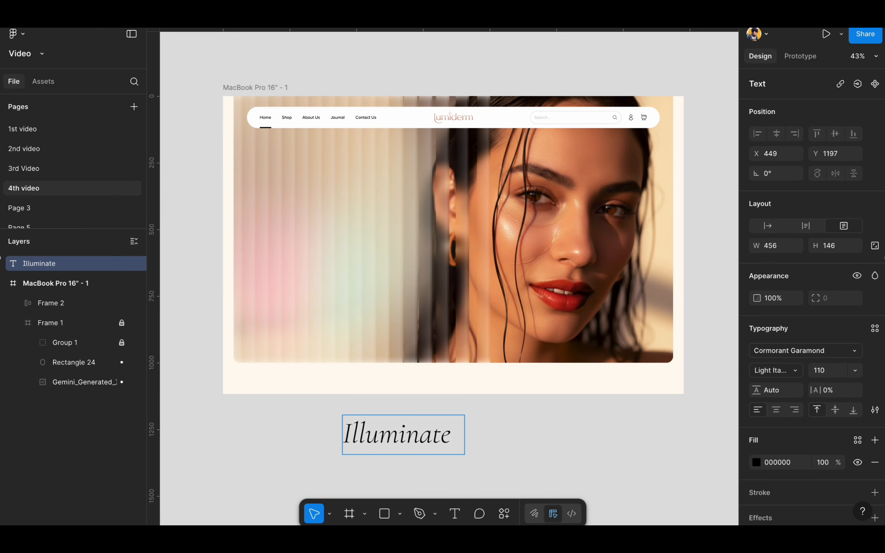
pyautogui.press('Escape')
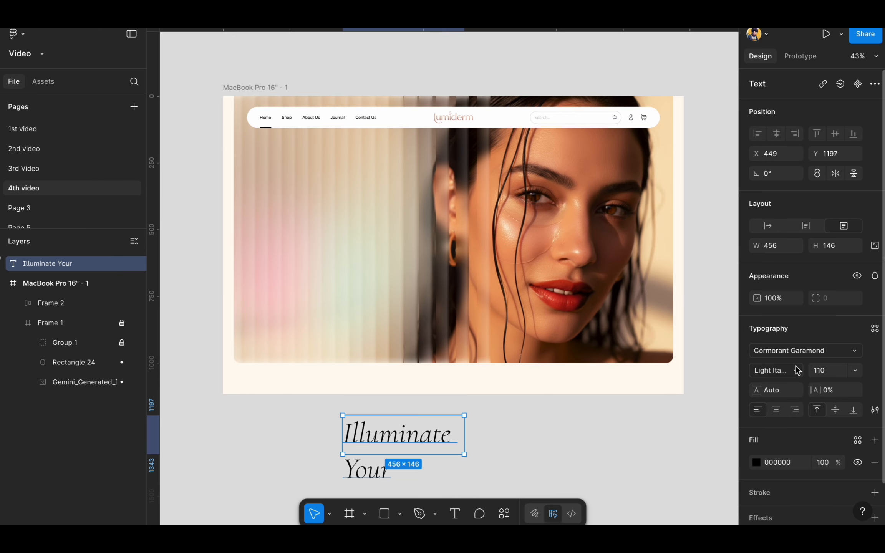
pyautogui.click(769, 229)
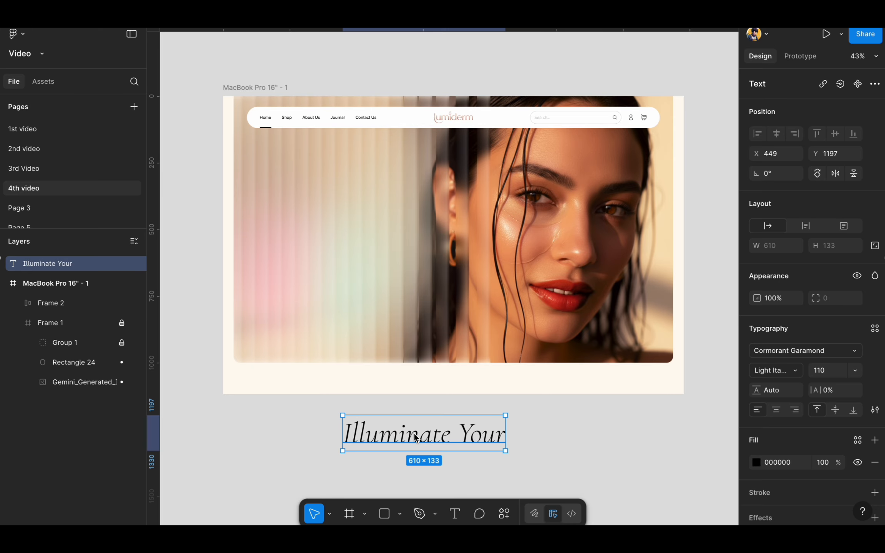
# Move the Illuminate Your text onto the fluted-glass side of the hero and place a copy beneath it.
pyautogui.moveTo(449, 429); pyautogui.dragTo(343, 271)
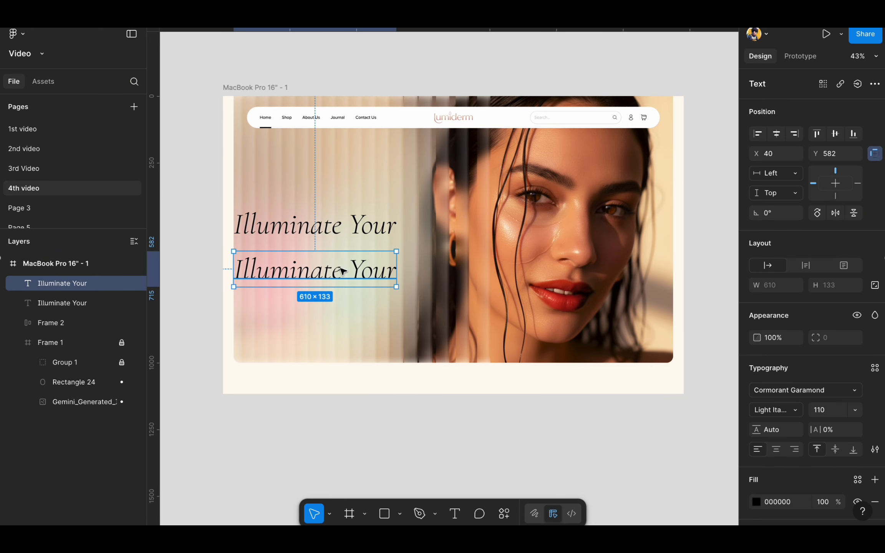
# Change the lower headline copy to read Natural Glow and set its font weight to Bold.
pyautogui.press('Return')
pyautogui.write('Natural Glow')
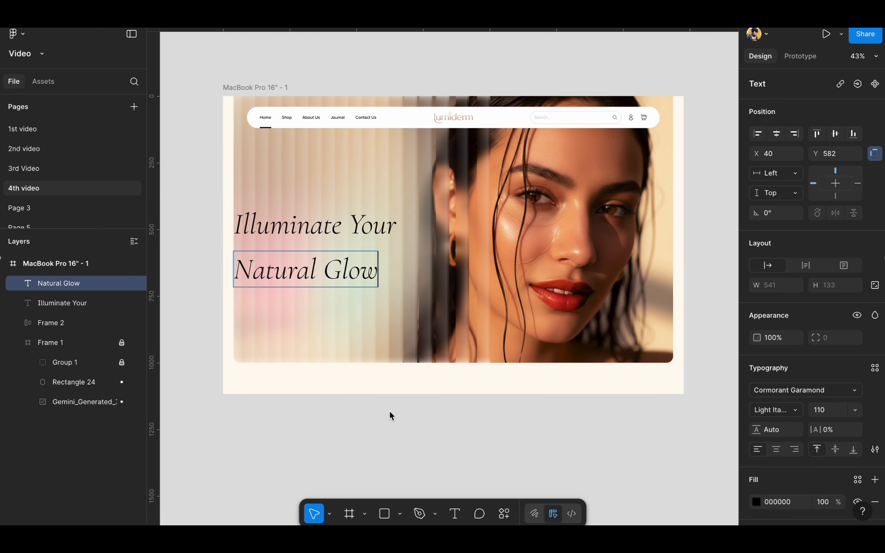
pyautogui.click(776, 410)
pyautogui.click(777, 386)
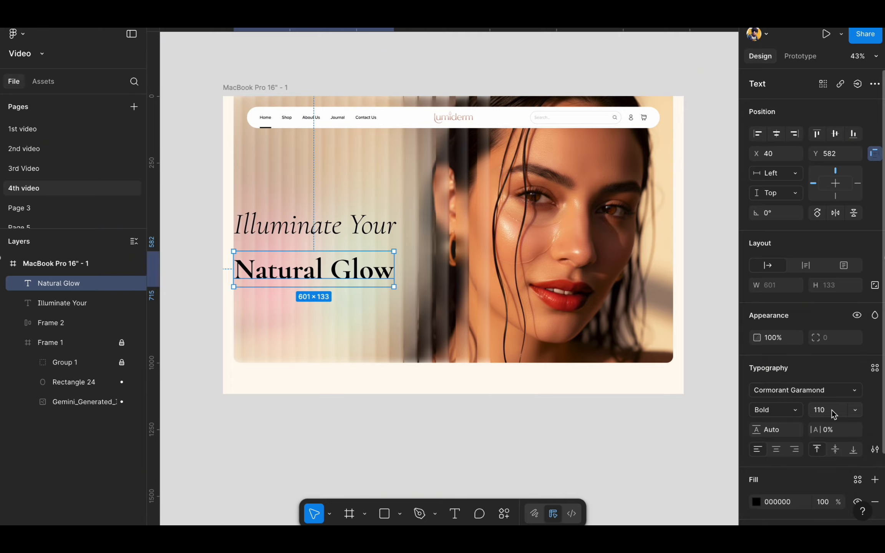
# Set the Natural Glow text's font size to 280 and centre it horizontally in the page frame.
pyautogui.click(831, 413)
pyautogui.hotkey('shift', 'Up')
pyautogui.hotkey('shift', 'Up')
pyautogui.hotkey('shift', 'Up')
pyautogui.hotkey('shift', 'Up')
pyautogui.hotkey('shift', 'Up')
pyautogui.hotkey('shift', 'Up')
pyautogui.hotkey('shift', 'Up')
pyautogui.hotkey('shift', 'Up')
pyautogui.hotkey('shift', 'Up')
pyautogui.hotkey('shift', 'Up')
pyautogui.hotkey('shift', 'Up')
pyautogui.hotkey('shift', 'Up')
pyautogui.hotkey('shift', 'Up')
pyautogui.hotkey('shift', 'Up')
pyautogui.hotkey('shift', 'Up')
pyautogui.hotkey('shift', 'Up')
pyautogui.hotkey('shift', 'Up')
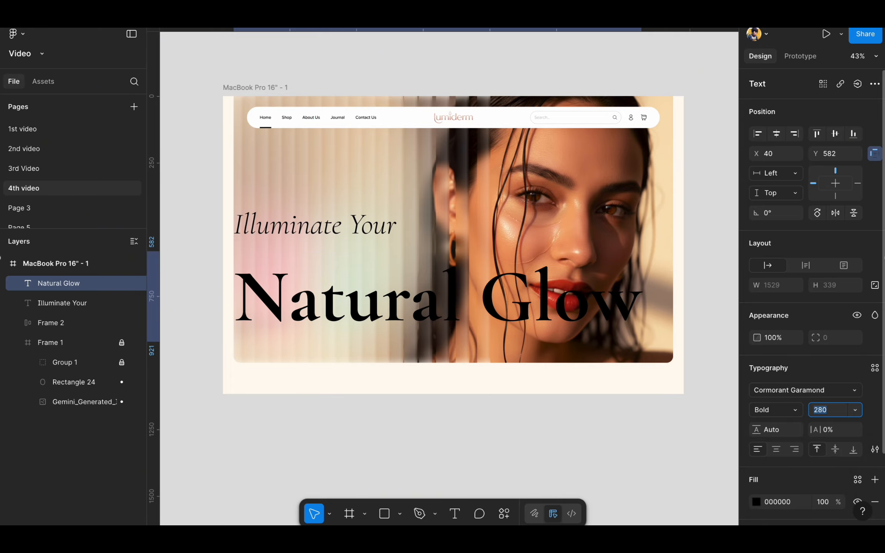
pyautogui.click(776, 134)
# Give both the Natural Glow and Illuminate Your texts a white FFFFFF fill.
pyautogui.click(756, 503)
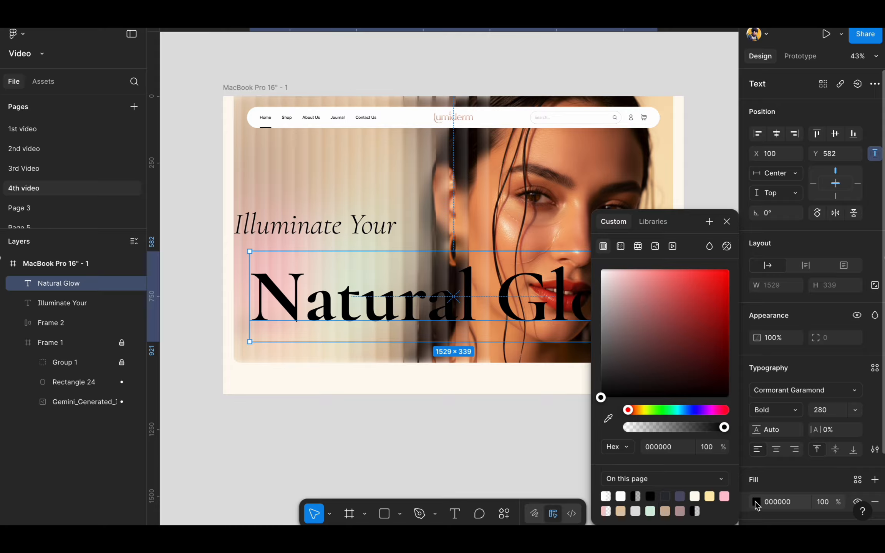
pyautogui.moveTo(658, 341); pyautogui.dragTo(594, 235)
pyautogui.click(711, 143)
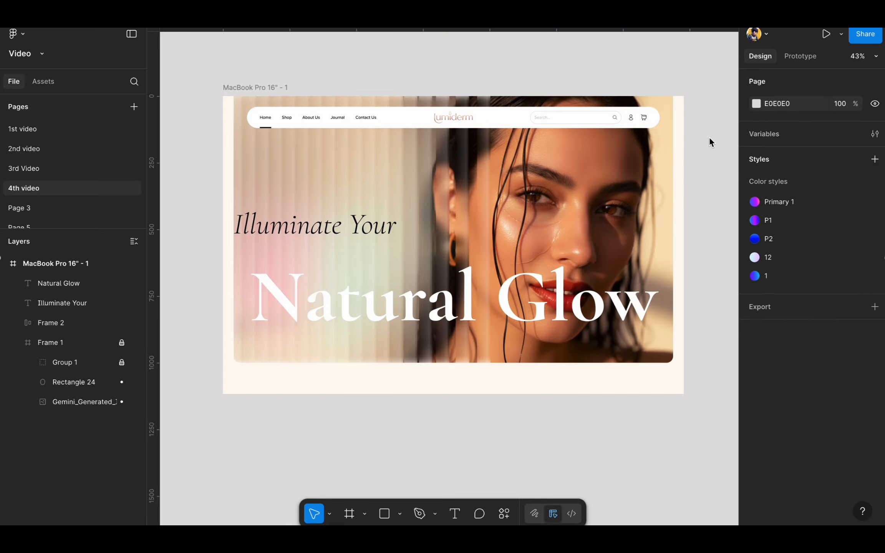
pyautogui.click(378, 233)
pyautogui.click(757, 502)
pyautogui.moveTo(662, 347); pyautogui.dragTo(597, 247)
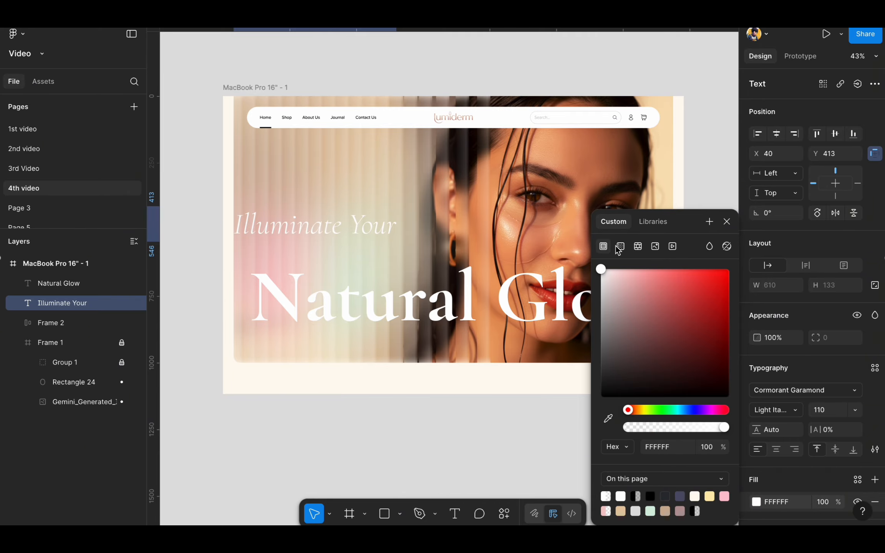
pyautogui.press('Escape')
# Set the Natural Glow text's line height to 250.
pyautogui.click(338, 314)
pyautogui.click(776, 430)
pyautogui.write('250')
pyautogui.press('Return')
# Left-align the two headline texts with each other and move them together to about X 109.
pyautogui.keyDown('shift'); pyautogui.click(327, 226); pyautogui.keyUp('shift')
pyautogui.click(758, 137)
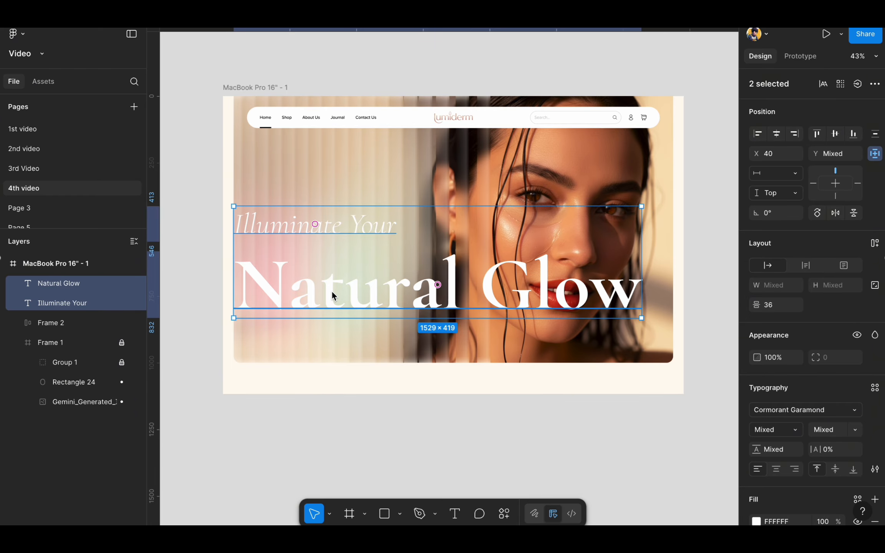
pyautogui.moveTo(333, 296); pyautogui.dragTo(351, 296)
# Wrap the two headline texts in a vertical auto layout with a gap of 8.
pyautogui.scroll(-2, 853, 302)
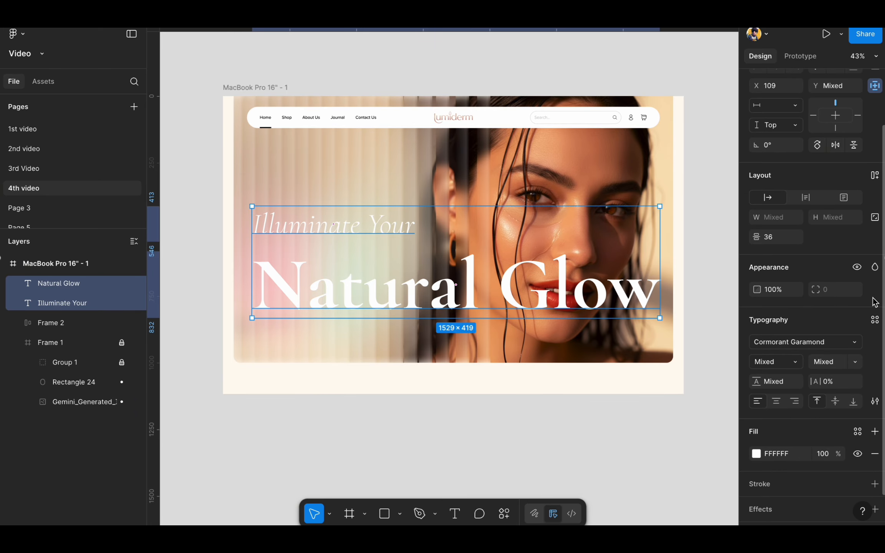
pyautogui.click(875, 178)
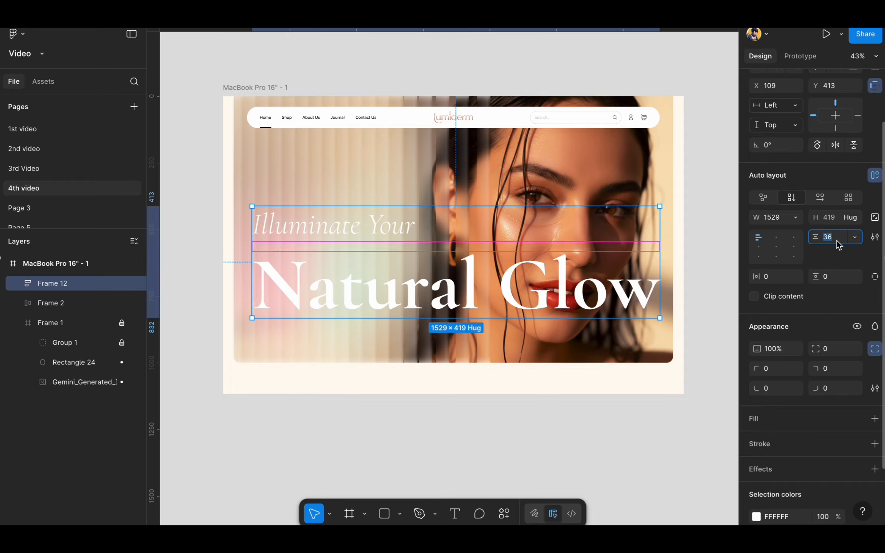
pyautogui.write('16')
pyautogui.press('Return')
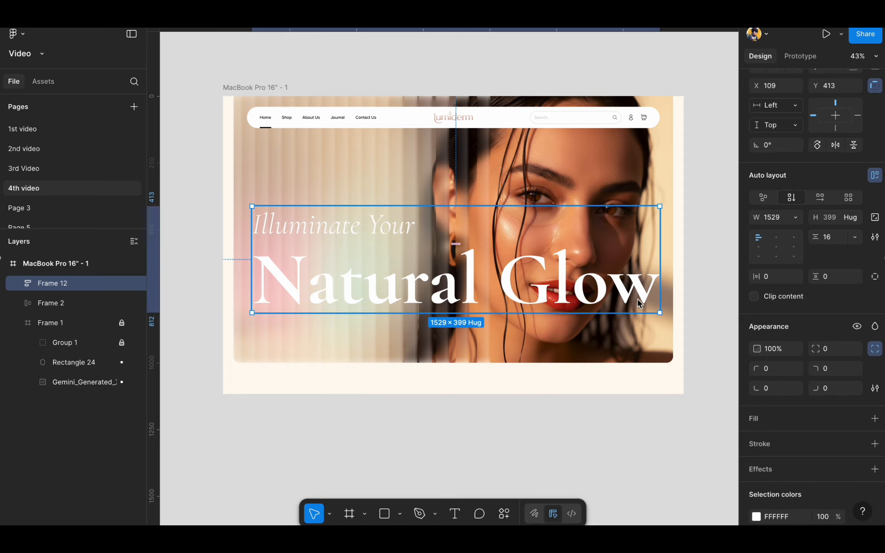
pyautogui.click(832, 241)
pyautogui.write('8')
pyautogui.press('Return')
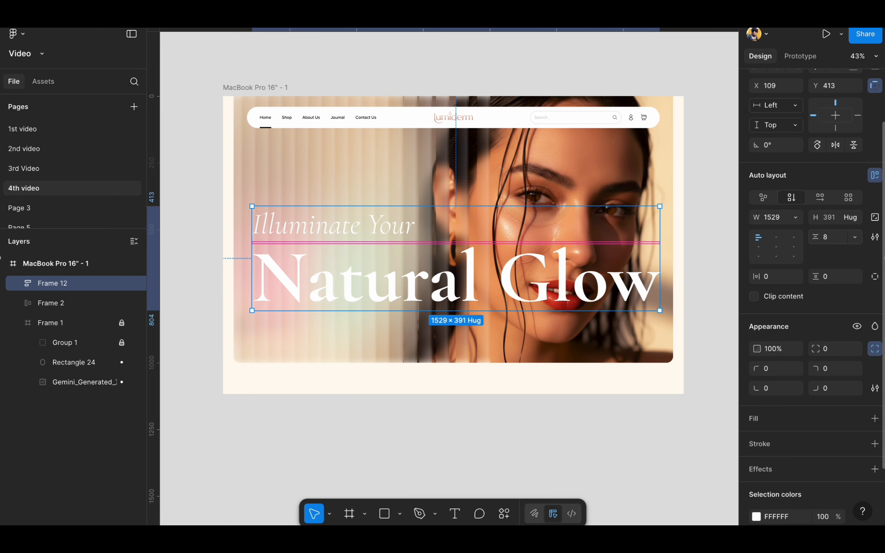
pyautogui.click(590, 451)
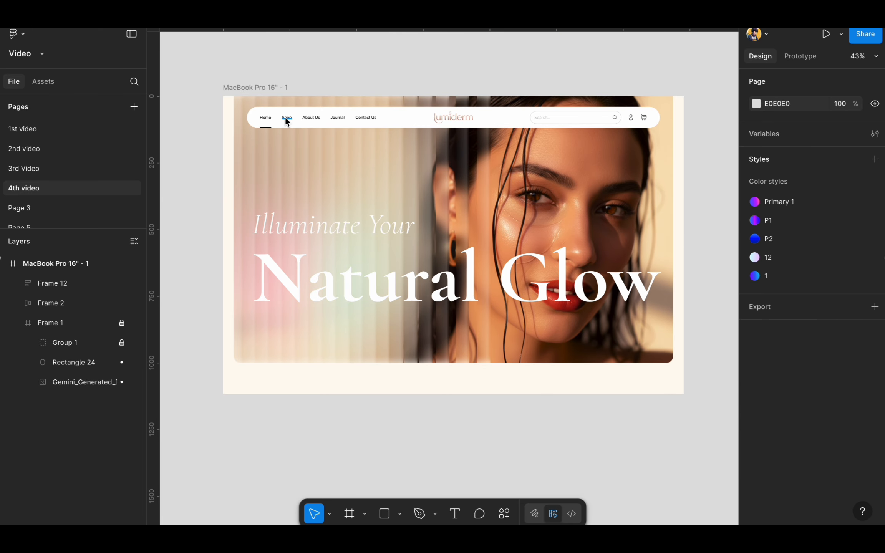
# Place a copy of the navigation bar's Shop text below Natural Glow, with white FFFFFF fill and font size 24.
pyautogui.keyDown('ctrl'); pyautogui.click(287, 118); pyautogui.keyUp('ctrl')
pyautogui.moveTo(287, 122); pyautogui.dragTo(527, 336)
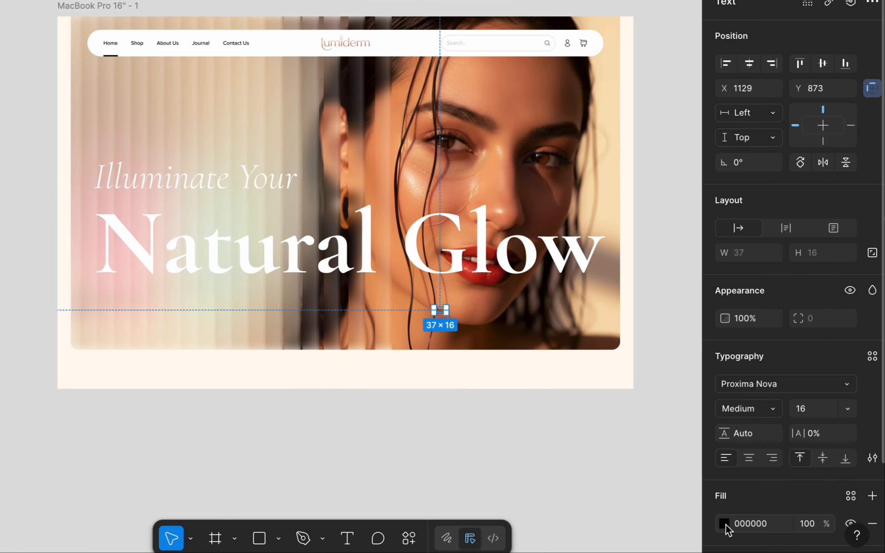
pyautogui.click(725, 525)
pyautogui.moveTo(593, 302); pyautogui.dragTo(517, 208)
pyautogui.click(819, 412)
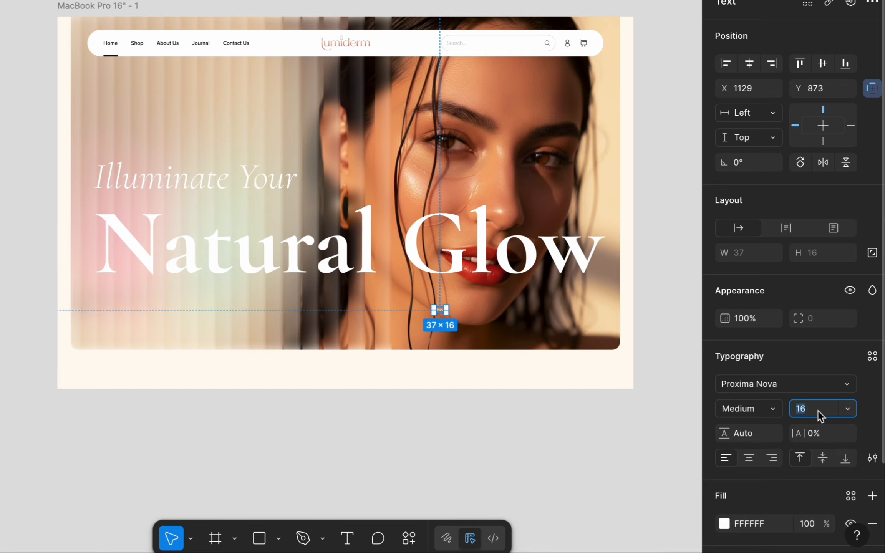
pyautogui.press('Down')
pyautogui.click(571, 439)
# Change the copied text to "Science driven skin care designed to restore balance, clarity, and luminosity-giving your skin the radiant confidence it deserves.", right-aligned and 396 wide.
pyautogui.doubleClick(449, 313)
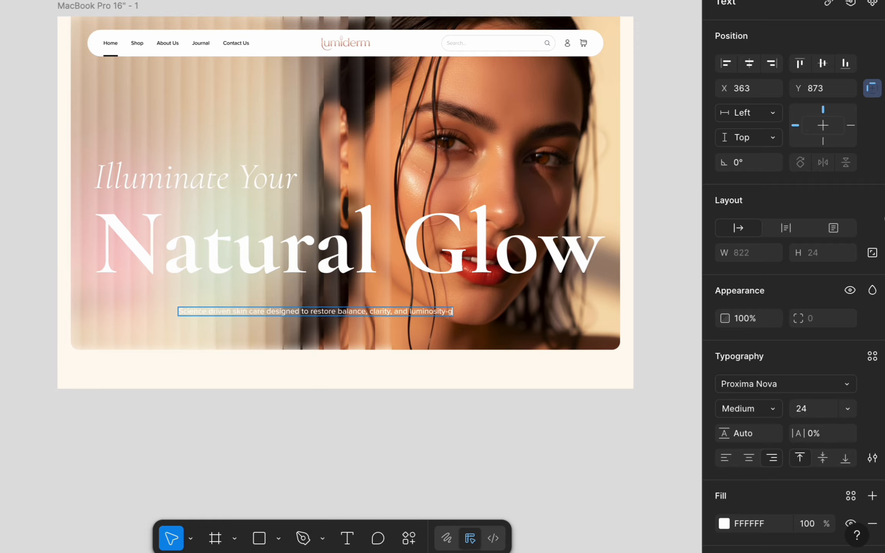
pyautogui.moveTo(438, 309); pyautogui.dragTo(466, 309)
# Copy the description text to the fluted-glass side, change it to Shop Now and set its sizing to auto width.
pyautogui.moveTo(534, 314); pyautogui.dragTo(246, 316)
pyautogui.doubleClick(247, 316)
pyautogui.write('Shop Now')
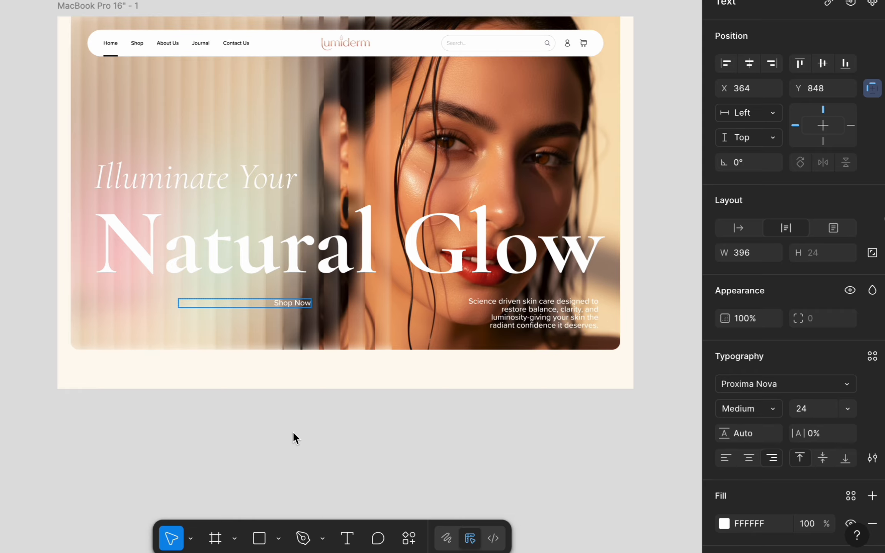
pyautogui.press('Escape')
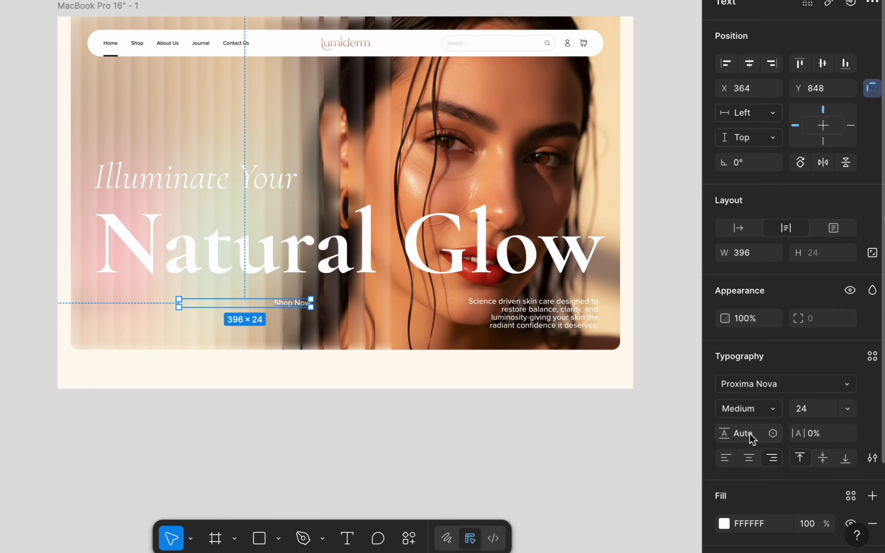
pyautogui.click(737, 229)
pyautogui.click(397, 375)
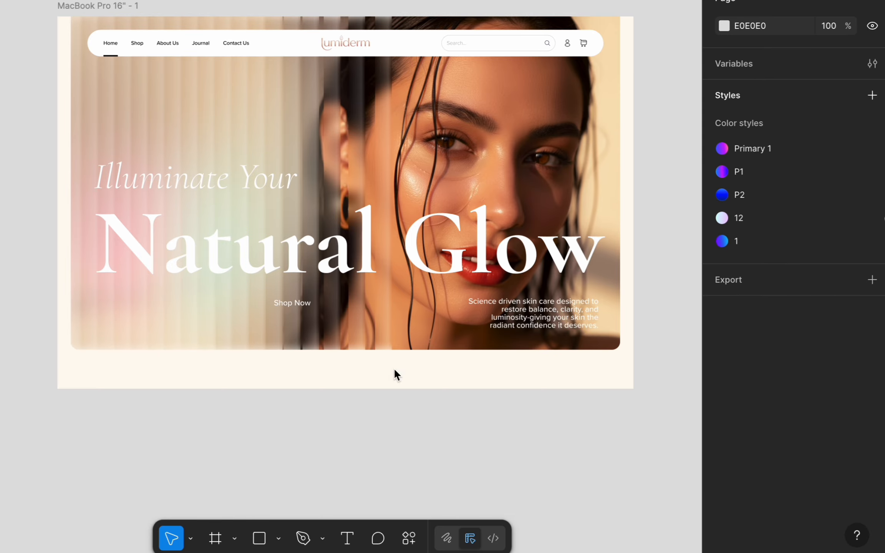
# Set the Shop Now text's font weight to Semibold.
pyautogui.click(303, 304)
pyautogui.click(763, 411)
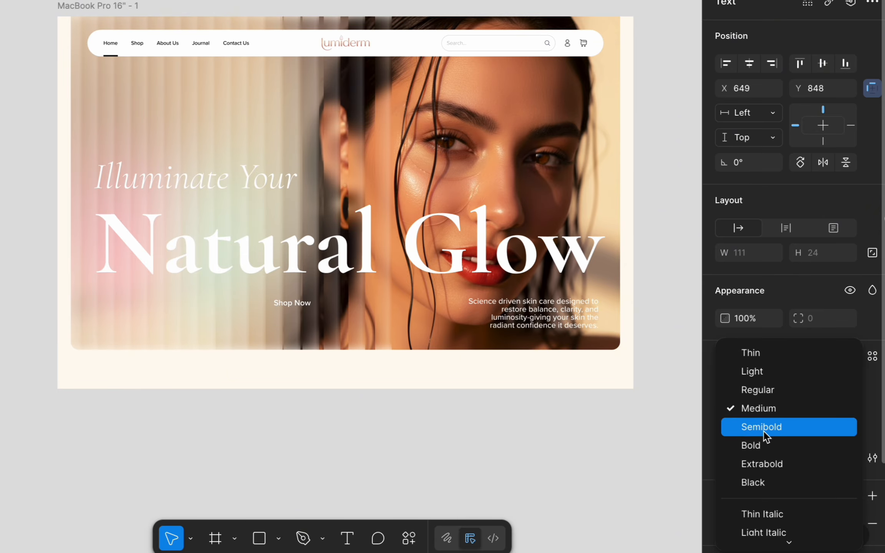
pyautogui.click(765, 428)
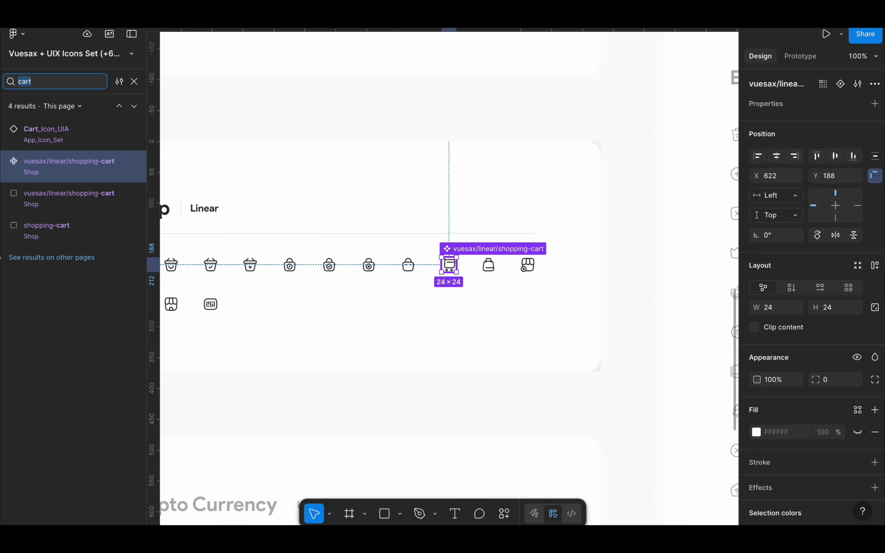
# Search the Vuesax icon set for arrow, copy the linear arrow-up icon and return to the Video file.
pyautogui.write('arrow')
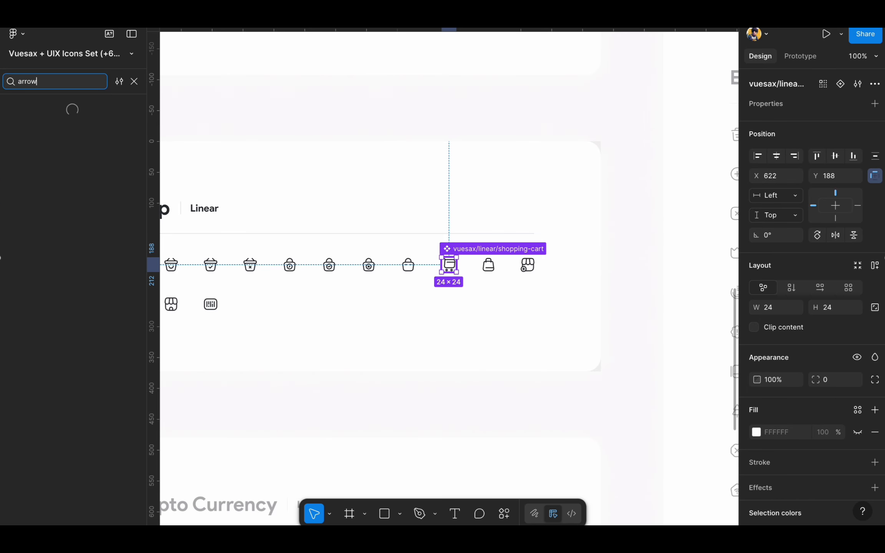
pyautogui.scroll(5, 38, 132)
pyautogui.click(63, 152)
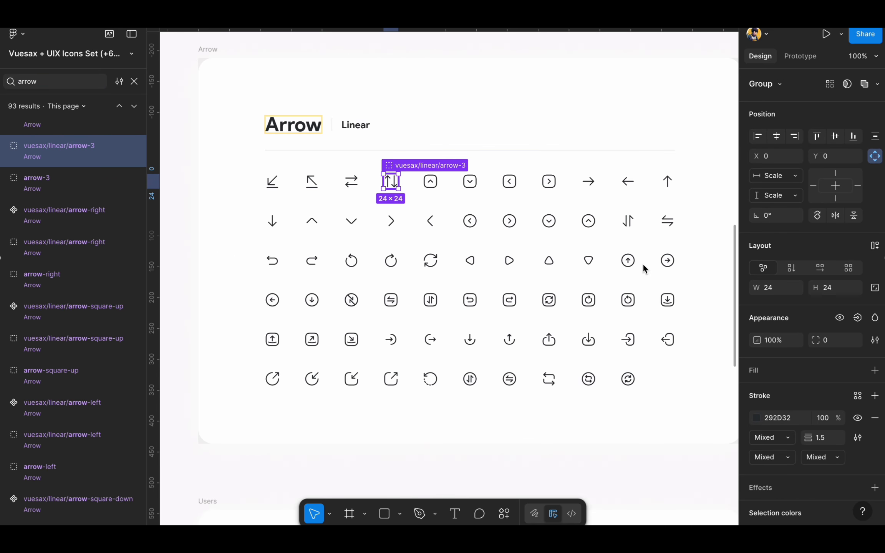
pyautogui.click(703, 178)
pyautogui.click(566, 22)
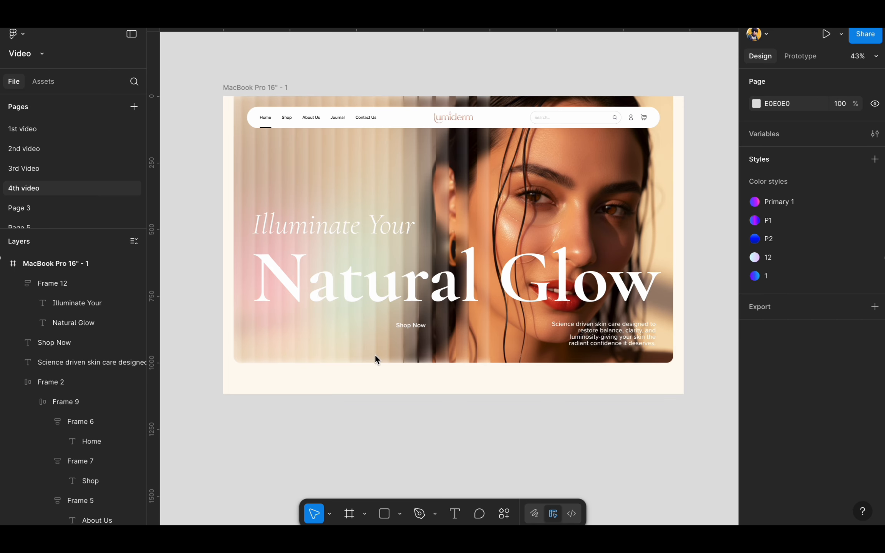
# Paste the arrow-up icon beneath Shop Now, rotate its arrow group 45° and flip it horizontally to point diagonally up to the right.
pyautogui.scroll(5, 388, 361)
pyautogui.click(424, 259)
pyautogui.press('super+v')
pyautogui.click(453, 253)
pyautogui.click(442, 282)
pyautogui.scroll(5, 442, 283)
pyautogui.keyDown('super'); pyautogui.click(442, 283); pyautogui.keyUp('super')
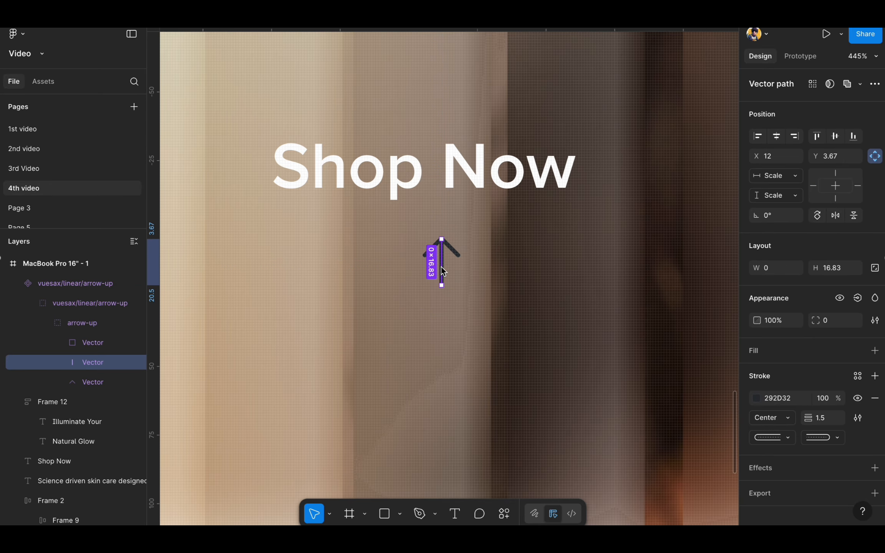
pyautogui.click(109, 321)
pyautogui.write('45')
pyautogui.press('Return')
pyautogui.click(836, 216)
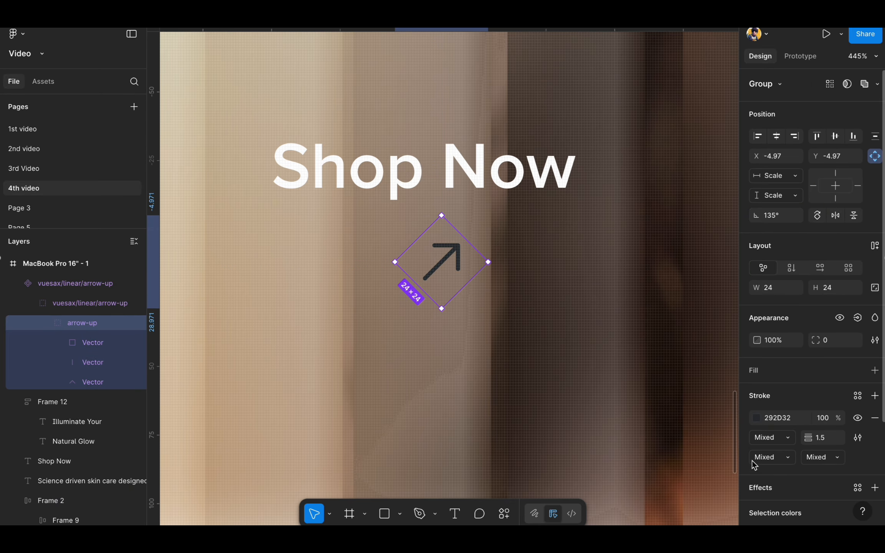
# Set the diagonal arrow icon's stroke colour to white.
pyautogui.click(756, 418)
pyautogui.click(600, 263)
pyautogui.click(530, 269)
# Combine the Shop Now text and the arrow icon in a horizontal auto layout with a gap of 10.
pyautogui.click(441, 262)
pyautogui.keyDown('shift'); pyautogui.click(422, 171); pyautogui.keyUp('shift')
pyautogui.click(875, 291)
pyautogui.click(820, 265)
pyautogui.click(742, 303)
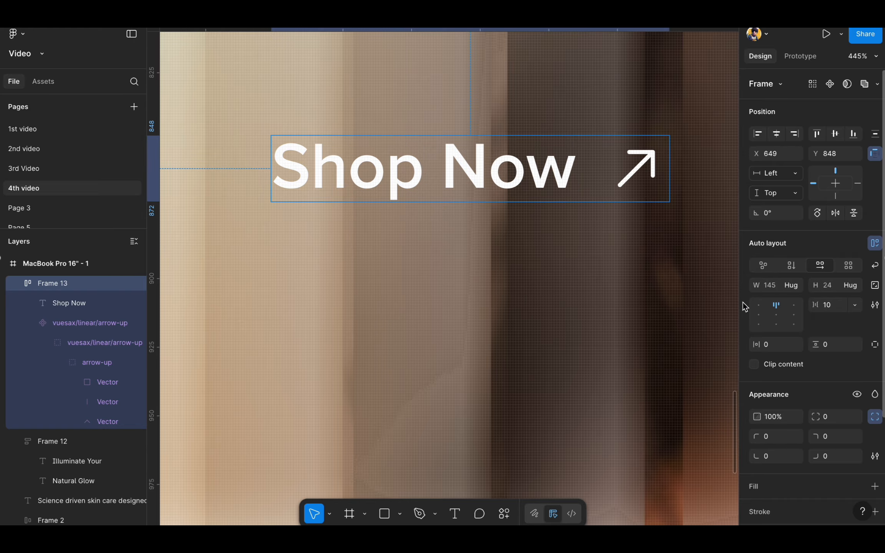
# Add a black 000000 fill to the Shop Now button frame.
pyautogui.scroll(-5, 507, 218)
pyautogui.scroll(-4, 807, 326)
pyautogui.click(875, 338)
pyautogui.click(756, 360)
pyautogui.moveTo(691, 346); pyautogui.dragTo(742, 404)
# Set the Shop Now button's vertical padding to 24 and horizontal padding to 40.
pyautogui.click(834, 196)
pyautogui.write('24')
pyautogui.press('Return')
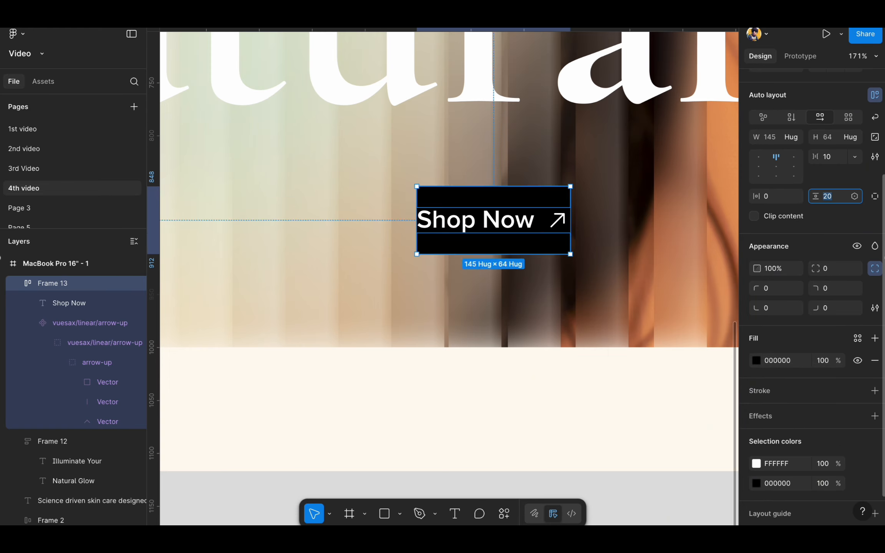
pyautogui.click(774, 196)
pyautogui.write('40')
pyautogui.press('Return')
# Switch the Shop Now button to individual paddings and set its left padding to 48.
pyautogui.scroll(-5, 554, 252)
pyautogui.click(875, 196)
pyautogui.click(777, 197)
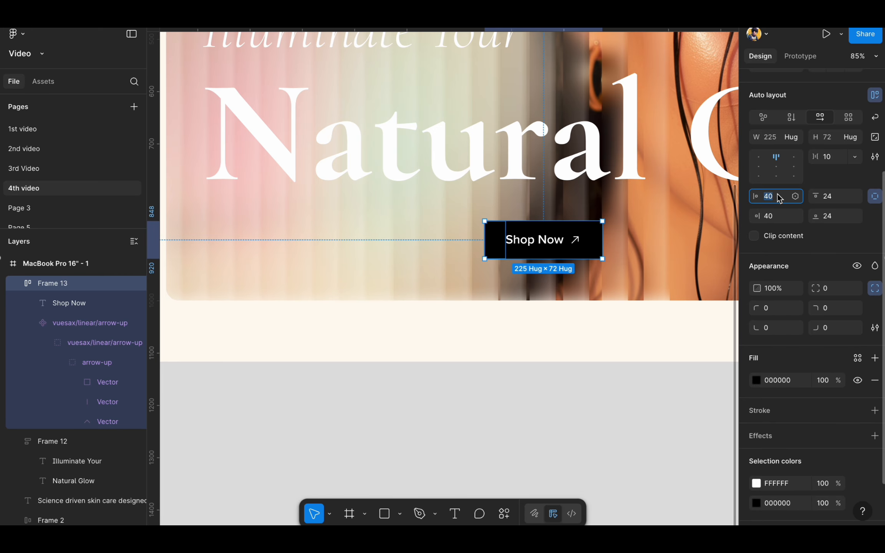
pyautogui.write('48')
pyautogui.press('Return')
pyautogui.click(619, 436)
# Move the Shop Now button beneath the start of Natural Glow at about X 123 and set its corner radius to 99999.
pyautogui.scroll(-5, 619, 436)
pyautogui.moveTo(593, 334); pyautogui.dragTo(446, 331)
pyautogui.click(469, 375)
pyautogui.hscroll(3, 469, 375)
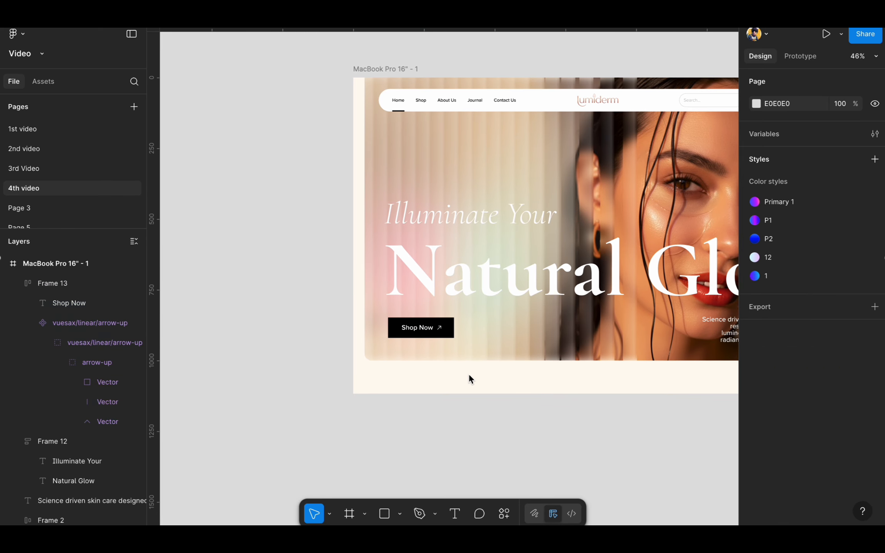
pyautogui.click(388, 325)
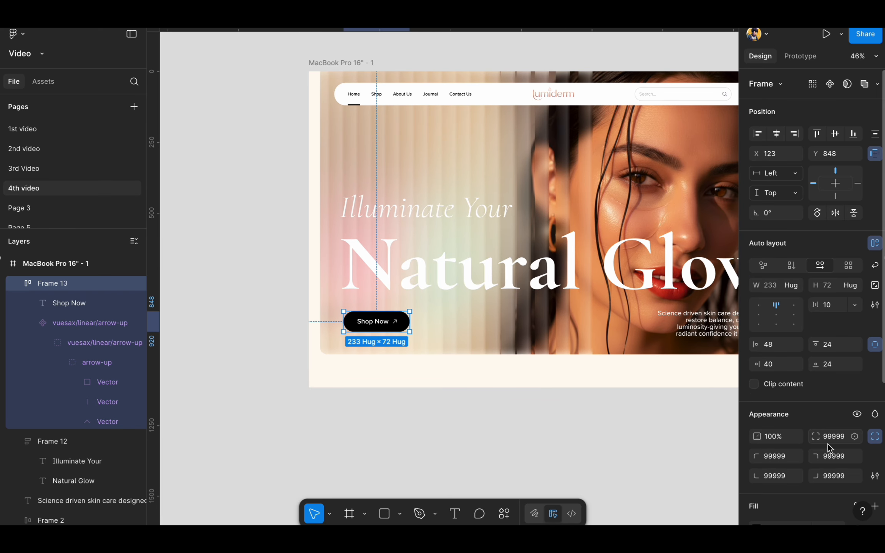
pyautogui.click(231, 260)
# Combine the Shop Now button and the description text in a horizontal auto layout with automatic spacing.
pyautogui.scroll(-3, 440, 289)
pyautogui.click(336, 233)
pyautogui.keyDown('shift'); pyautogui.click(672, 233); pyautogui.keyUp('shift')
pyautogui.click(501, 139)
pyautogui.hscroll(2, 501, 139)
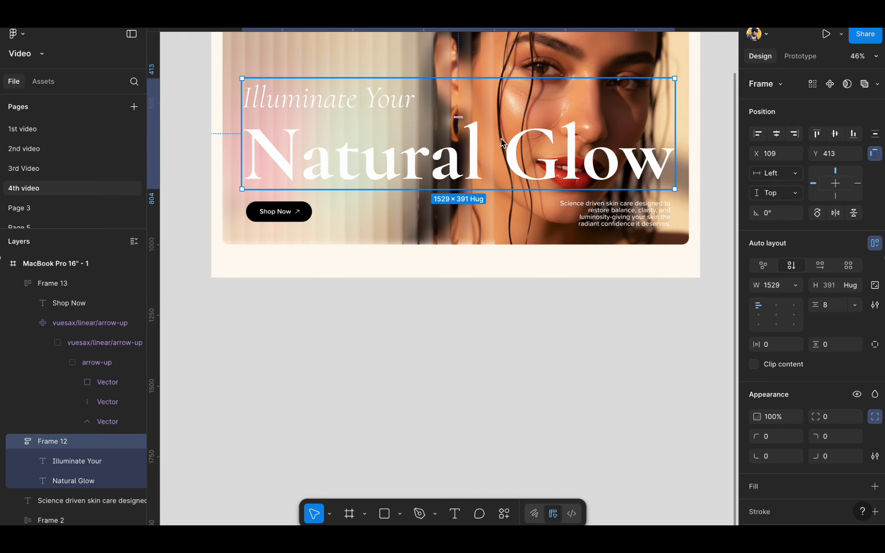
pyautogui.click(279, 212)
pyautogui.keyDown('shift'); pyautogui.click(665, 215); pyautogui.keyUp('shift')
pyautogui.click(874, 244)
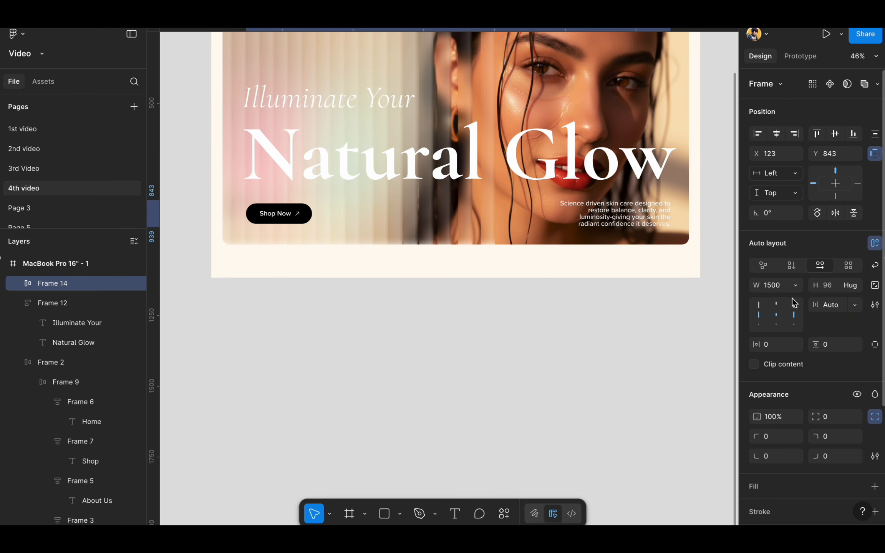
# Set the width of the row holding the button and description to 1529.
pyautogui.click(778, 285)
pyautogui.write('1529')
pyautogui.press('Return')
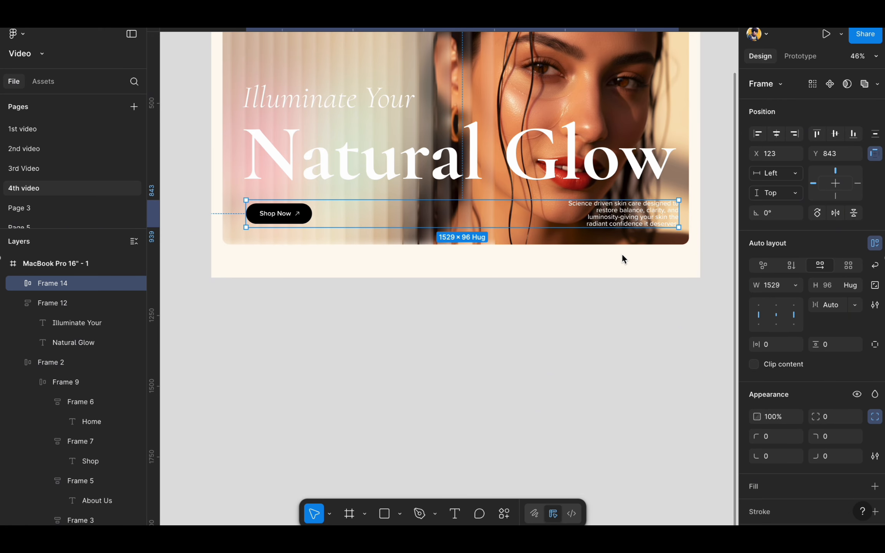
pyautogui.click(604, 363)
# Stack the headline block and the button row in a vertical auto layout with a gap of 40.
pyautogui.click(356, 217)
pyautogui.keyDown('shift'); pyautogui.click(534, 177); pyautogui.keyUp('shift')
pyautogui.hotkey('shift', 'a')
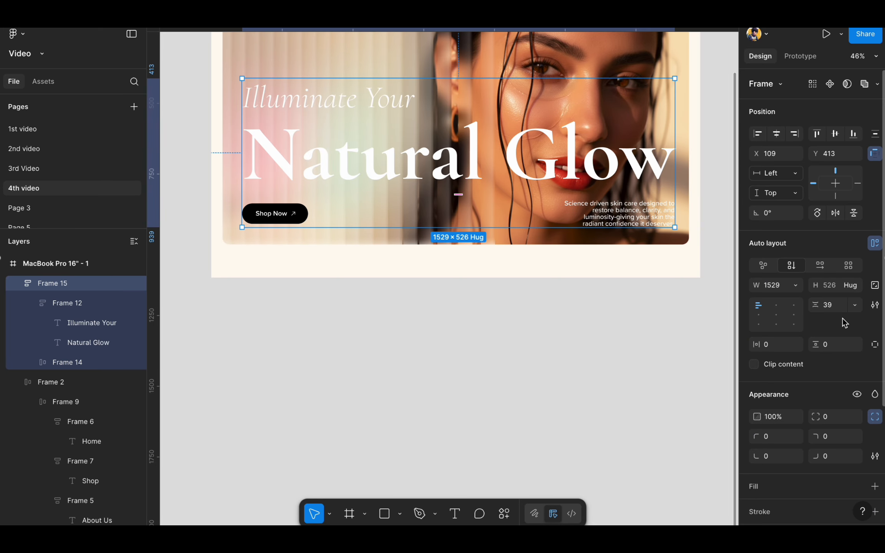
pyautogui.press('Up')
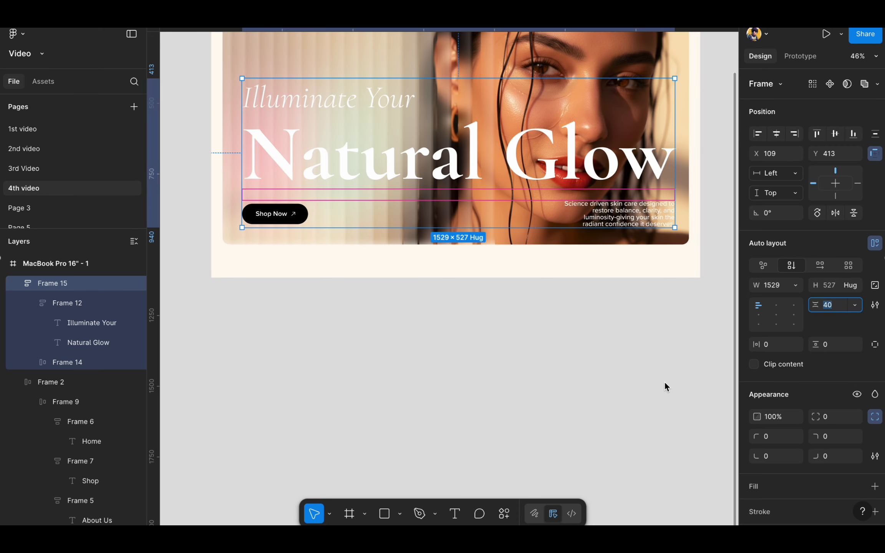
# Center the headline and button block horizontally and move it down to sit slightly above the hero image's bottom edge.
pyautogui.click(666, 384)
pyautogui.click(485, 210)
pyautogui.scroll(2, 485, 210)
pyautogui.scroll(2, 485, 209)
pyautogui.hotkey('shift', 'Down')
pyautogui.hotkey('shift', 'Down')
pyautogui.hotkey('shift', 'Down')
pyautogui.hotkey('shift', 'Down')
pyautogui.hotkey('shift', 'Down')
pyautogui.hotkey('shift', 'Down')
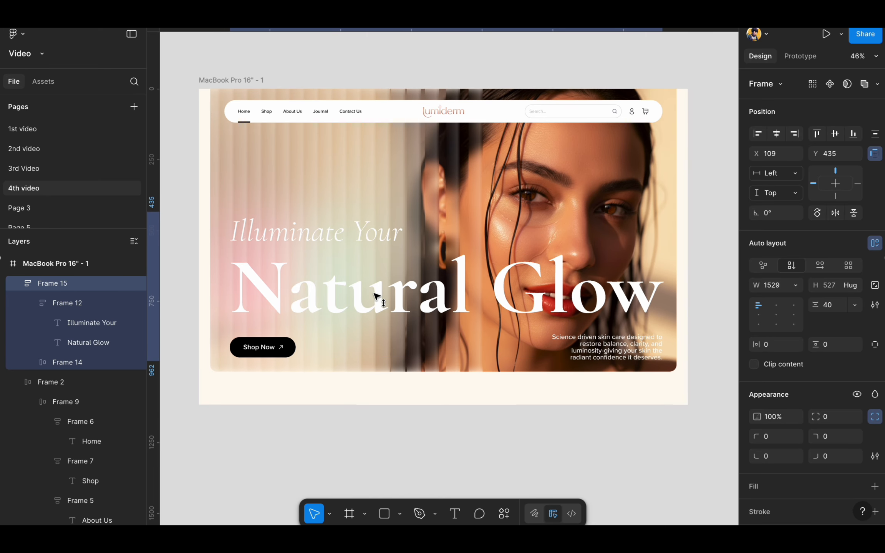
pyautogui.click(777, 134)
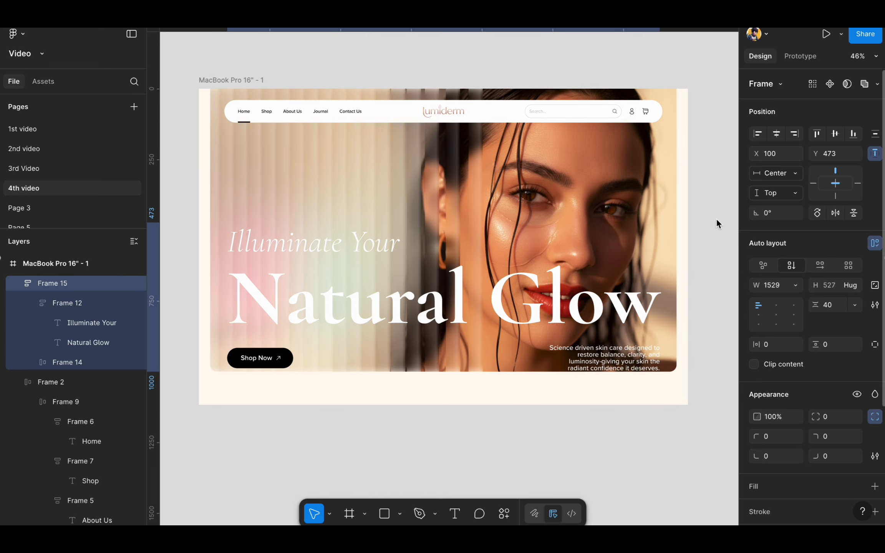
pyautogui.hotkey('shift', 'Up')
pyautogui.hotkey('shift', 'Up')
pyautogui.click(560, 445)
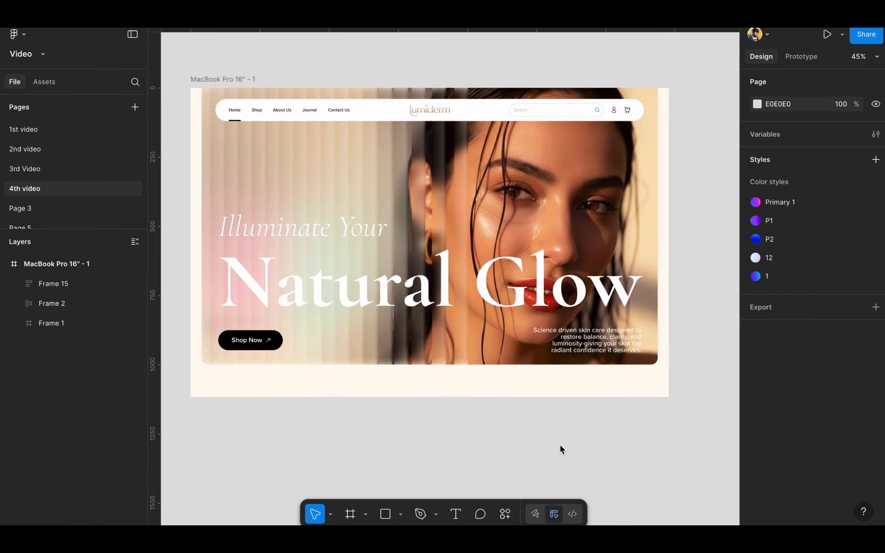
# Duplicate the MacBook Pro 16" - 1 frame to its right at about X 2789, Y 0.
pyautogui.scroll(-5, 621, 468)
pyautogui.scroll(-3, 653, 477)
pyautogui.hscroll(3, 652, 477)
pyautogui.click(265, 130)
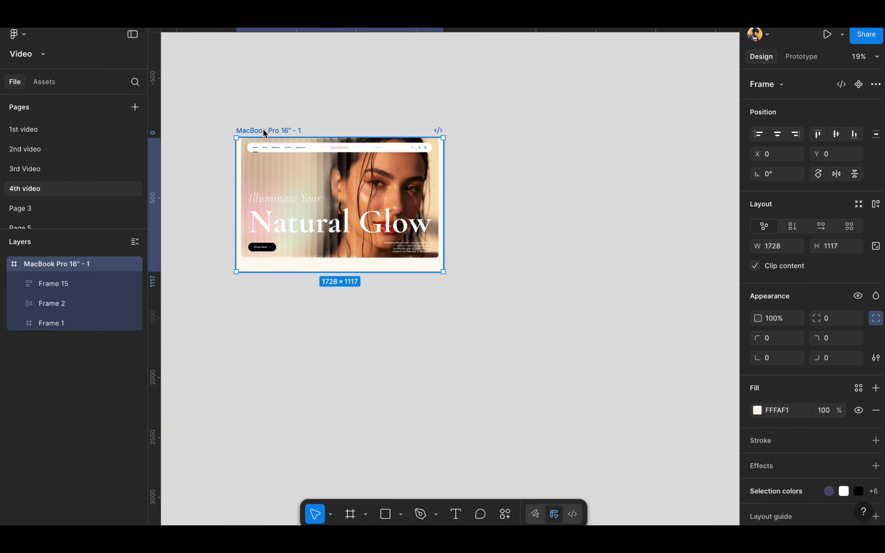
pyautogui.keyDown('alt'); pyautogui.moveTo(280, 177); pyautogui.dragTo(612, 215); pyautogui.keyUp('alt')
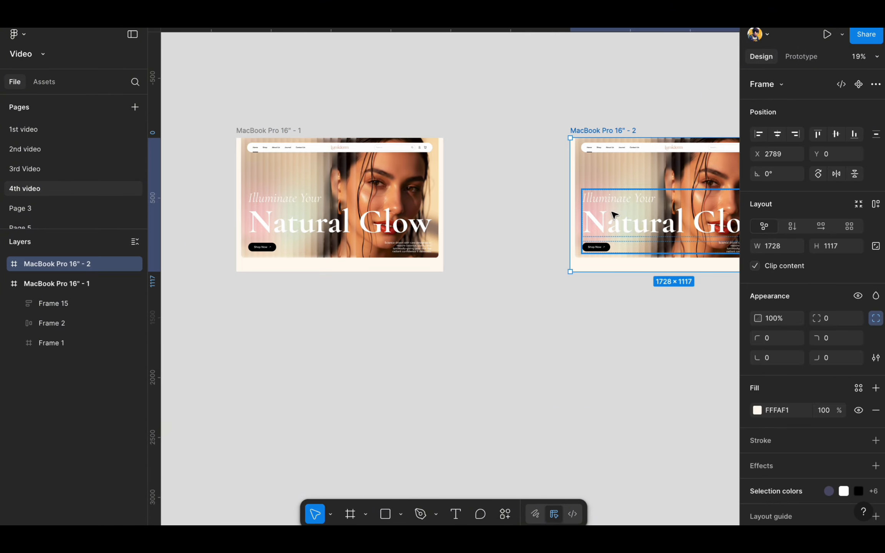
pyautogui.hscroll(5, 612, 213)
pyautogui.scroll(5, 537, 188)
pyautogui.scroll(1, 537, 188)
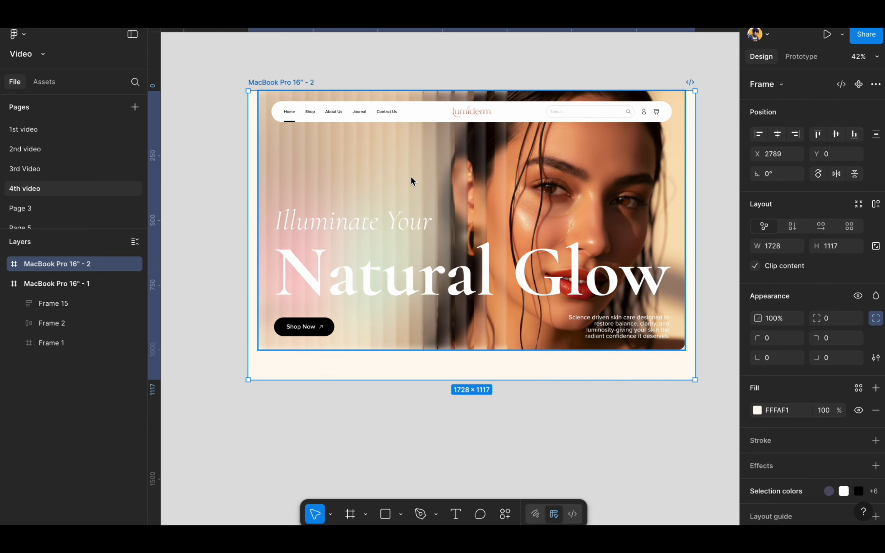
# Wrap the duplicate's headline block, navigation bar and image frame together in a new frame.
pyautogui.click(4, 264)
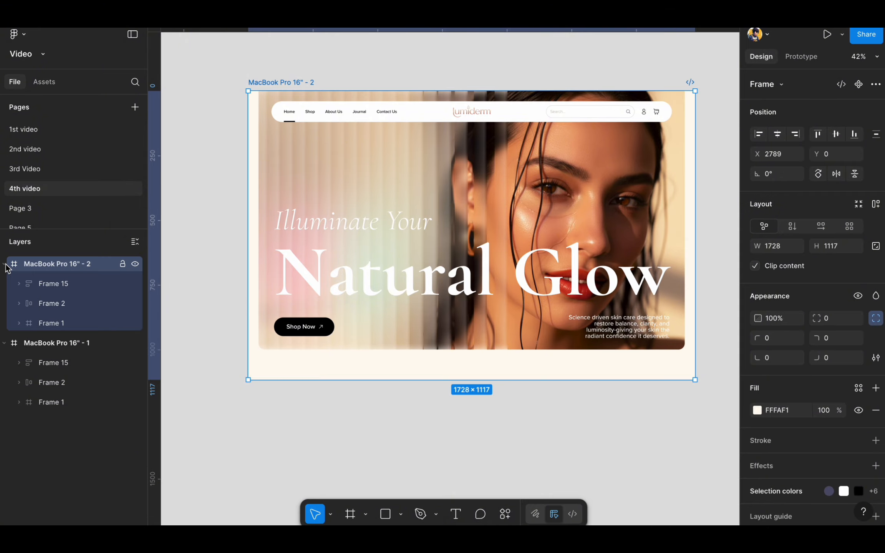
pyautogui.click(54, 284)
pyautogui.keyDown('shift'); pyautogui.click(54, 323); pyautogui.keyUp('shift')
pyautogui.rightClick(413, 164)
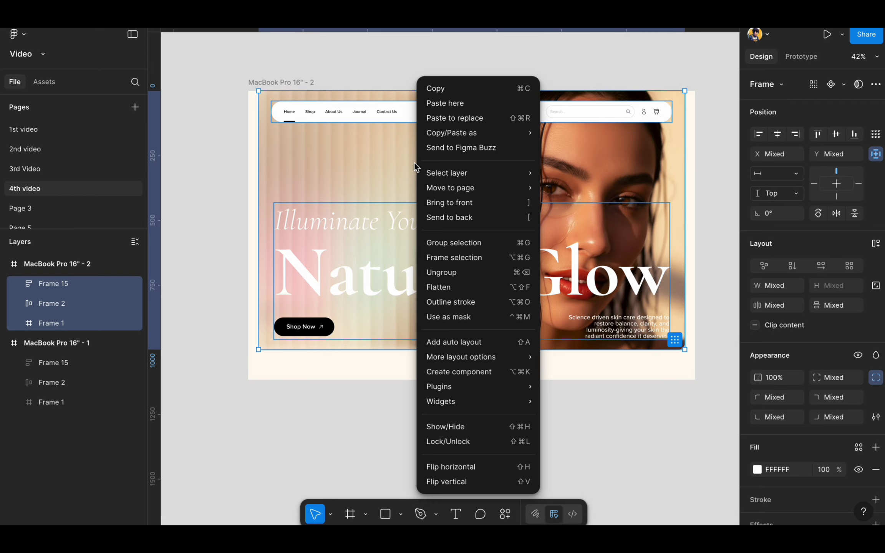
pyautogui.click(473, 258)
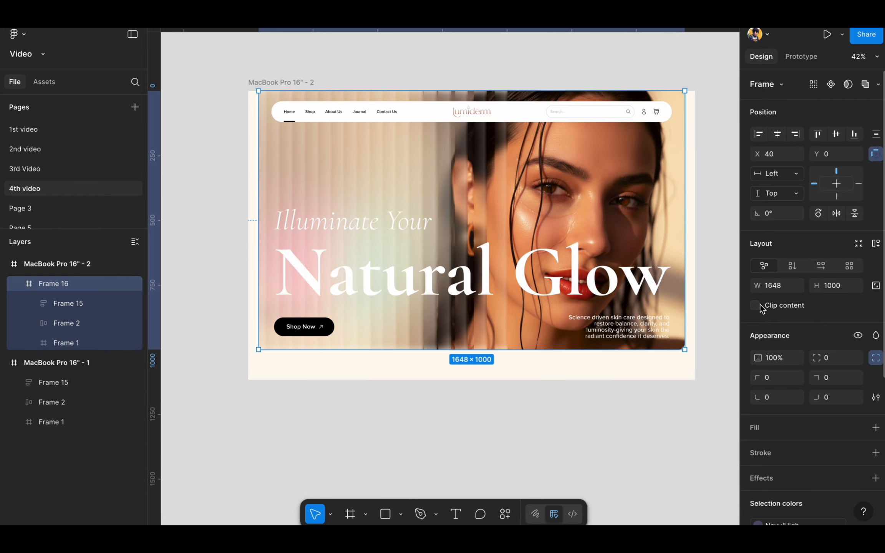
# Set the opacity of the navigation links and of the search and icon group to 0% in the duplicate's navigation bar.
pyautogui.doubleClick(377, 113)
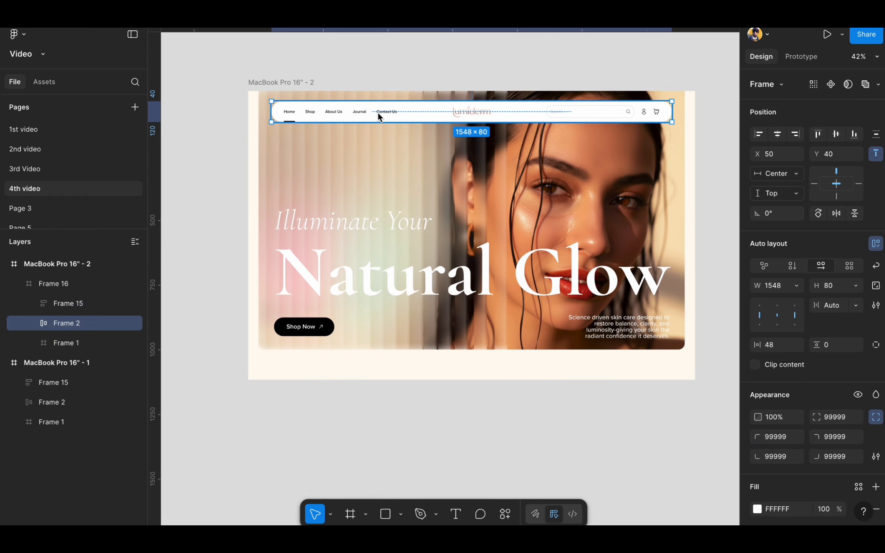
pyautogui.doubleClick(350, 109)
pyautogui.press('0')
pyautogui.press('0')
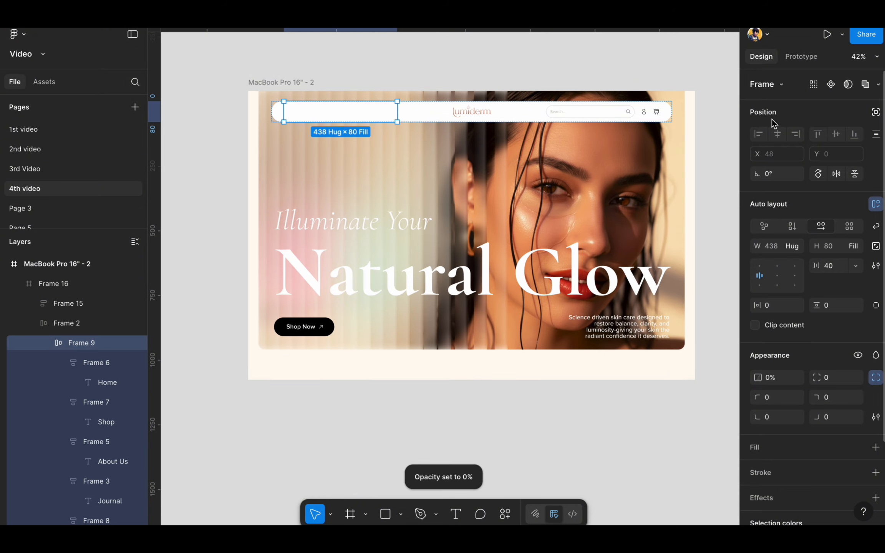
pyautogui.click(599, 111)
pyautogui.press('0')
pyautogui.press('0')
pyautogui.click(487, 54)
# Wrap the Illuminate Your and Natural Glow texts each in their own frame with clipped content.
pyautogui.click(426, 266)
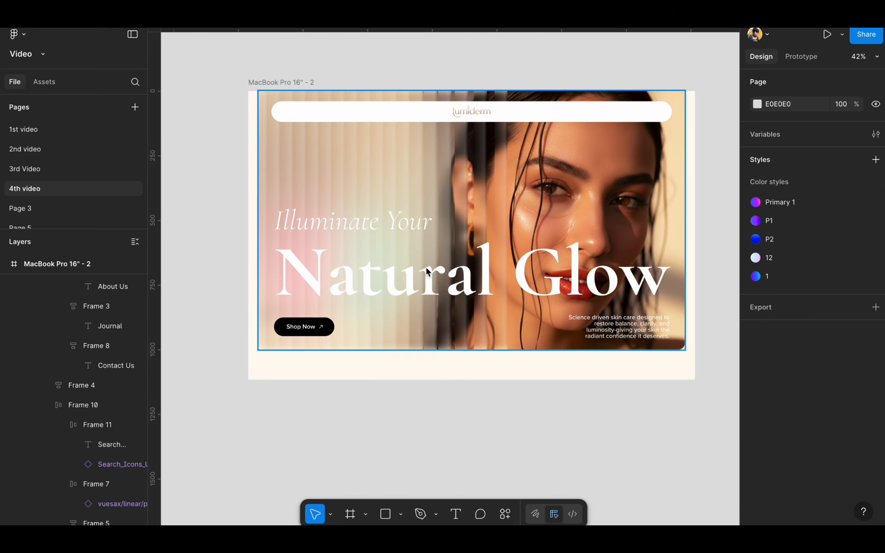
pyautogui.doubleClick(369, 239)
pyautogui.doubleClick(330, 227)
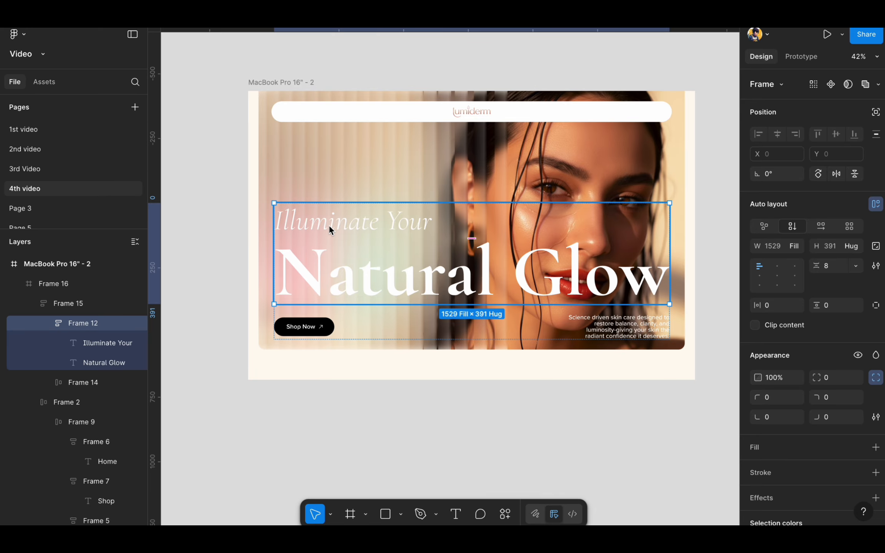
pyautogui.click(329, 227)
pyautogui.rightClick(330, 226)
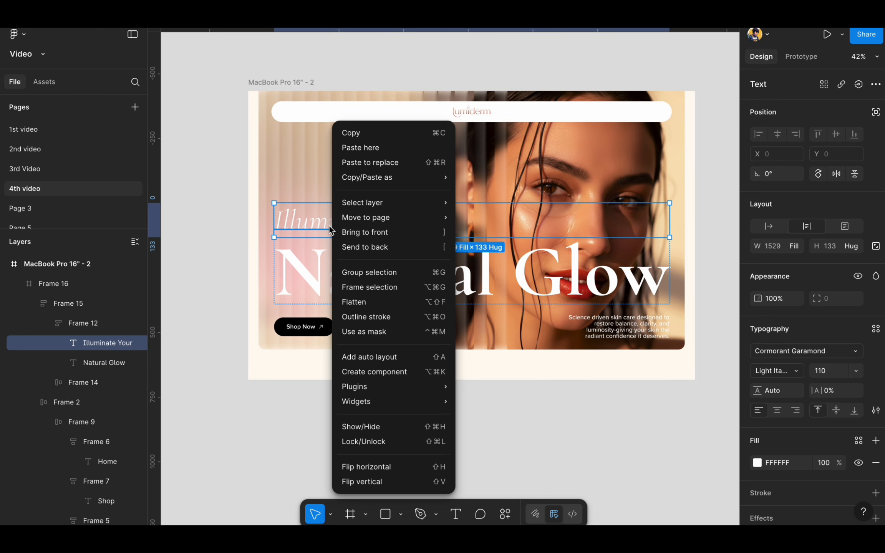
pyautogui.click(364, 288)
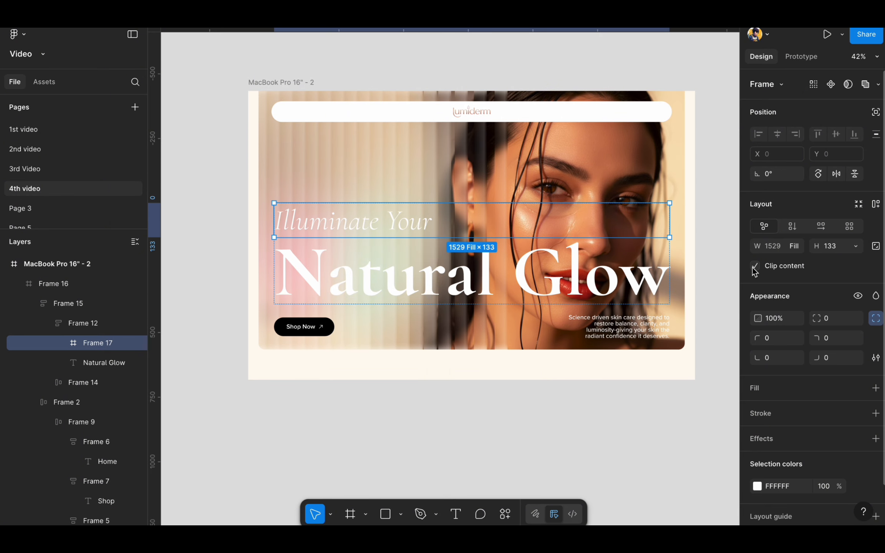
pyautogui.click(444, 284)
pyautogui.rightClick(443, 282)
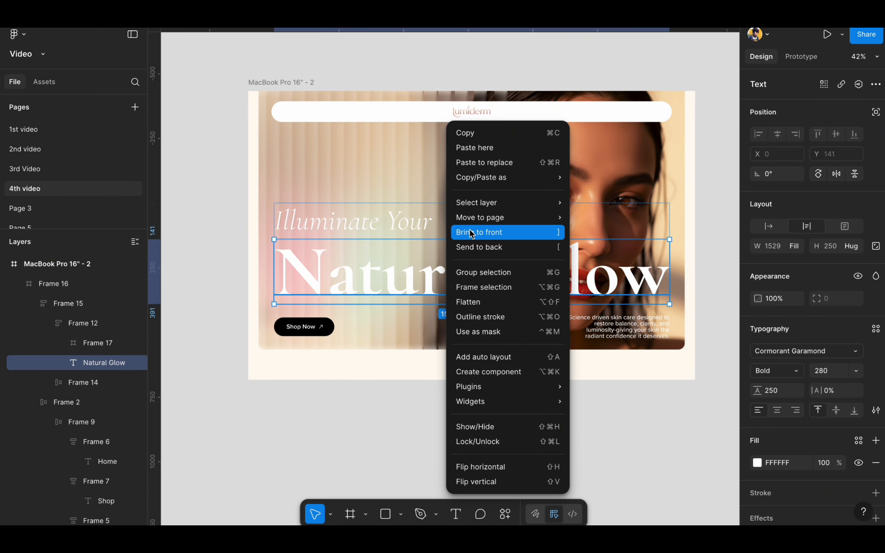
pyautogui.click(469, 289)
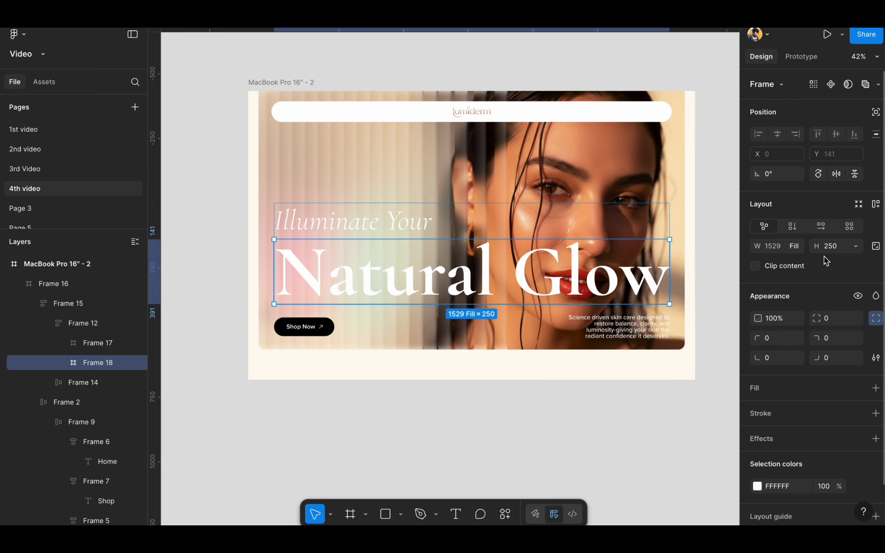
# Move the Illuminate Your and Natural Glow texts down inside their clipping frames until both are out of view.
pyautogui.click(64, 343)
pyautogui.click(92, 363)
pyautogui.hotkey('shift', 'Down')
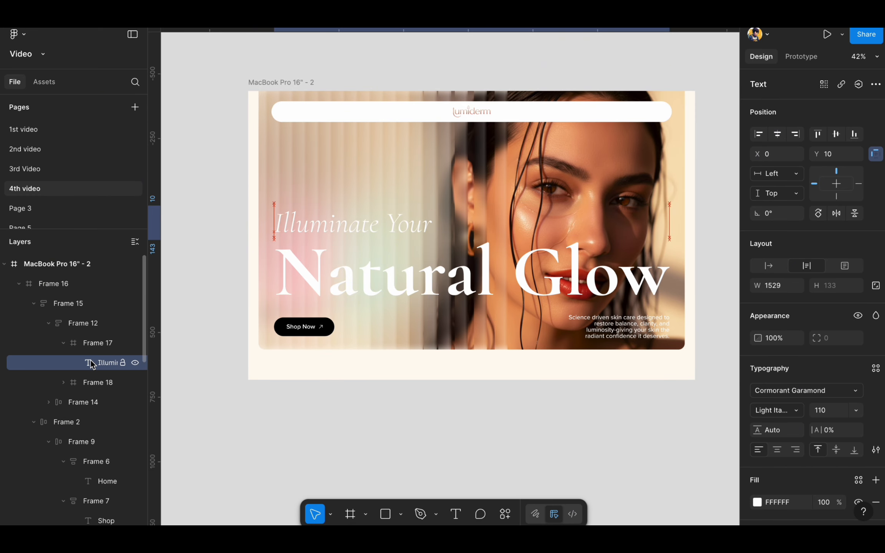
pyautogui.keyDown('super'); pyautogui.click(363, 296); pyautogui.keyUp('super')
pyautogui.hotkey('shift', 'Down')
pyautogui.hotkey('shift', 'Down')
pyautogui.hotkey('shift', 'Down')
pyautogui.hotkey('shift', 'Down')
pyautogui.hotkey('shift', 'Down')
pyautogui.hotkey('shift', 'Down')
pyautogui.hotkey('shift', 'Down')
pyautogui.hotkey('shift', 'Down')
pyautogui.hotkey('shift', 'Down')
pyautogui.hotkey('shift', 'Down')
pyautogui.hotkey('shift', 'Down')
pyautogui.hotkey('shift', 'Down')
pyautogui.hotkey('shift', 'Down')
pyautogui.hotkey('shift', 'Down')
pyautogui.hotkey('shift', 'Down')
pyautogui.hotkey('shift', 'Down')
pyautogui.hotkey('shift', 'Down')
pyautogui.hotkey('shift', 'Down')
pyautogui.hotkey('shift', 'Down')
pyautogui.hotkey('shift', 'Down')
pyautogui.hotkey('shift', 'Down')
pyautogui.hotkey('shift', 'Down')
pyautogui.hotkey('shift', 'Down')
pyautogui.hotkey('shift', 'Down')
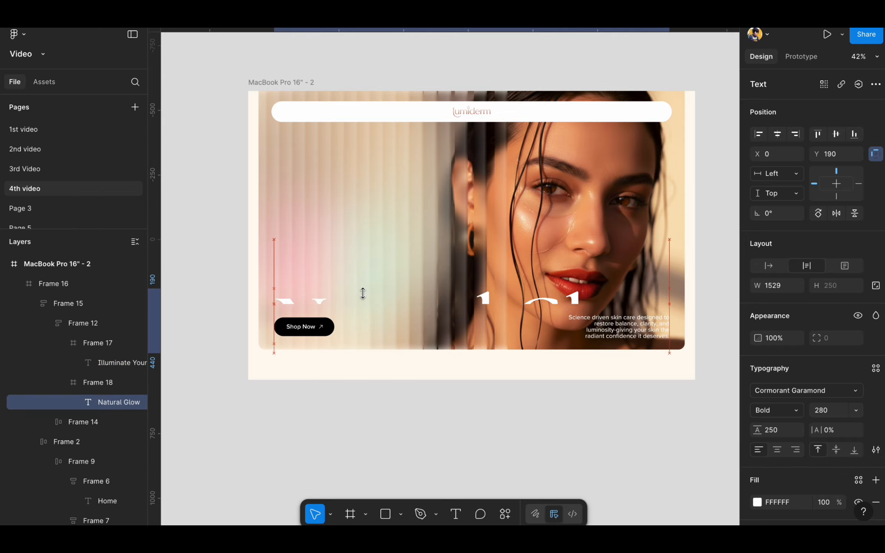
# Wrap the Shop Now button in its own frame.
pyautogui.click(306, 327)
pyautogui.click(306, 327)
pyautogui.rightClick(306, 326)
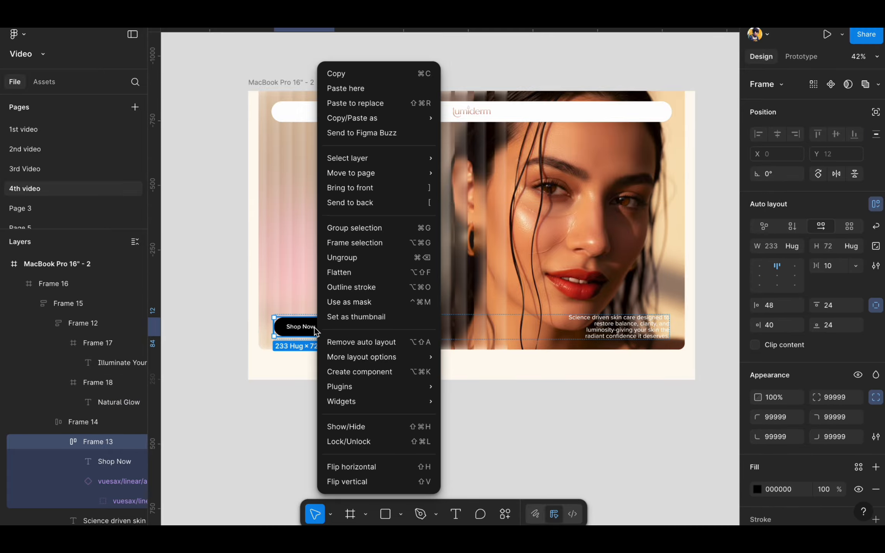
pyautogui.click(370, 241)
# Move the Shop Now button down out of its wrapping frame and clip that frame's content.
pyautogui.click(64, 443)
pyautogui.click(94, 464)
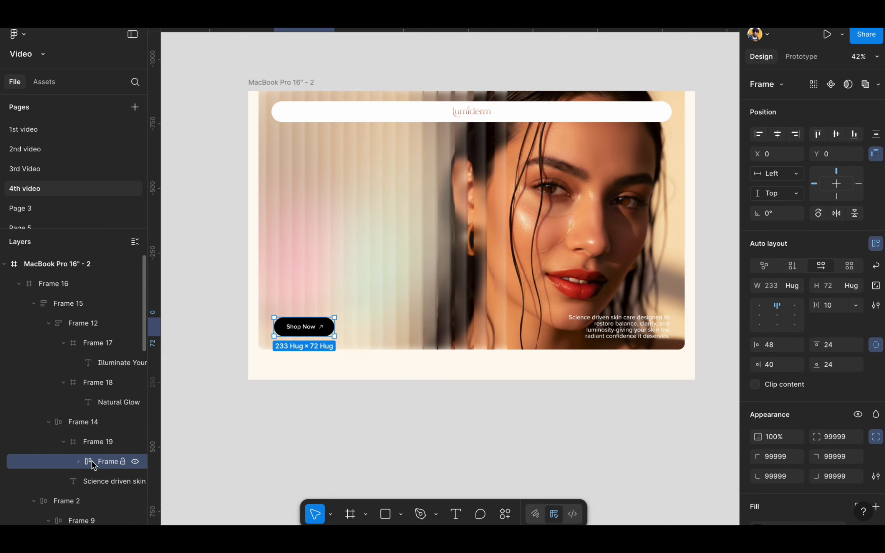
pyautogui.hotkey('shift', 'Down')
pyautogui.hotkey('shift', 'Down')
pyautogui.hotkey('shift', 'Down')
pyautogui.hotkey('shift', 'Down')
pyautogui.hotkey('shift', 'Down')
pyautogui.hotkey('shift', 'Down')
pyautogui.hotkey('shift', 'Down')
pyautogui.hotkey('shift', 'Down')
pyautogui.hotkey('shift', 'Down')
pyautogui.hotkey('shift', 'Down')
pyautogui.hotkey('shift', 'Down')
pyautogui.click(112, 442)
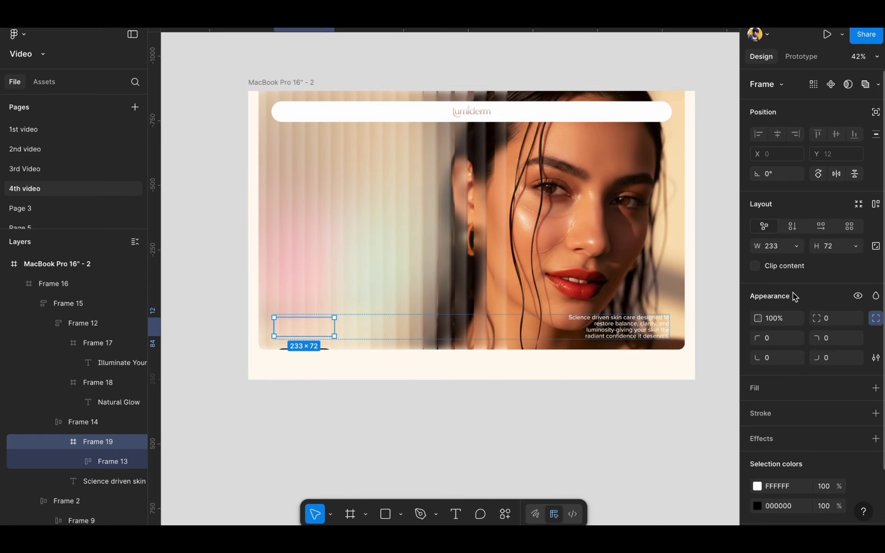
# Wrap the description text in its own clipped frame and move the text down inside it until it is out of view.
pyautogui.click(622, 327)
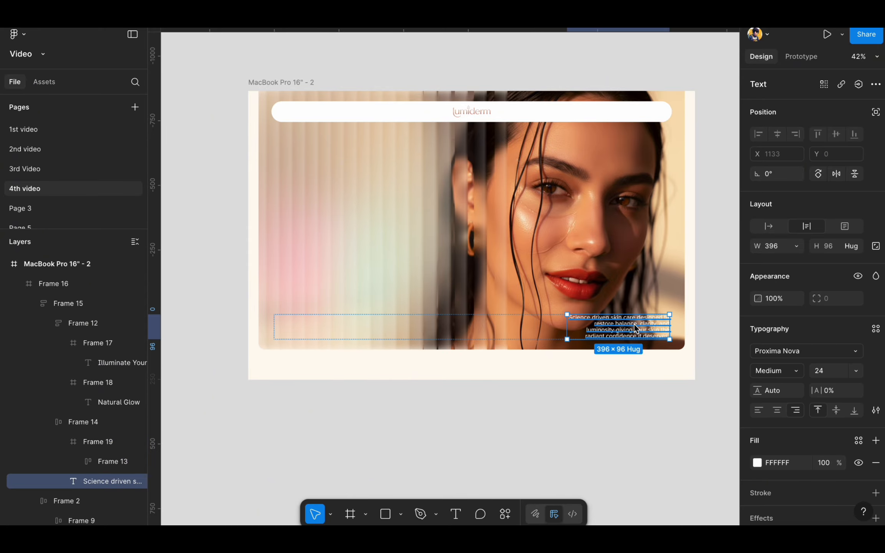
pyautogui.rightClick(638, 327)
pyautogui.click(672, 287)
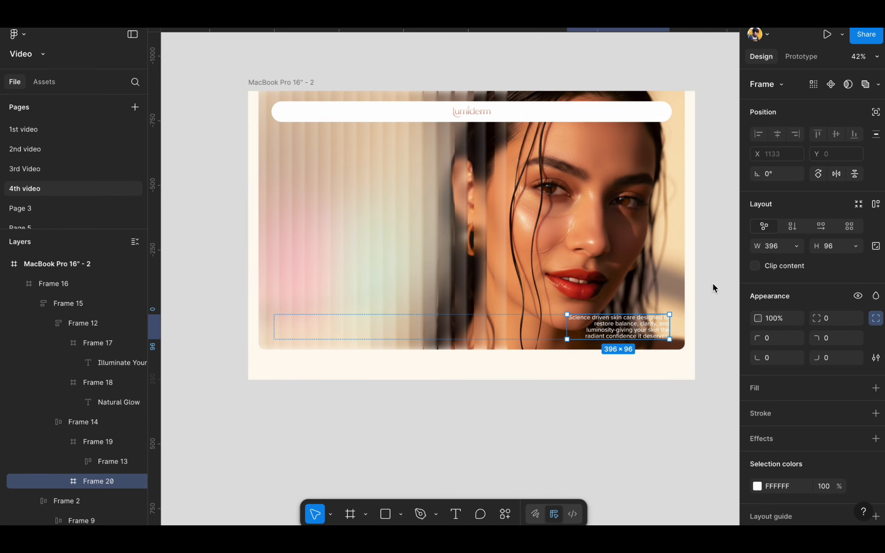
pyautogui.click(64, 481)
pyautogui.click(91, 502)
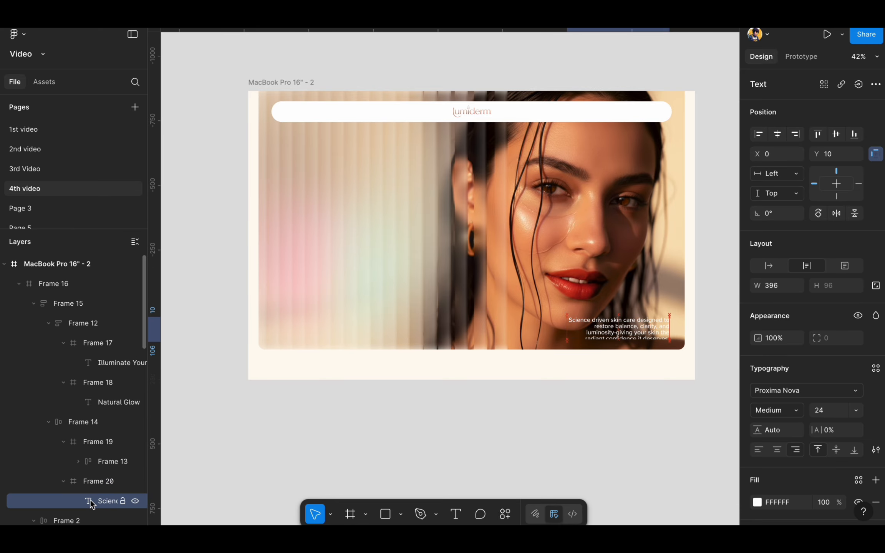
pyautogui.click(444, 386)
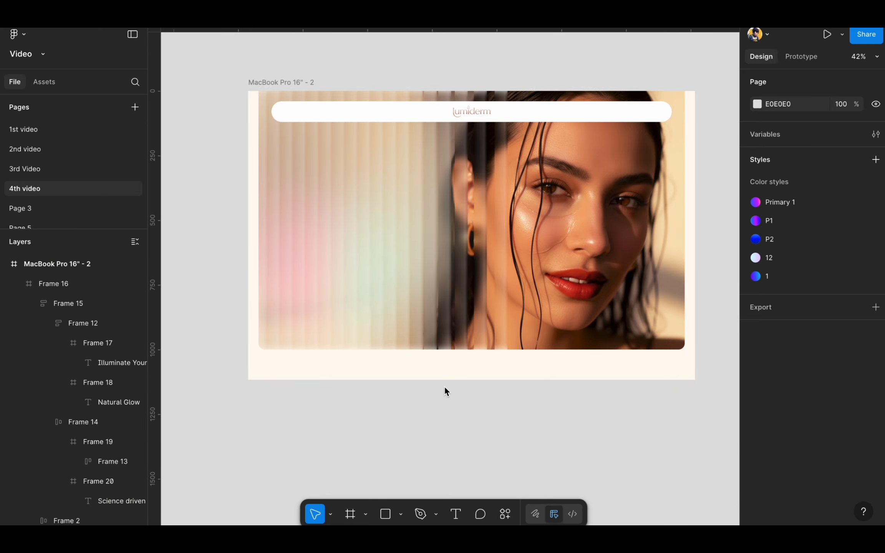
# Duplicate the MacBook Pro 16" - 2 frame below itself, and in the original set the navigation bar's width to 300 and center it horizontally.
pyautogui.scroll(-3, 419, 255)
pyautogui.click(383, 151)
pyautogui.scroll(5, 446, 181)
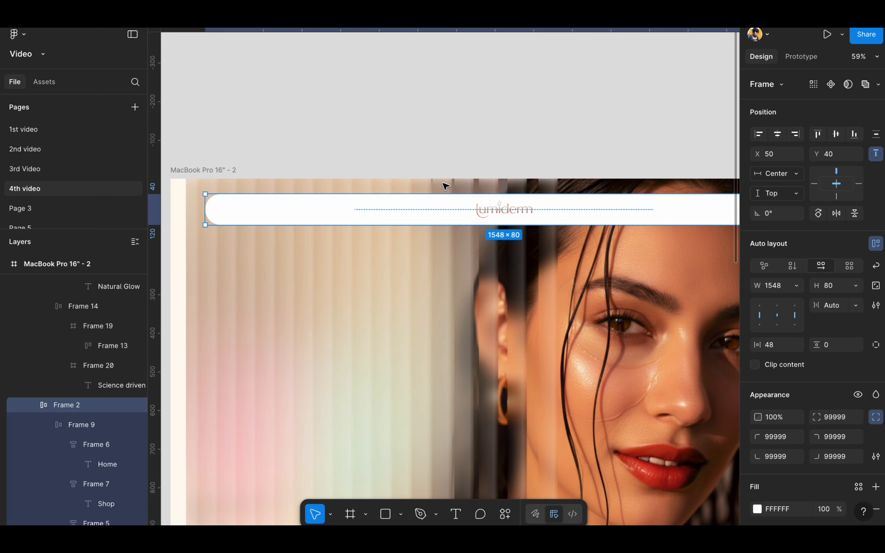
pyautogui.click(786, 290)
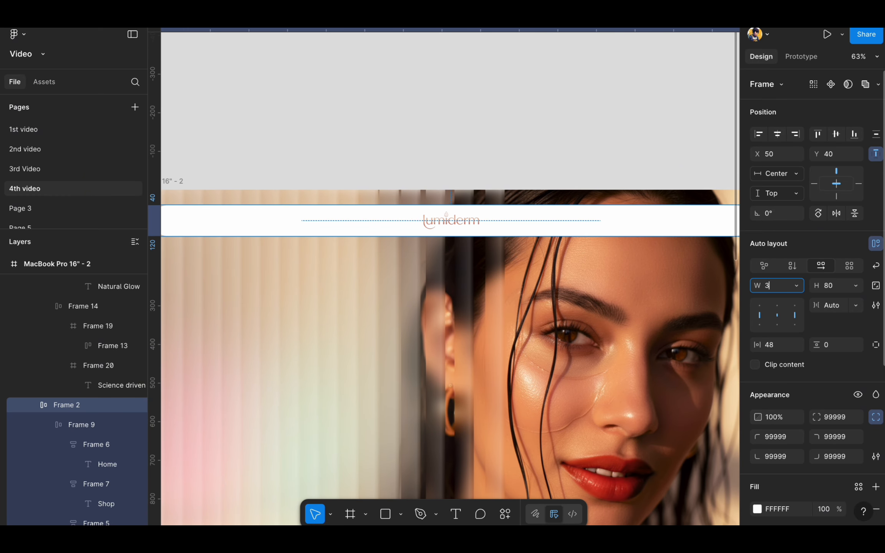
pyautogui.press('Return')
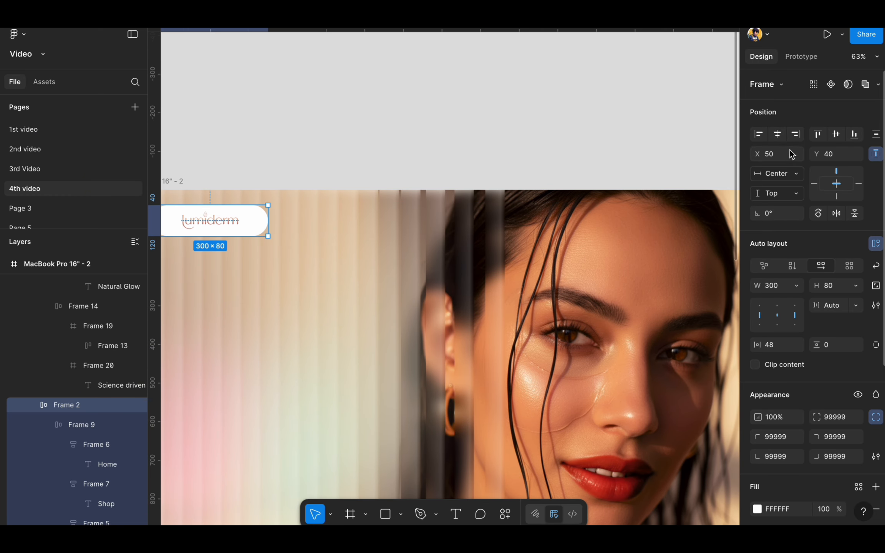
pyautogui.click(777, 134)
pyautogui.scroll(-3, 562, 248)
pyautogui.scroll(-2, 553, 307)
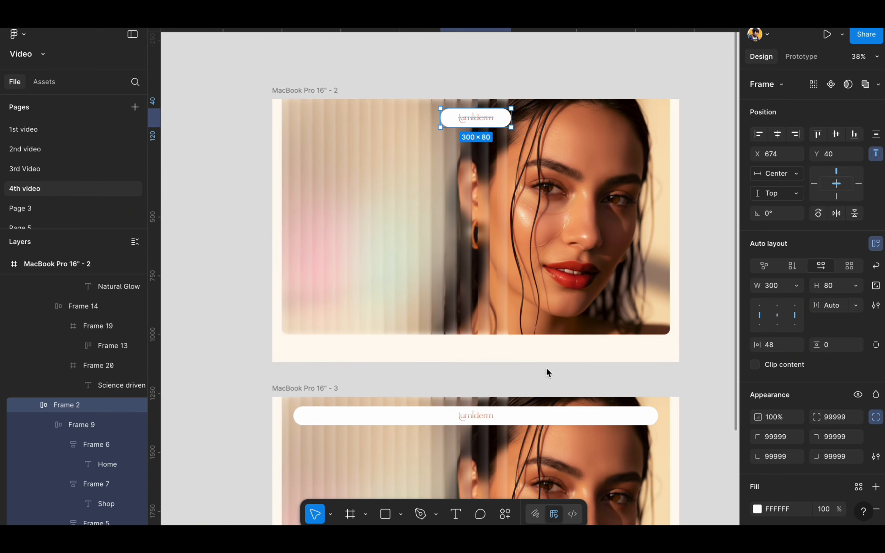
# Set the navigation bar's width to 300 in the MacBook Pro 16" - 3 frame and center it horizontally.
pyautogui.click(478, 413)
pyautogui.click(780, 290)
pyautogui.write('3')
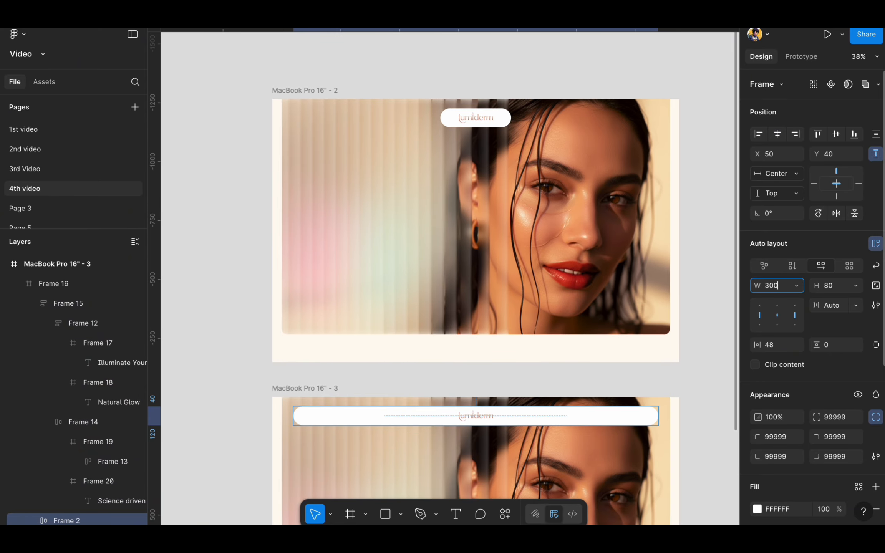
pyautogui.press('Return')
pyautogui.click(777, 133)
# Move the logo pill in the MacBook Pro 16" - 2 frame up until it is outside the frame's upper edge.
pyautogui.click(476, 122)
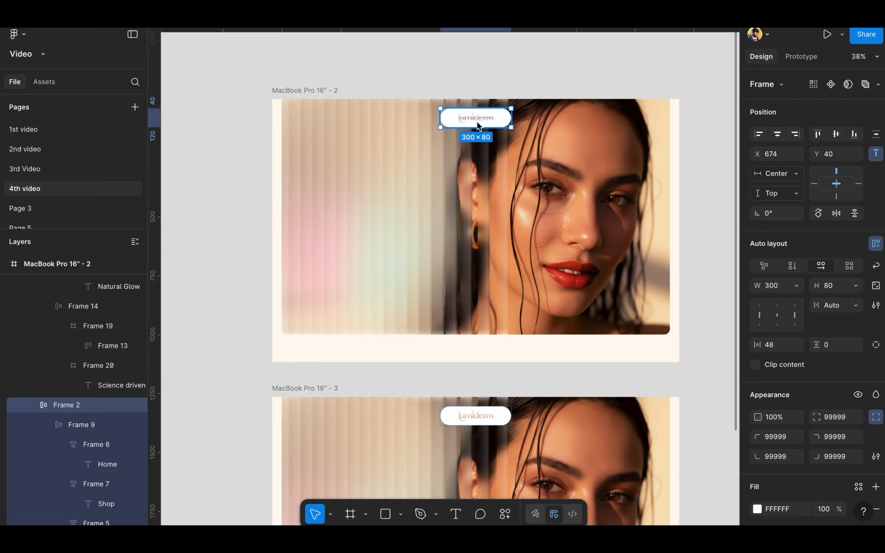
pyautogui.hotkey('shift', 'Up')
pyautogui.hotkey('shift', 'Up')
pyautogui.hotkey('shift', 'Up')
pyautogui.hotkey('shift', 'Up')
pyautogui.hotkey('shift', 'Up')
pyautogui.hotkey('shift', 'Up')
pyautogui.hotkey('shift', 'Up')
pyautogui.hotkey('shift', 'Up')
pyautogui.hotkey('shift', 'Up')
pyautogui.hotkey('shift', 'Up')
pyautogui.hotkey('shift', 'Up')
pyautogui.hotkey('shift', 'Up')
pyautogui.click(234, 254)
# Unlock Group 1 within Frame 1 of the MacBook Pro 16" - 2 frame.
pyautogui.scroll(3, 334, 285)
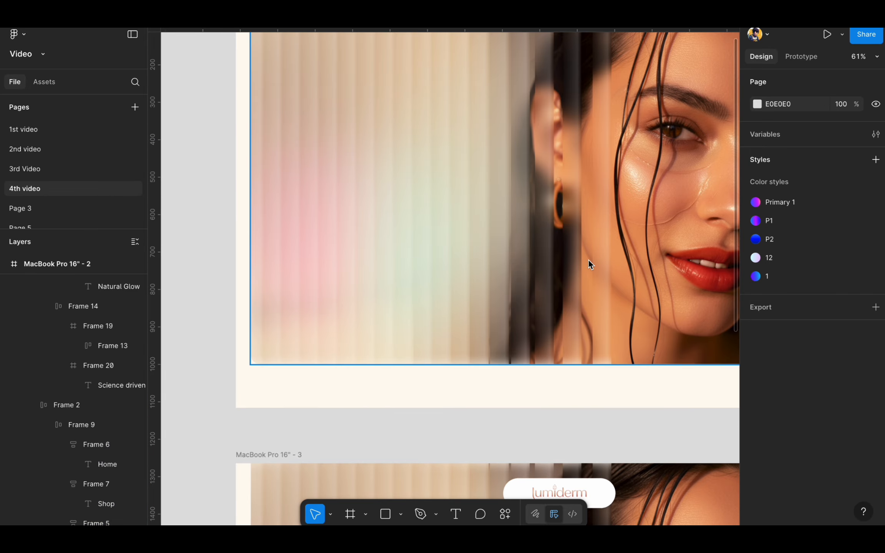
pyautogui.scroll(-5, 23, 396)
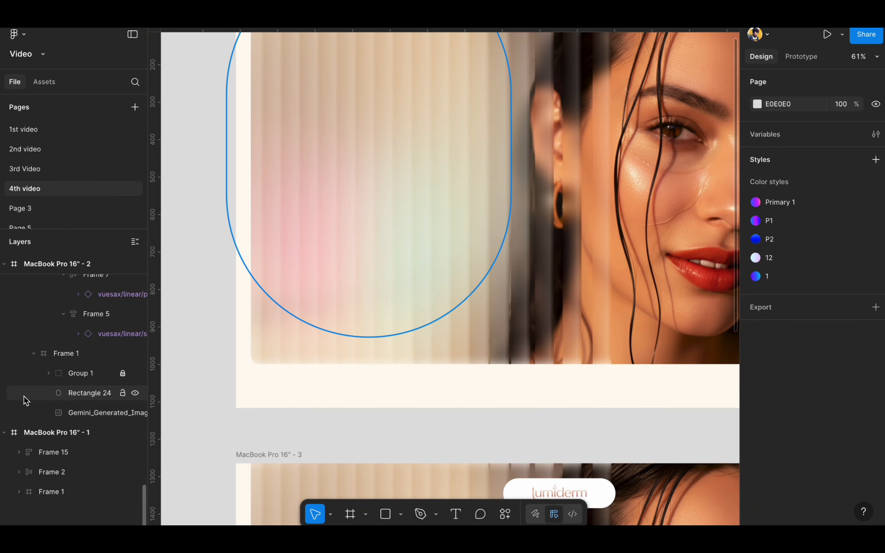
pyautogui.click(122, 374)
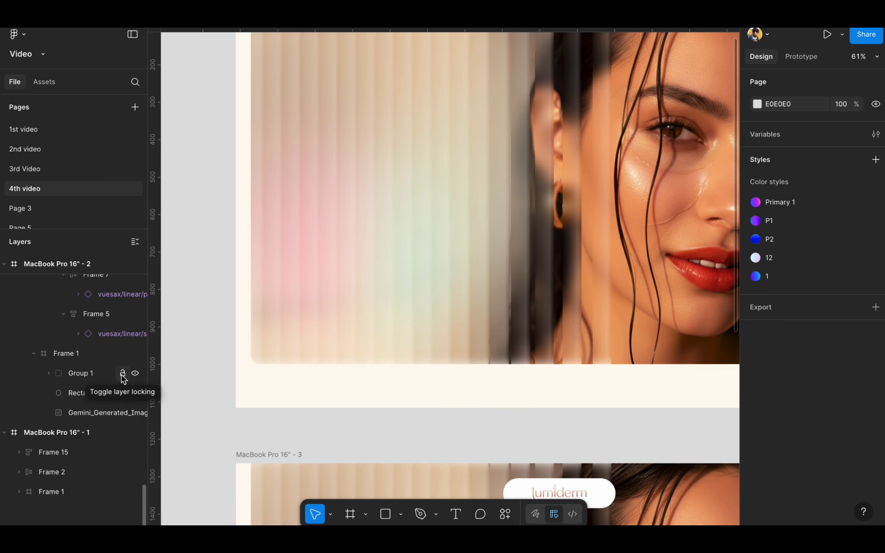
# Set the horizontal spacing between all 23 rectangles of Group 1 in the MacBook Pro 16" - 2 frame to 0.
pyautogui.click(47, 374)
pyautogui.click(85, 393)
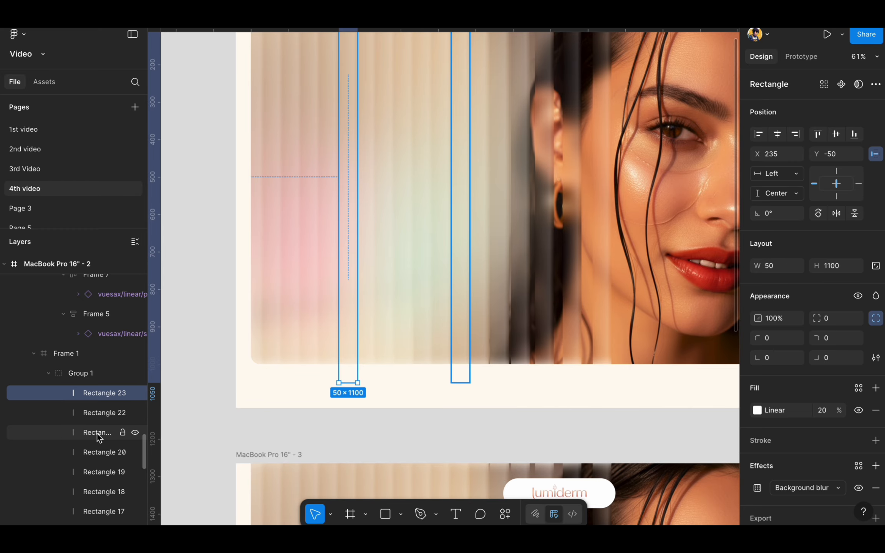
pyautogui.scroll(-10, 97, 434)
pyautogui.scroll(1, 97, 419)
pyautogui.keyDown('shift'); pyautogui.click(99, 400); pyautogui.keyUp('shift')
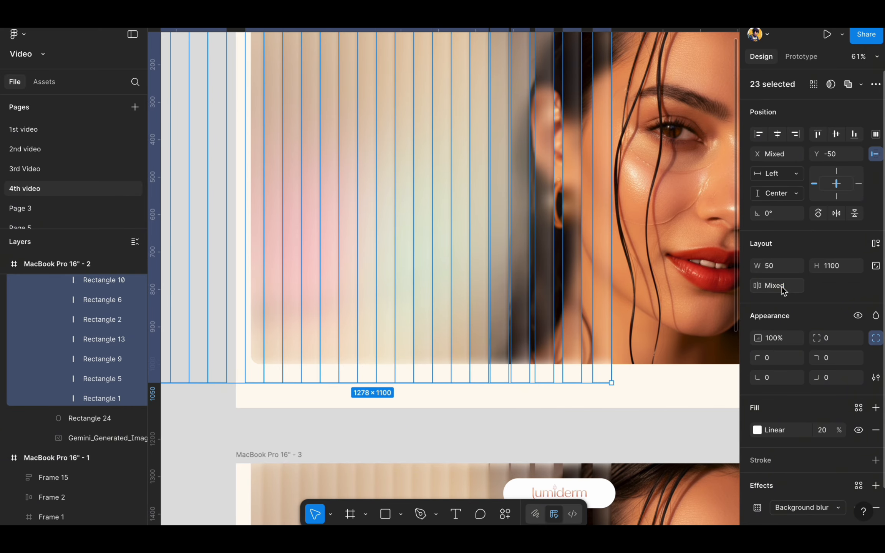
pyautogui.press('Return')
pyautogui.scroll(-5, 665, 317)
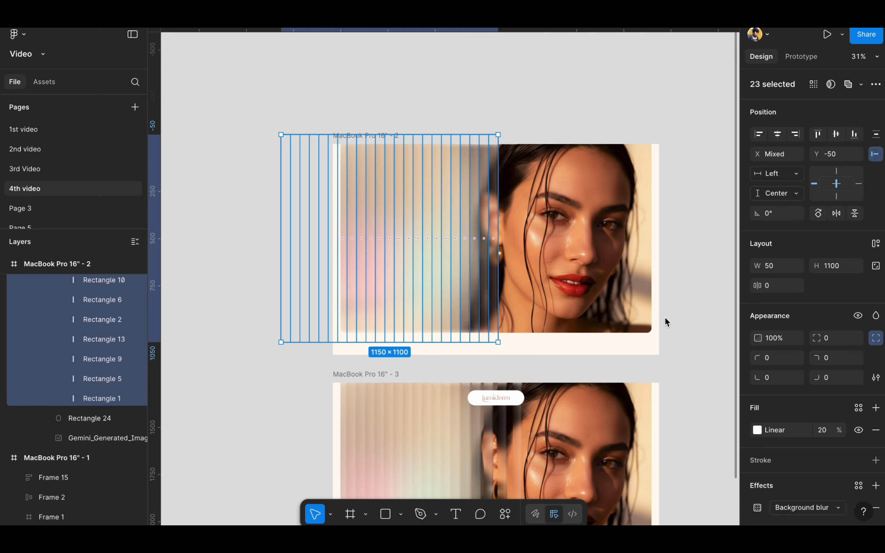
pyautogui.click(647, 347)
# Locate Group 1 within Frame 1 of the MacBook Pro 16" - 3 frame and expand it to list its rectangles.
pyautogui.scroll(-5, 647, 347)
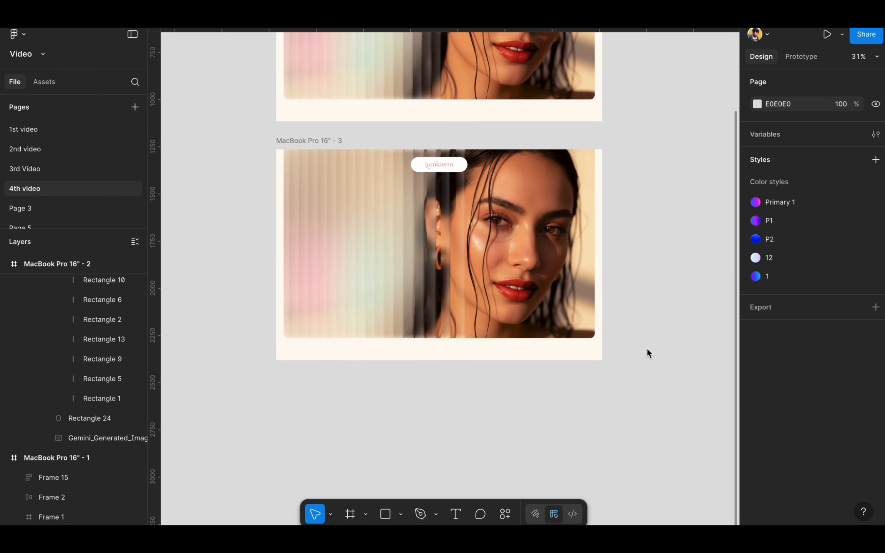
pyautogui.click(402, 246)
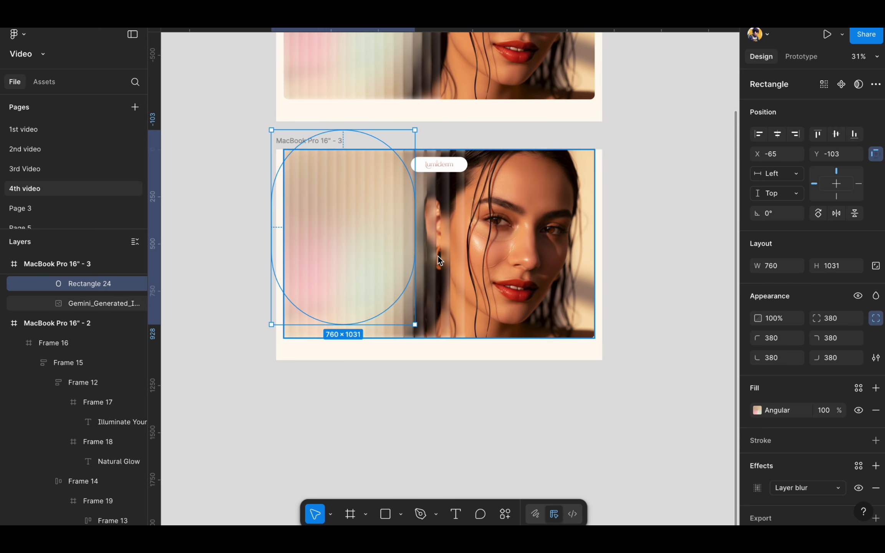
pyautogui.click(438, 256)
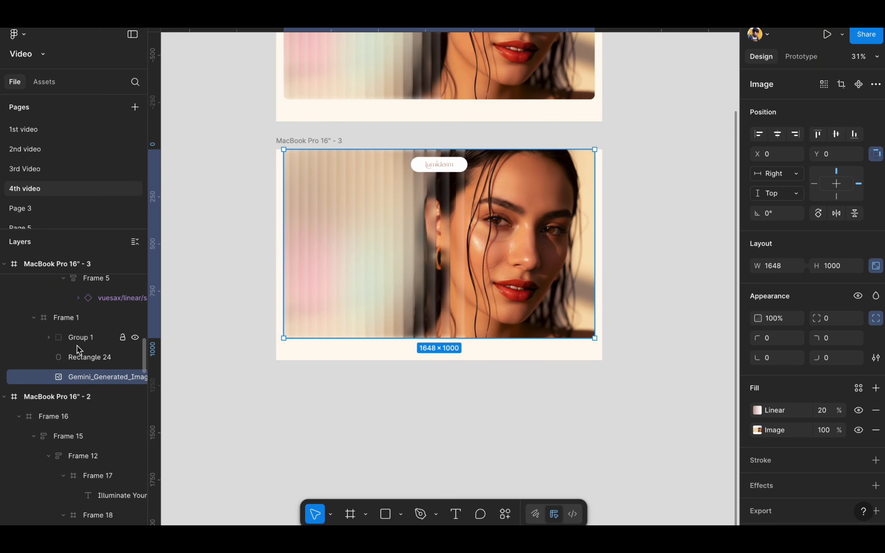
pyautogui.click(48, 338)
pyautogui.click(94, 359)
pyautogui.click(465, 388)
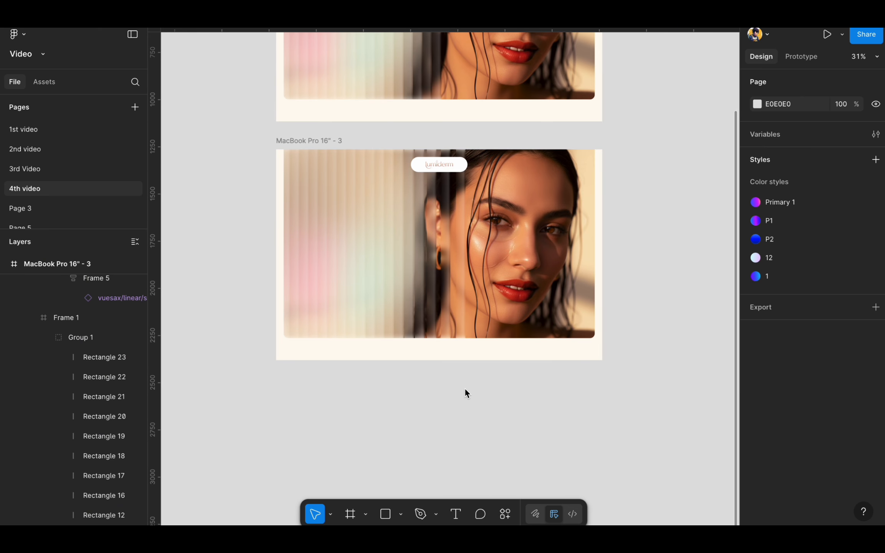
# Duplicate the MacBook Pro 16" - 3 frame directly below itself.
pyautogui.scroll(-5, 465, 388)
pyautogui.click(385, 252)
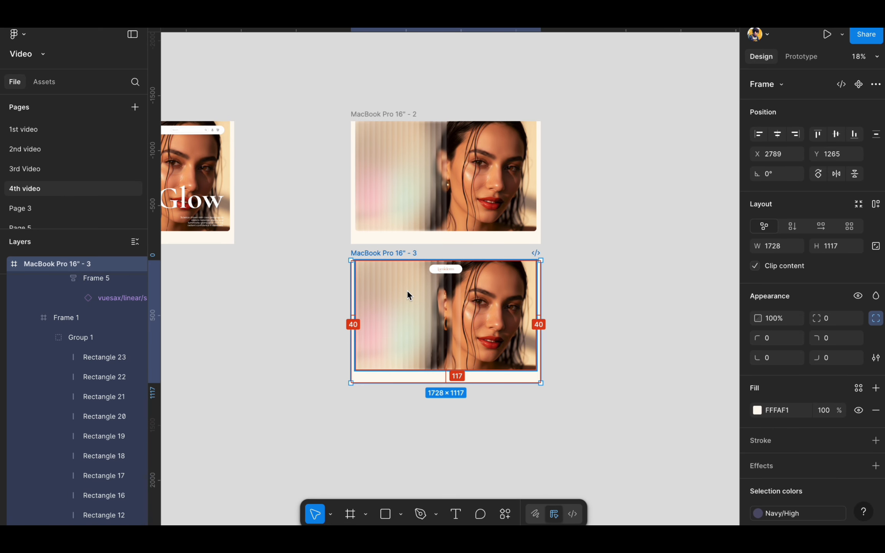
pyautogui.moveTo(406, 290); pyautogui.dragTo(419, 431)
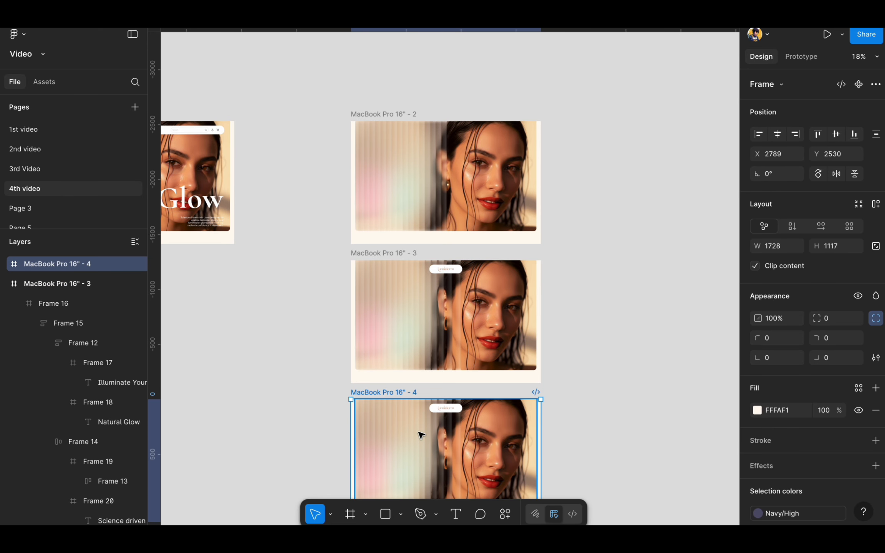
# Set the horizontal spacing between all 23 rectangles of Group 1 in the MacBook Pro 16" - 3 frame to 0.
pyautogui.scroll(-2, 452, 320)
pyautogui.doubleClick(414, 271)
pyautogui.keyDown('super'); pyautogui.click(446, 238); pyautogui.keyUp('super')
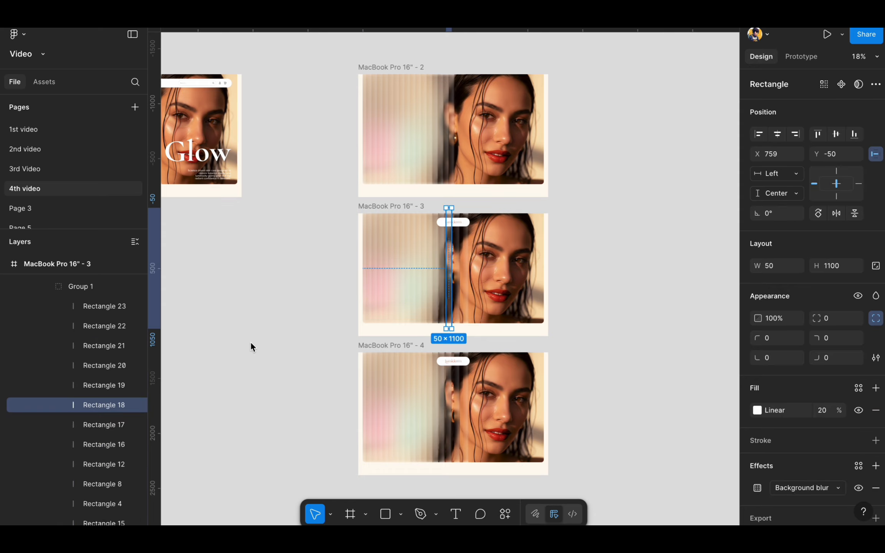
pyautogui.click(88, 301)
pyautogui.scroll(-8, 91, 405)
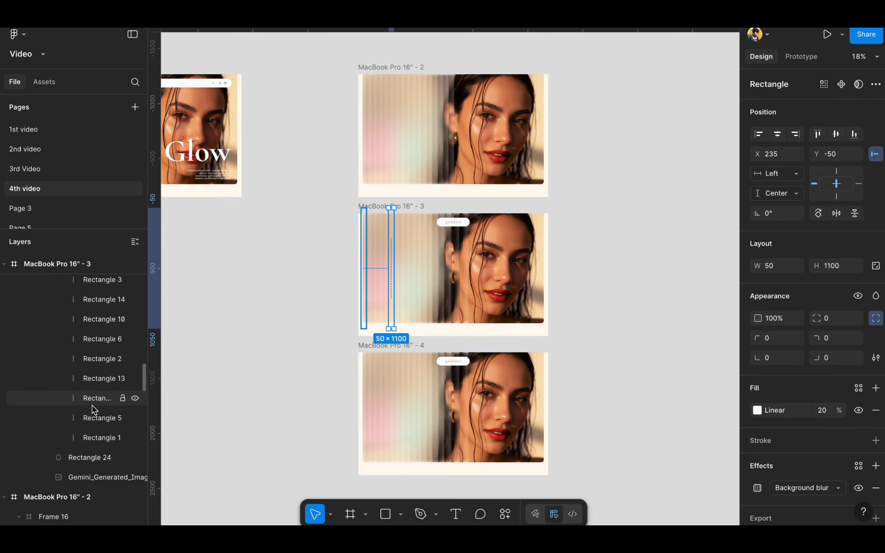
pyautogui.keyDown('shift'); pyautogui.click(86, 450); pyautogui.keyUp('shift')
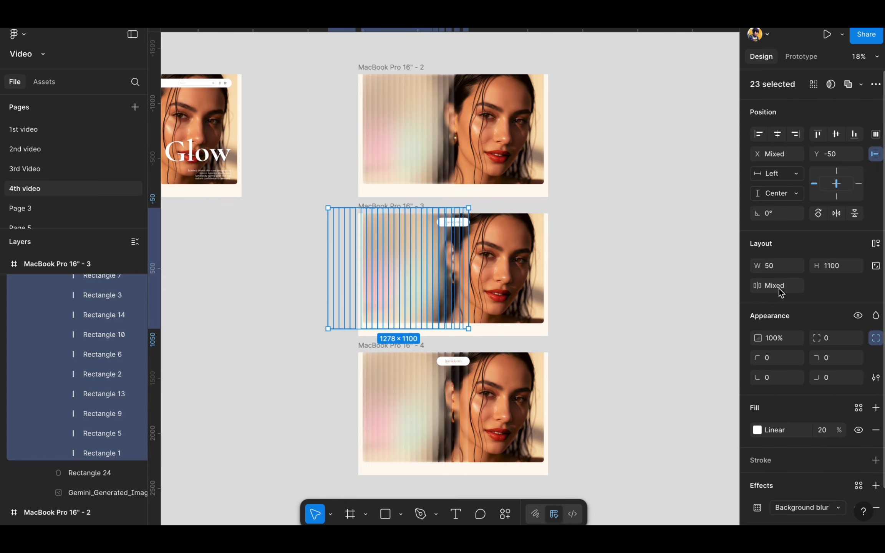
pyautogui.write('0')
pyautogui.press('Return')
pyautogui.click(637, 381)
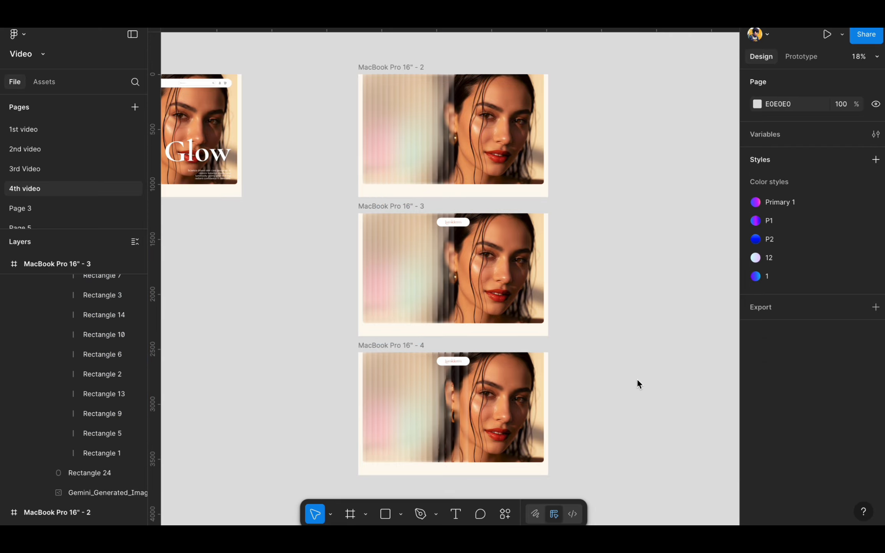
# Set the navigation bar's width to 1548 in the MacBook Pro 16" - 4 frame and center it horizontally.
pyautogui.scroll(-2, 503, 393)
pyautogui.scroll(5, 496, 381)
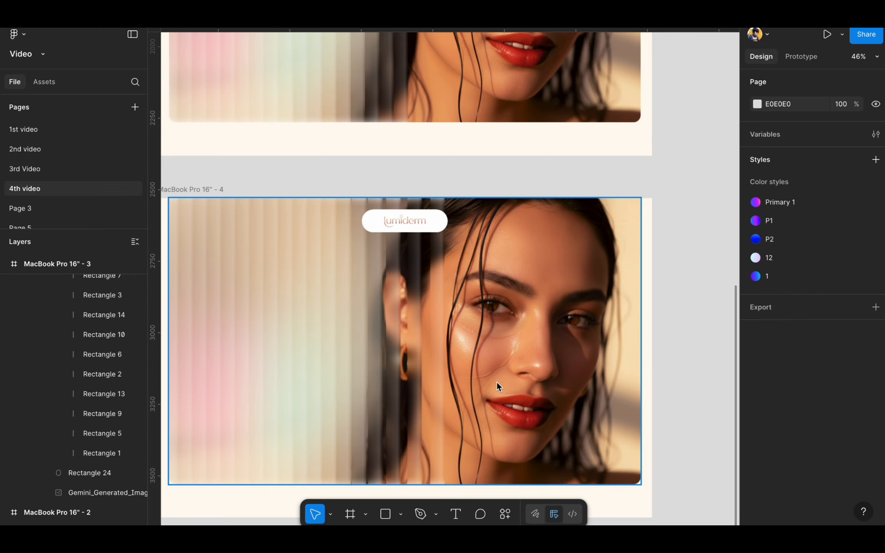
pyautogui.click(421, 224)
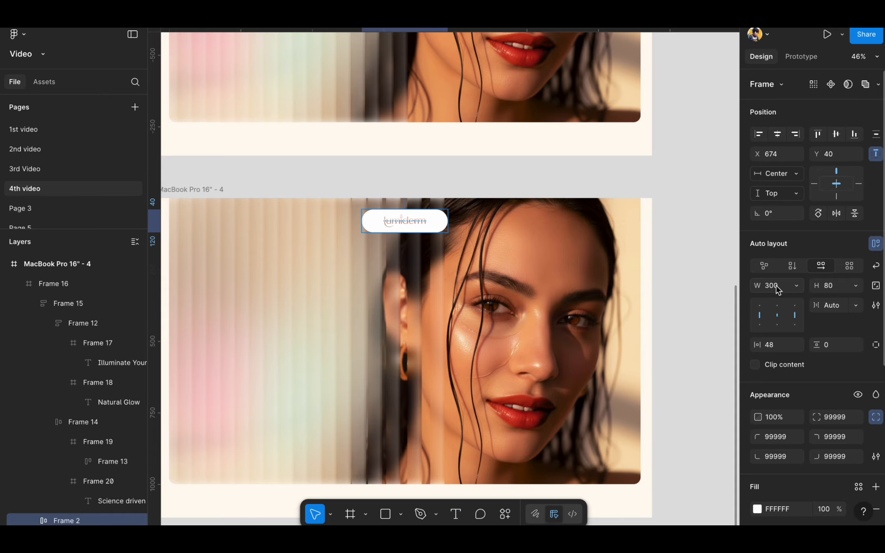
pyautogui.press('Return')
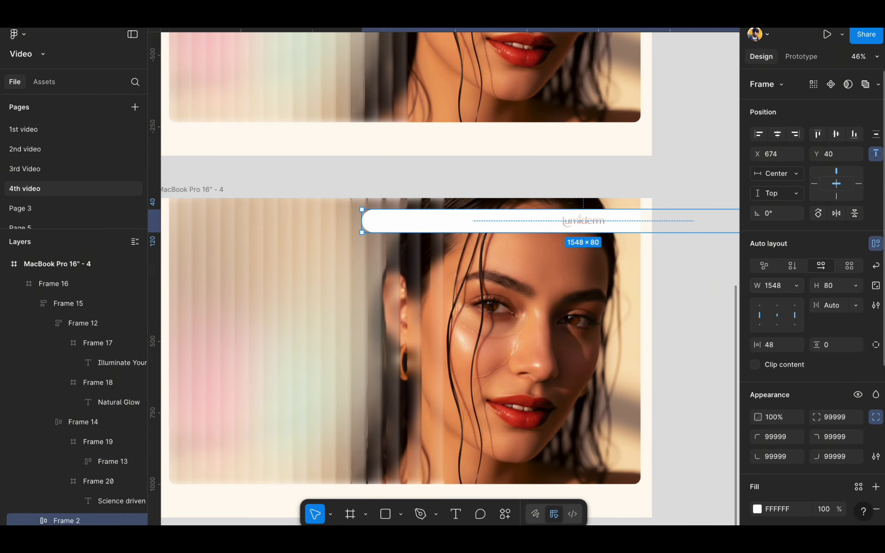
pyautogui.click(777, 134)
pyautogui.press('Escape')
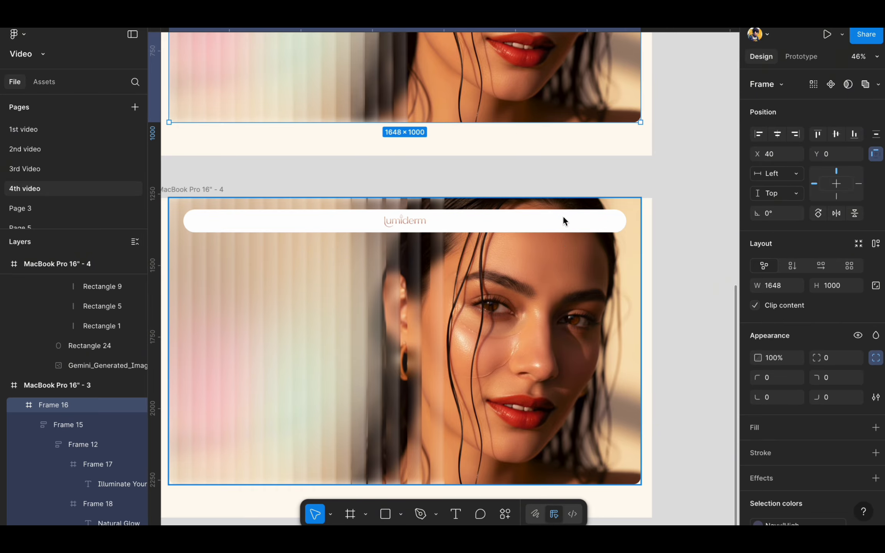
pyautogui.click(572, 370)
pyautogui.scroll(-3, 582, 400)
pyautogui.click(664, 383)
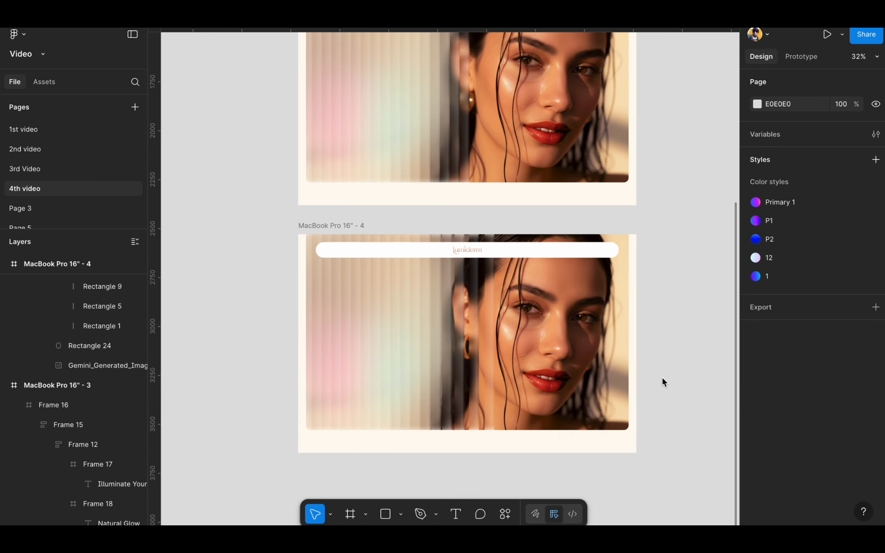
# Duplicate the MacBook Pro 16" - 4 frame directly below itself.
pyautogui.click(317, 225)
pyautogui.moveTo(490, 352); pyautogui.dragTo(512, 380)
pyautogui.scroll(-3, 514, 370)
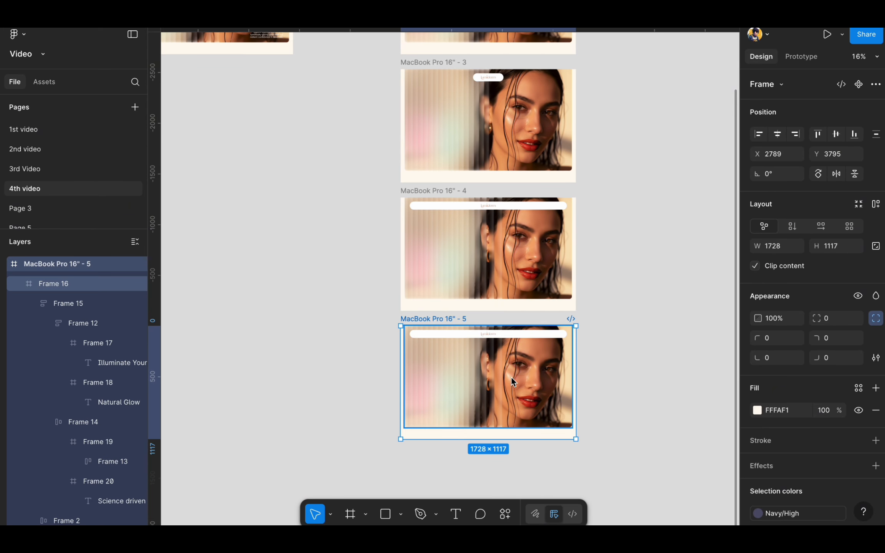
# Set the opacity of the menu links group and the search and icons group to 100% in the MacBook Pro 16" - 5 navigation bar.
pyautogui.scroll(5, 459, 342)
pyautogui.doubleClick(419, 321)
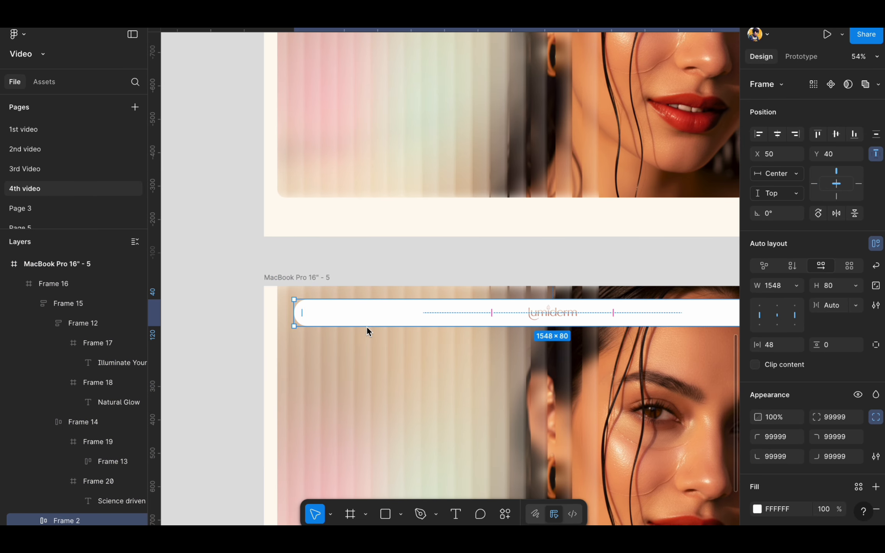
pyautogui.hscroll(3, 231, 284)
pyautogui.doubleClick(230, 284)
pyautogui.press('0')
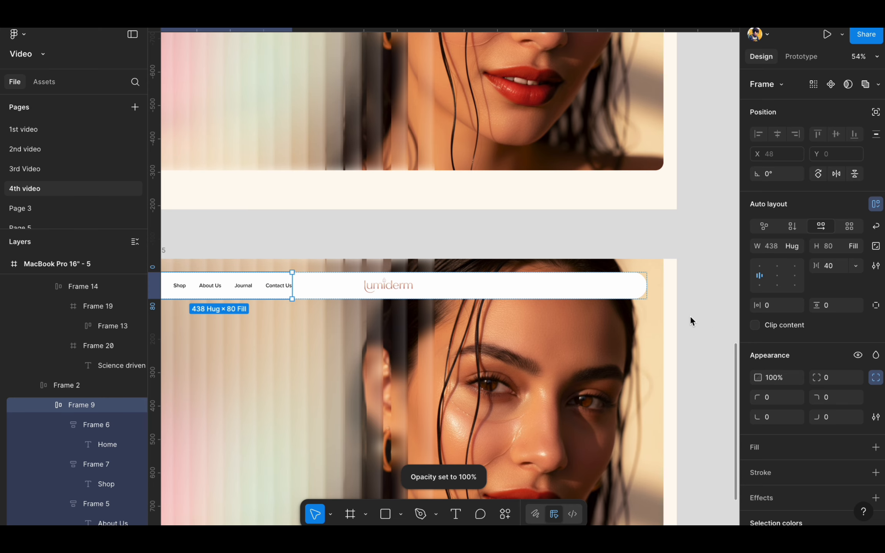
pyautogui.click(582, 291)
pyautogui.press('0')
pyautogui.scroll(-3, 623, 376)
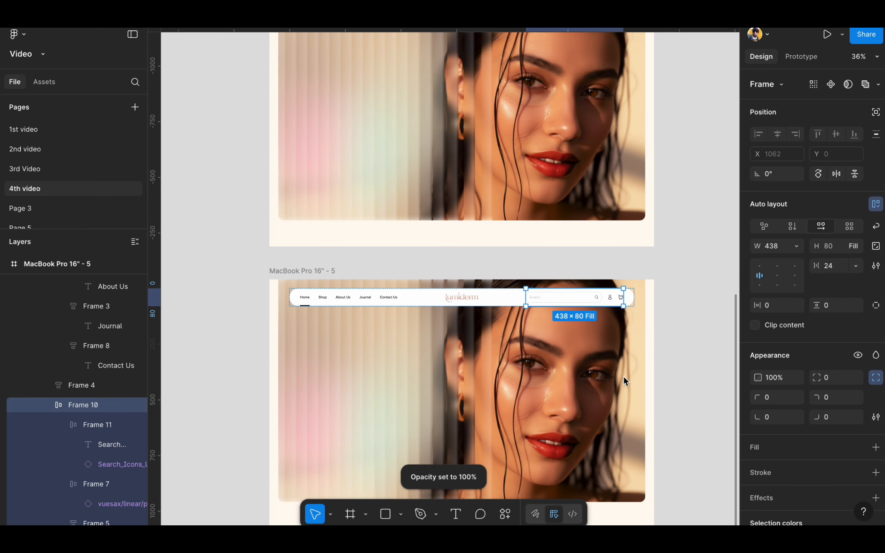
pyautogui.scroll(-2, 645, 361)
pyautogui.click(667, 349)
# Shift the portrait image in the MacBook Pro 16" - 5 frame right to an X position of 40.
pyautogui.click(547, 361)
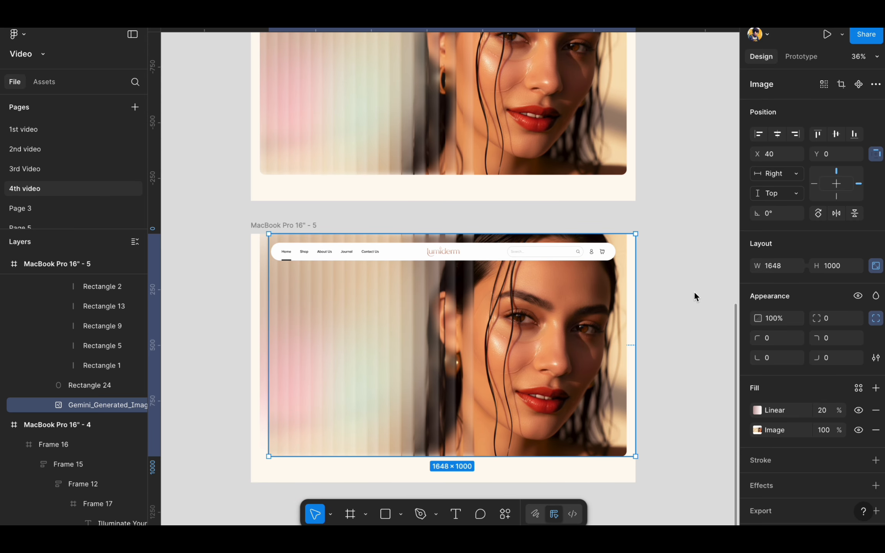
pyautogui.click(683, 400)
pyautogui.scroll(-2, 682, 400)
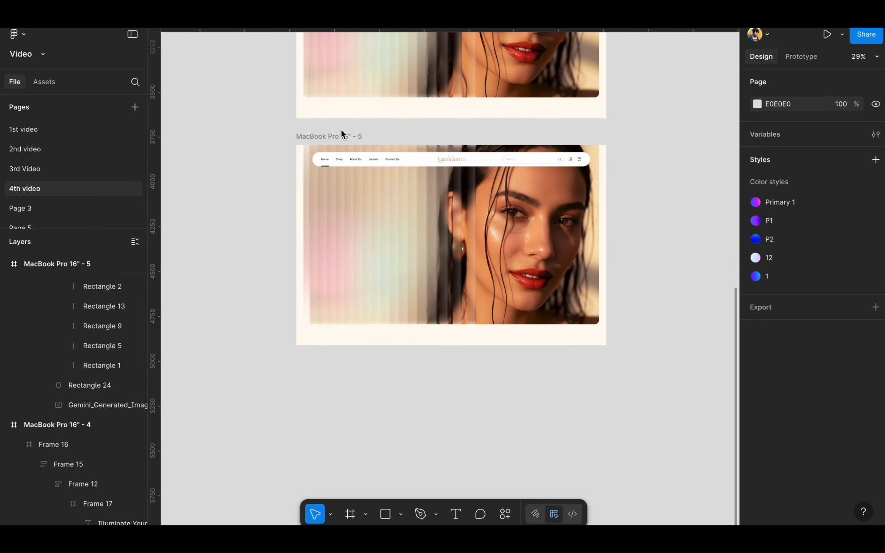
# Duplicate the MacBook Pro 16" - 5 frame below itself, and lock and collapse Group 1 in the copy.
pyautogui.click(339, 138)
pyautogui.moveTo(427, 218); pyautogui.dragTo(458, 444)
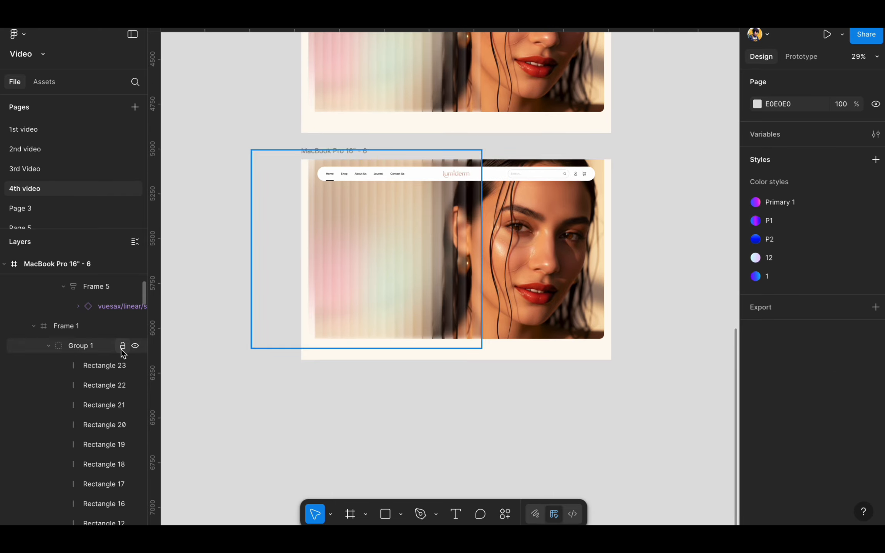
pyautogui.click(122, 347)
pyautogui.click(49, 346)
pyautogui.scroll(5, 95, 345)
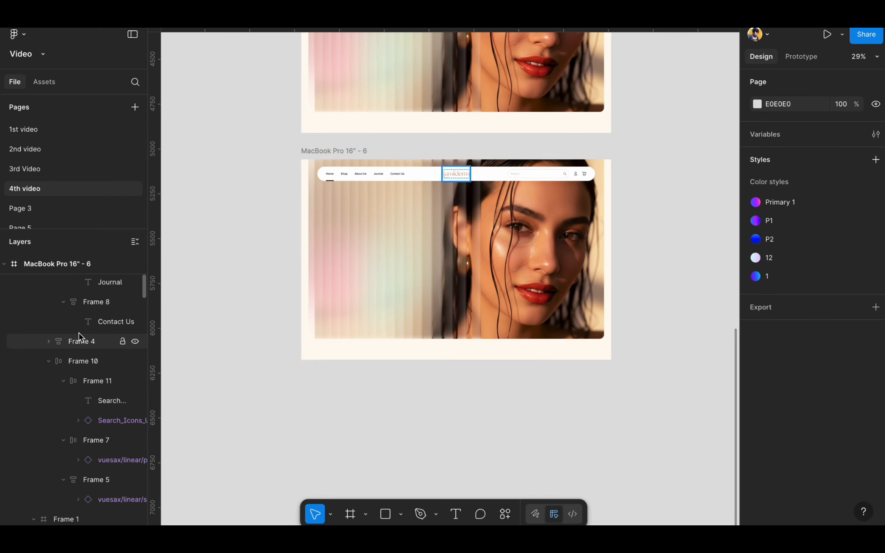
# Center the "Illuminate Your" and "Natural Glow" texts vertically within their frames in the MacBook Pro 16" - 6 frame.
pyautogui.doubleClick(540, 295)
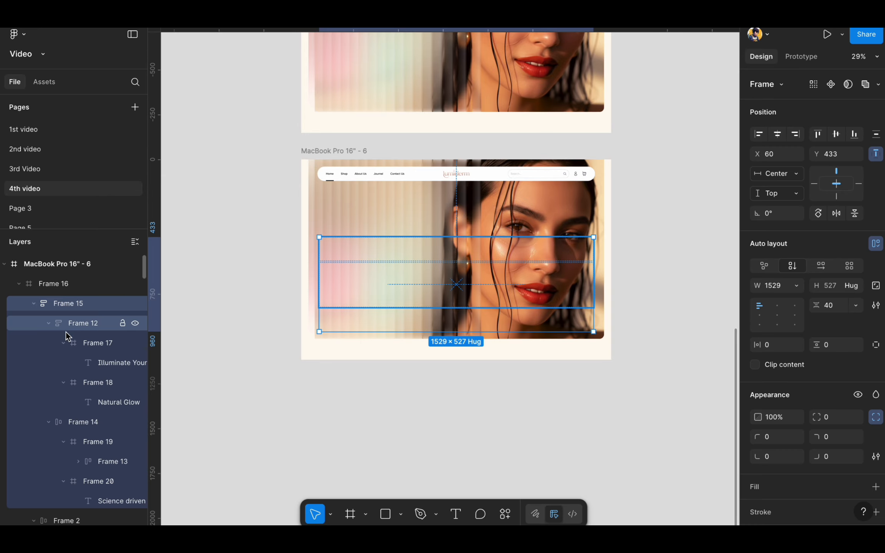
pyautogui.click(95, 362)
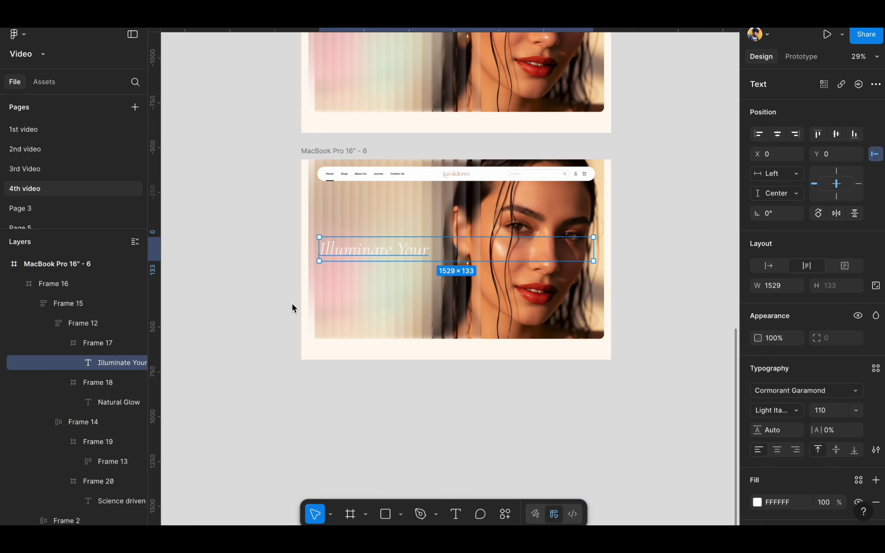
pyautogui.click(100, 403)
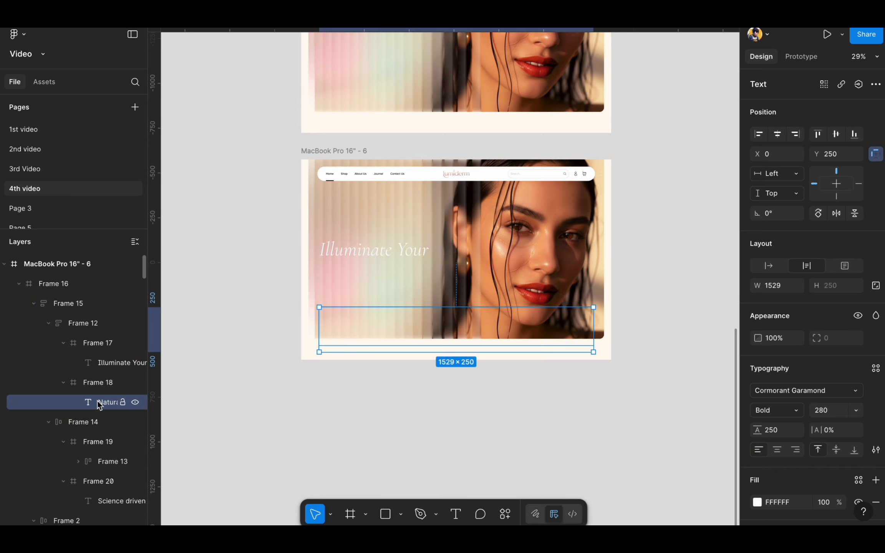
pyautogui.click(837, 134)
# Duplicate the MacBook Pro 16" - 6 frame directly below itself.
pyautogui.click(501, 308)
pyautogui.moveTo(513, 245); pyautogui.dragTo(530, 468)
pyautogui.scroll(-10, 588, 403)
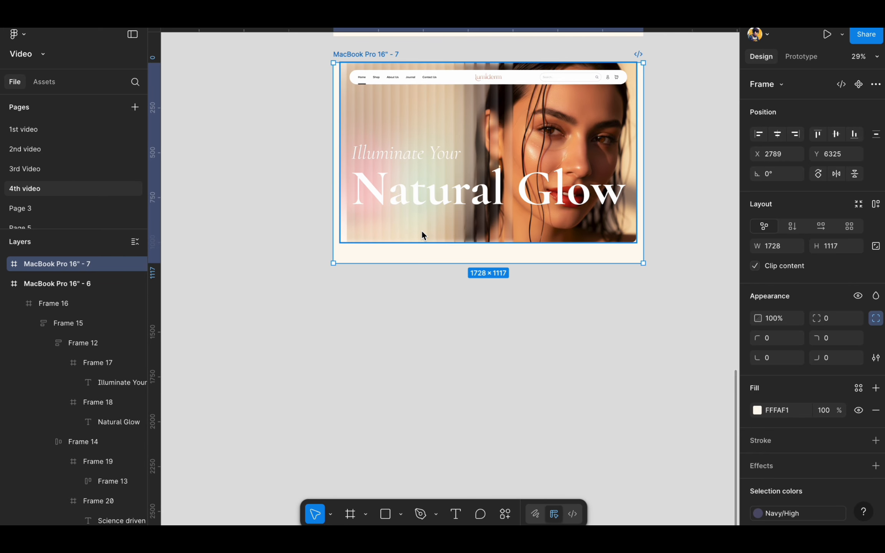
# Center the Shop Now button and the "Science driven" description vertically within their frames in the MacBook Pro 16" - 7 frame.
pyautogui.click(421, 235)
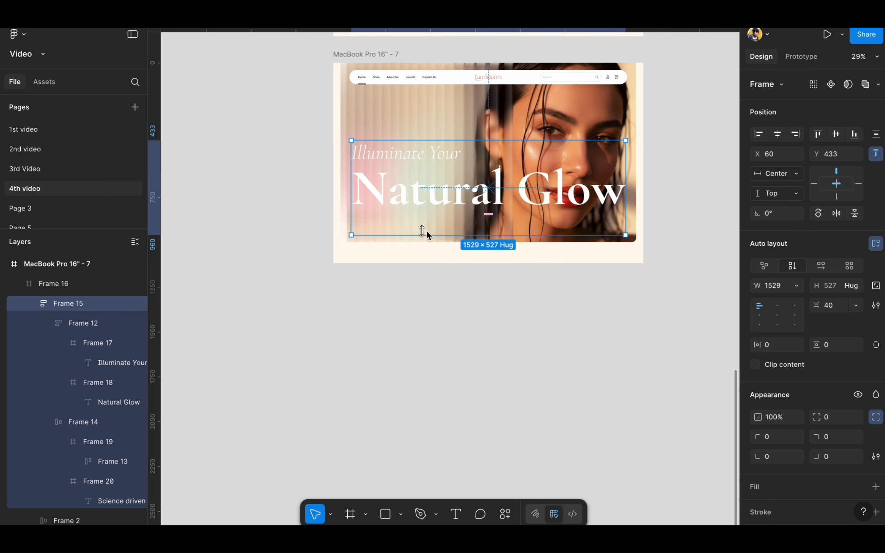
pyautogui.click(97, 465)
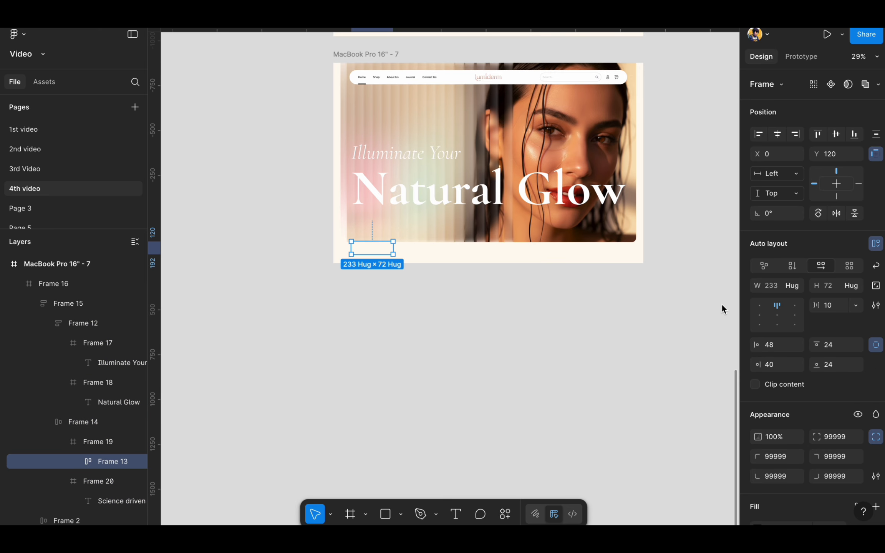
pyautogui.click(838, 134)
pyautogui.click(107, 500)
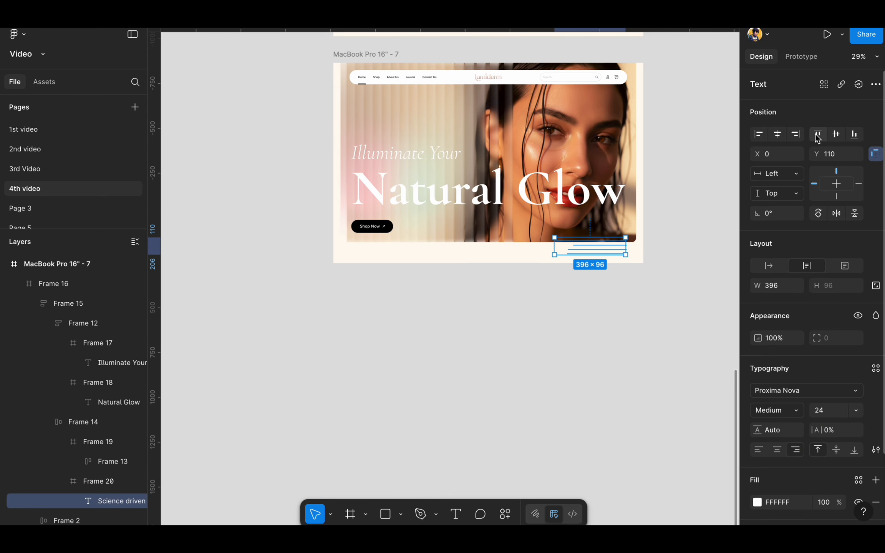
pyautogui.click(836, 134)
pyautogui.click(543, 353)
pyautogui.scroll(3, 543, 354)
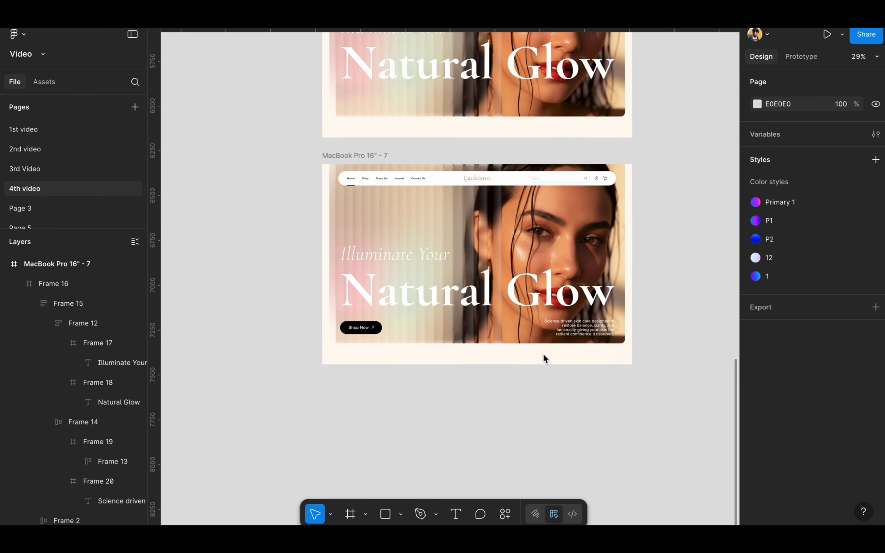
pyautogui.scroll(-10, 543, 355)
pyautogui.hscroll(-3, 609, 264)
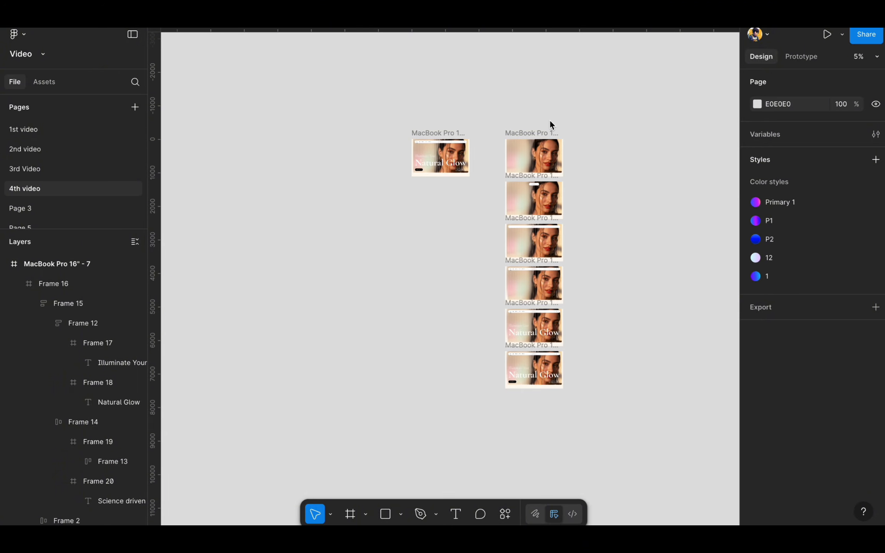
# Combine the six stacked MacBook Pro frames into one component set.
pyautogui.moveTo(500, 114); pyautogui.dragTo(586, 435)
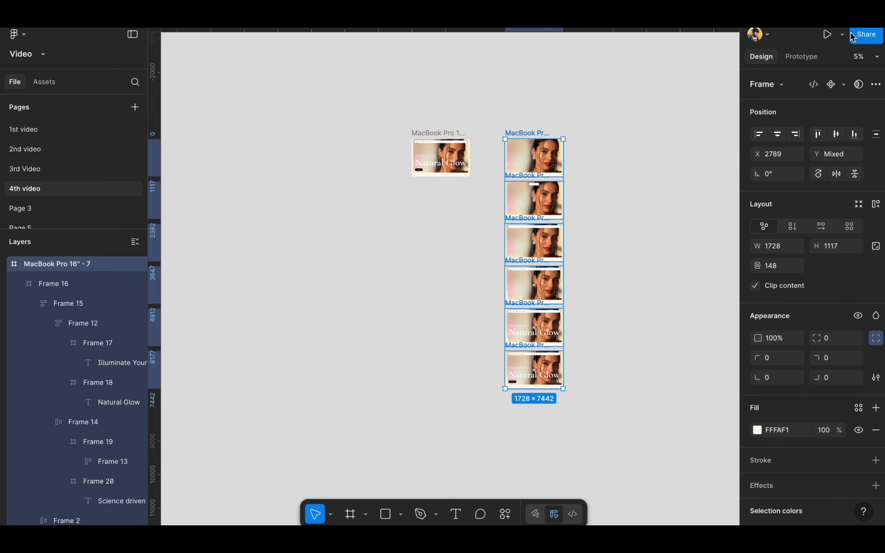
pyautogui.click(844, 84)
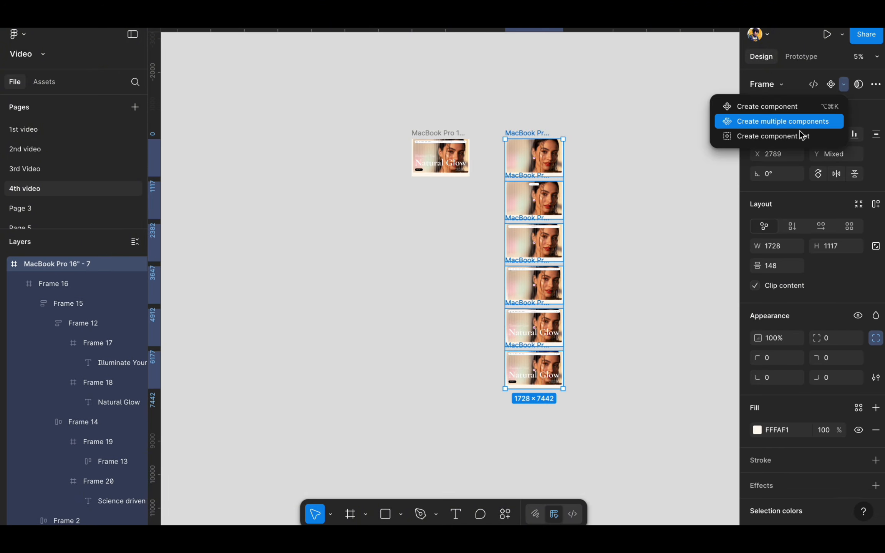
pyautogui.click(788, 139)
# Link the MacBook Pro 16" - 2 variant to the variant below it with an After delay trigger of 800 ms.
pyautogui.scroll(10, 531, 141)
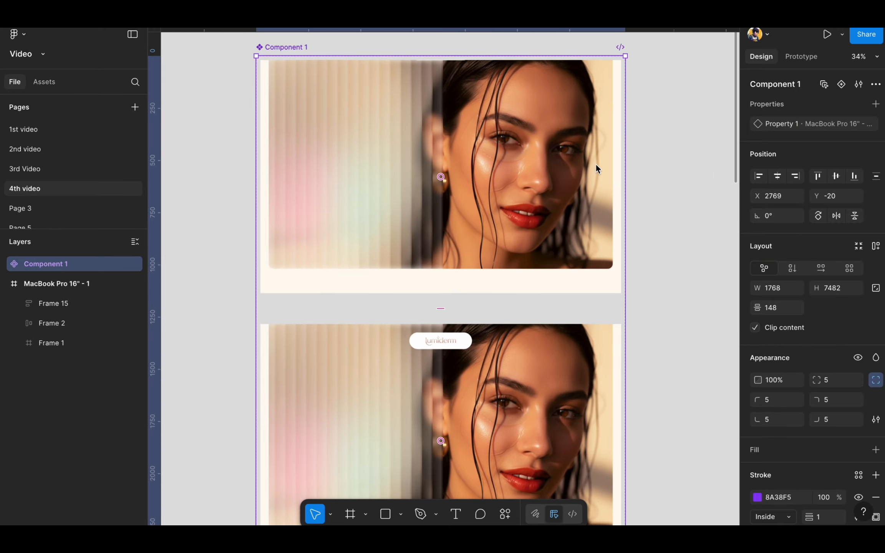
pyautogui.scroll(-2, 595, 164)
pyautogui.click(801, 57)
pyautogui.click(510, 160)
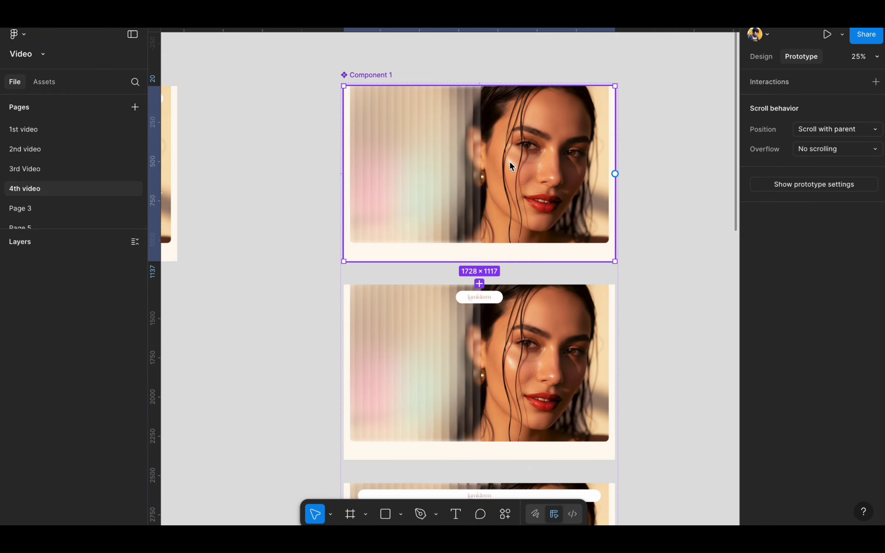
pyautogui.moveTo(615, 173); pyautogui.dragTo(424, 361)
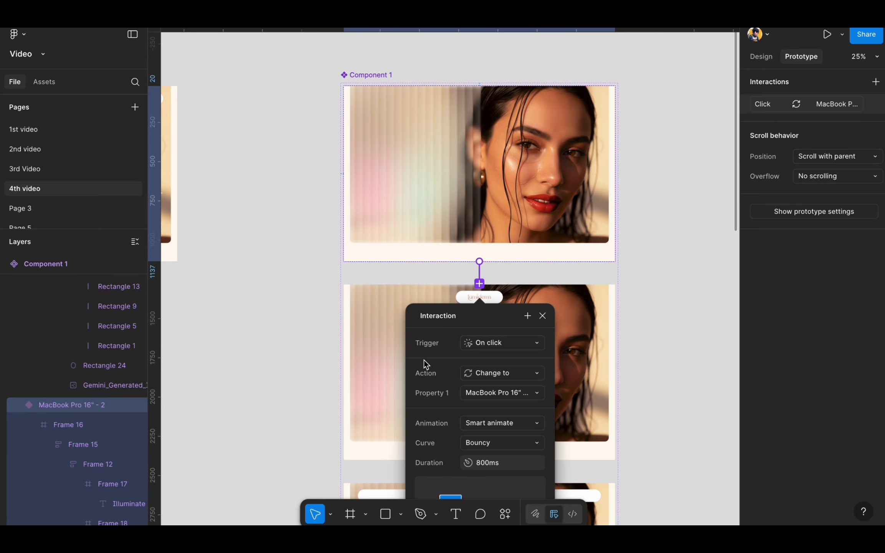
pyautogui.click(501, 345)
pyautogui.click(504, 495)
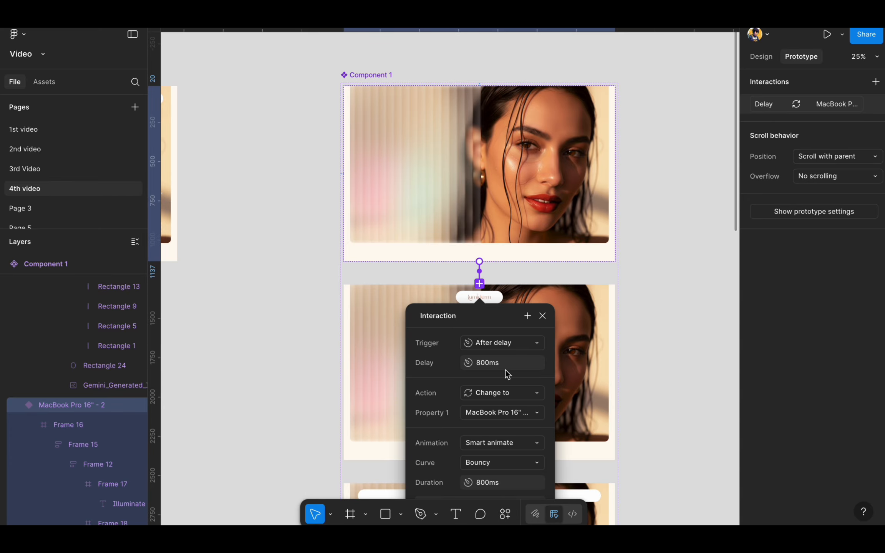
# Set the first variant's Smart animate transition to an Ease out curve with a 500 ms duration.
pyautogui.click(500, 460)
pyautogui.click(500, 331)
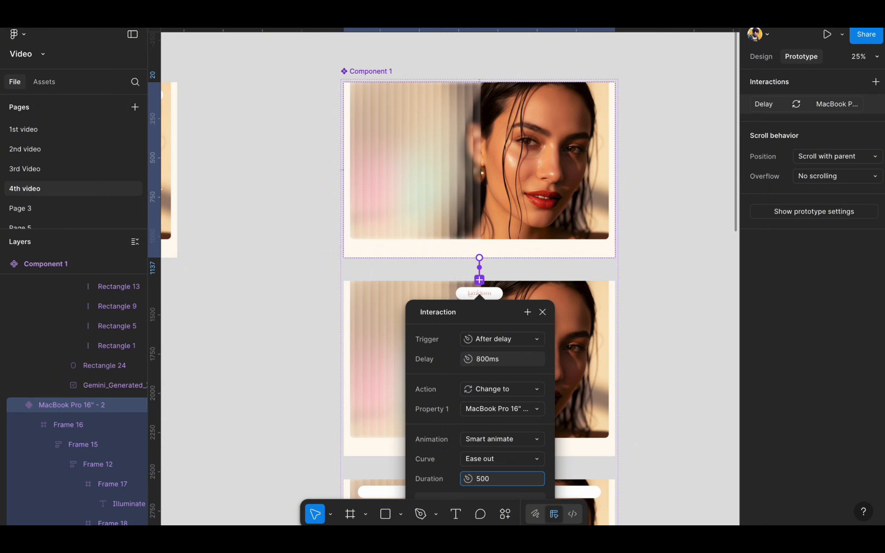
pyautogui.click(686, 312)
# Link the MacBook Pro 16" - 3 variant to the variant below it with an After delay trigger of 1 ms.
pyautogui.scroll(-3, 686, 311)
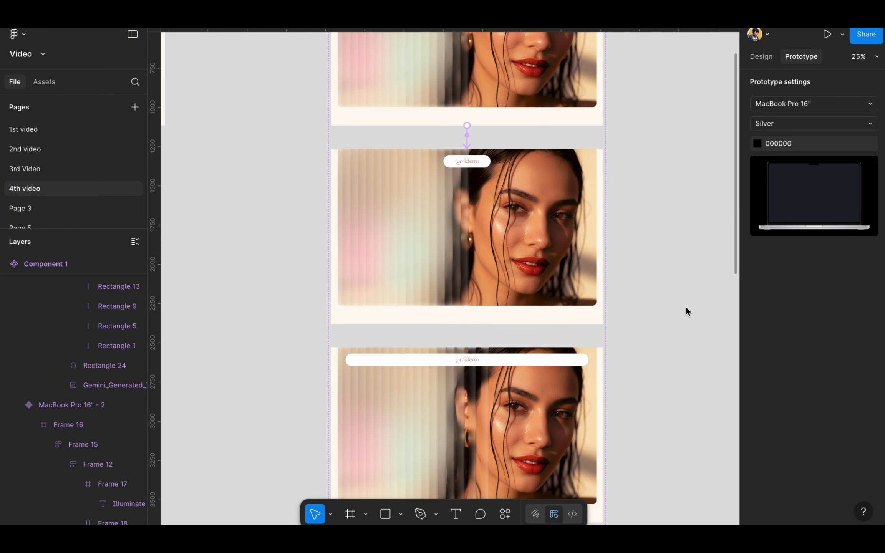
pyautogui.click(525, 238)
pyautogui.moveTo(603, 236); pyautogui.dragTo(460, 448)
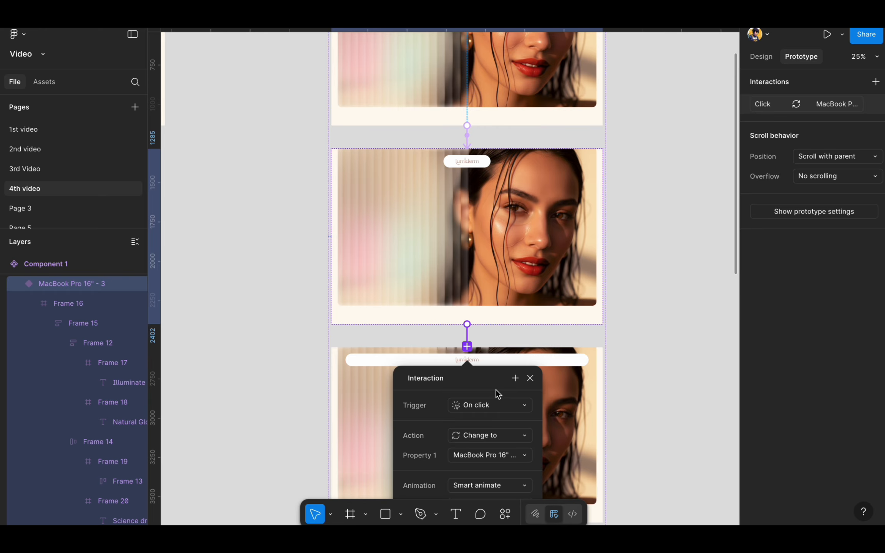
pyautogui.scroll(-5, 496, 389)
pyautogui.click(470, 223)
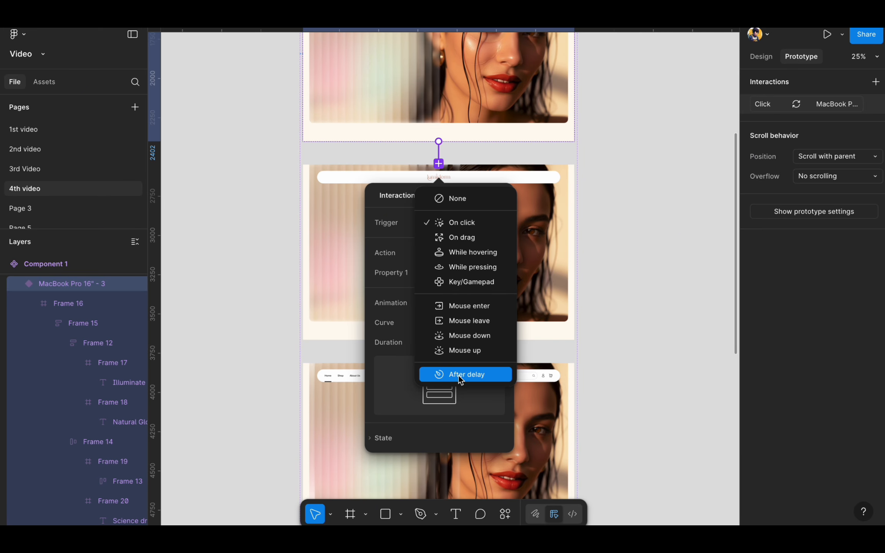
pyautogui.click(470, 373)
pyautogui.click(464, 245)
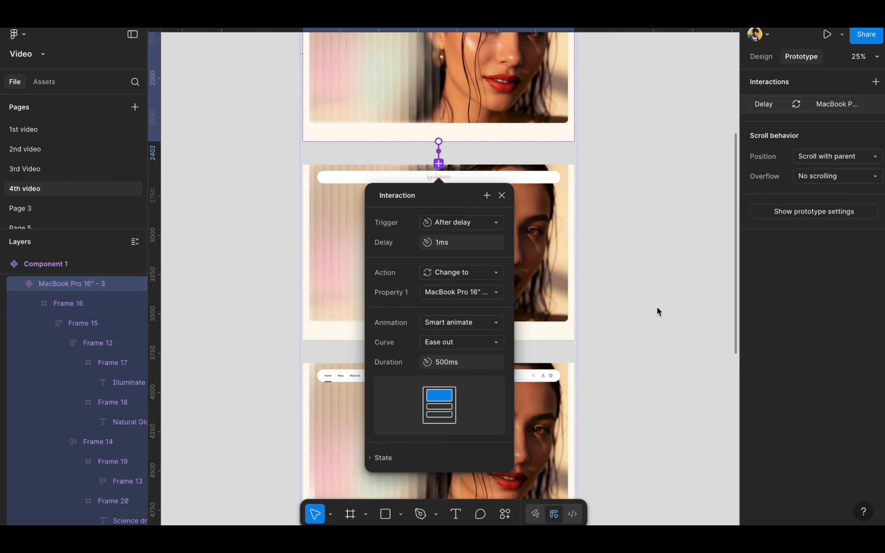
pyautogui.click(656, 311)
# Link the MacBook Pro 16" - 4 variant to the variant below it with an After delay trigger of 1 ms.
pyautogui.click(465, 269)
pyautogui.moveTo(574, 252); pyautogui.dragTo(442, 423)
pyautogui.scroll(-5, 458, 392)
pyautogui.click(439, 176)
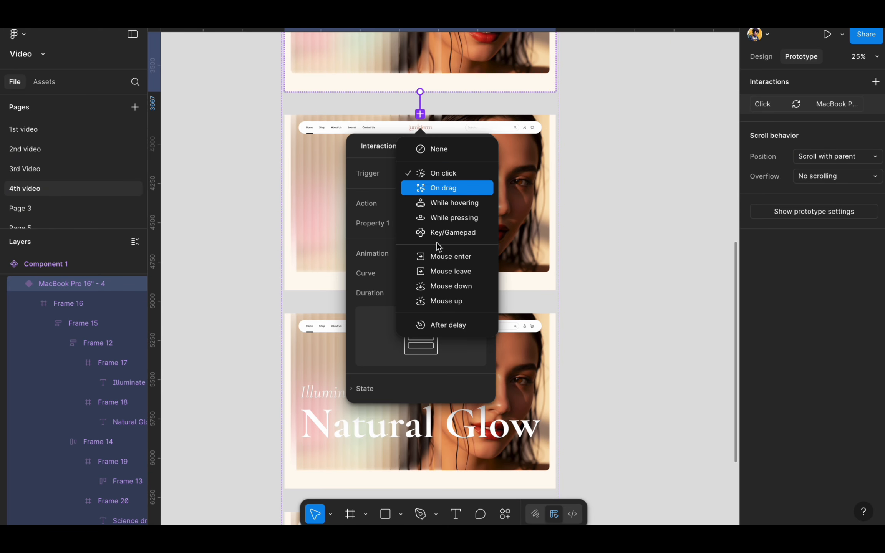
pyautogui.click(439, 326)
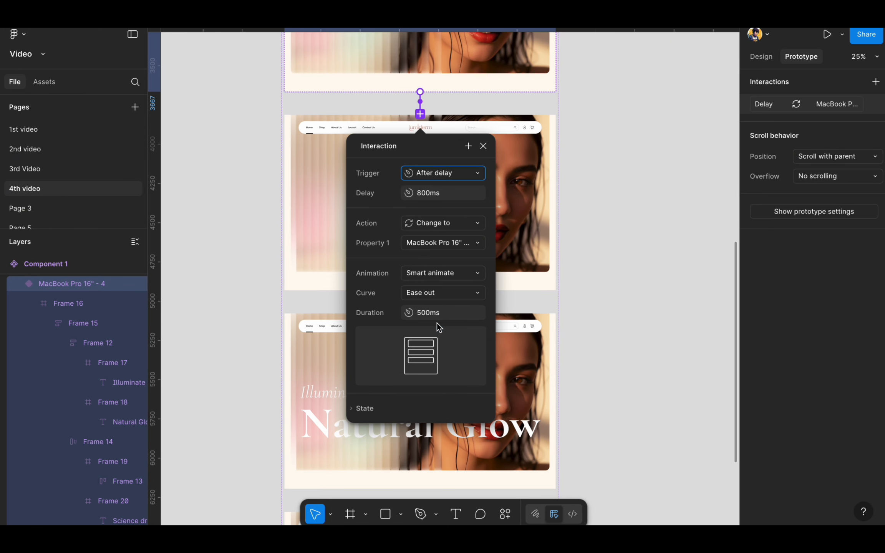
pyautogui.click(443, 196)
pyautogui.write('1')
pyautogui.click(596, 332)
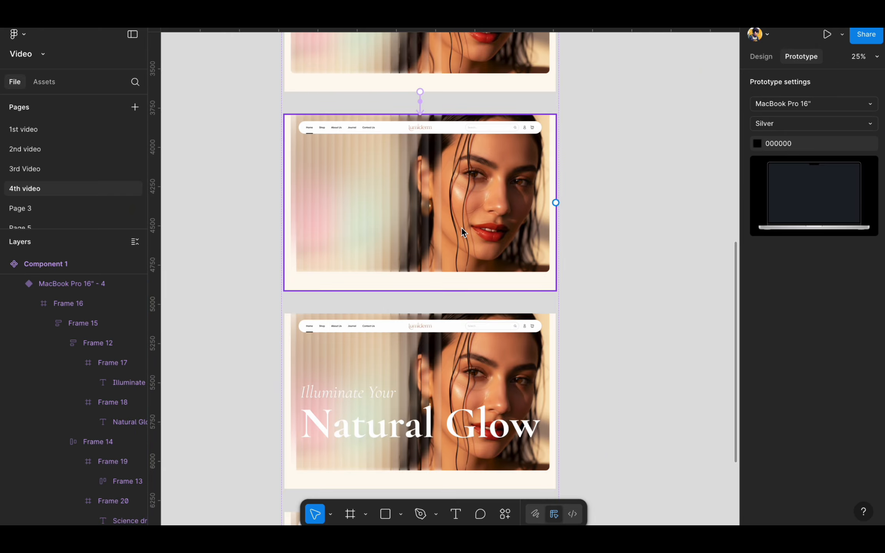
# Link the MacBook Pro 16" - 5 variant to the first "Natural Glow" variant below it with an After delay trigger.
pyautogui.click(462, 228)
pyautogui.scroll(-5, 499, 271)
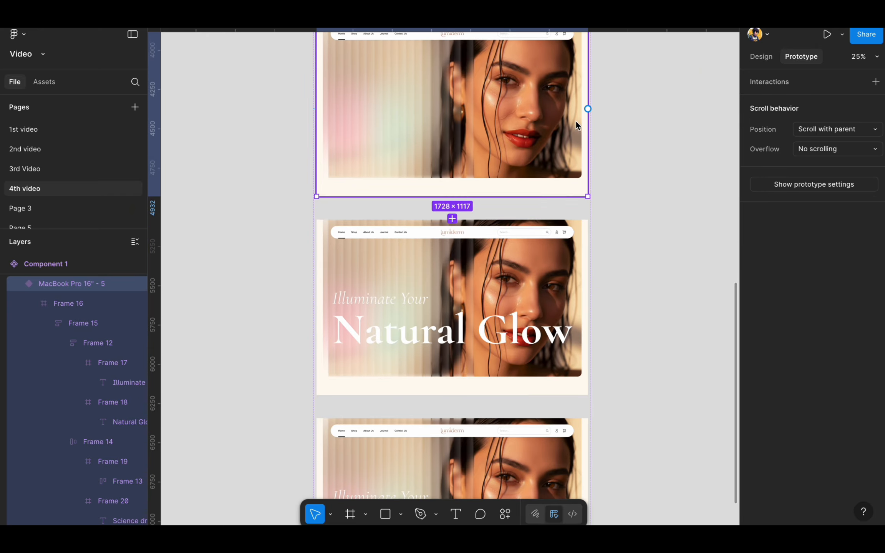
pyautogui.moveTo(588, 109); pyautogui.dragTo(483, 332)
pyautogui.scroll(-3, 483, 333)
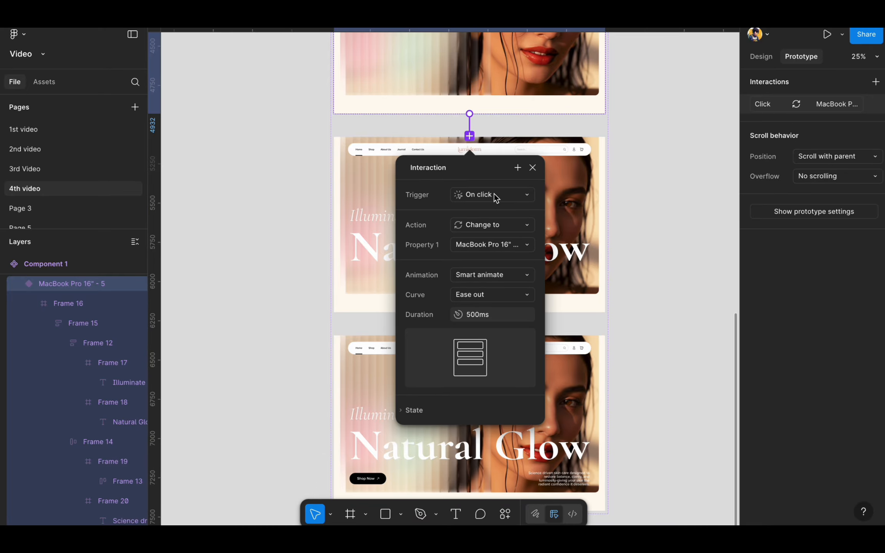
pyautogui.click(494, 195)
pyautogui.click(498, 348)
pyautogui.click(490, 218)
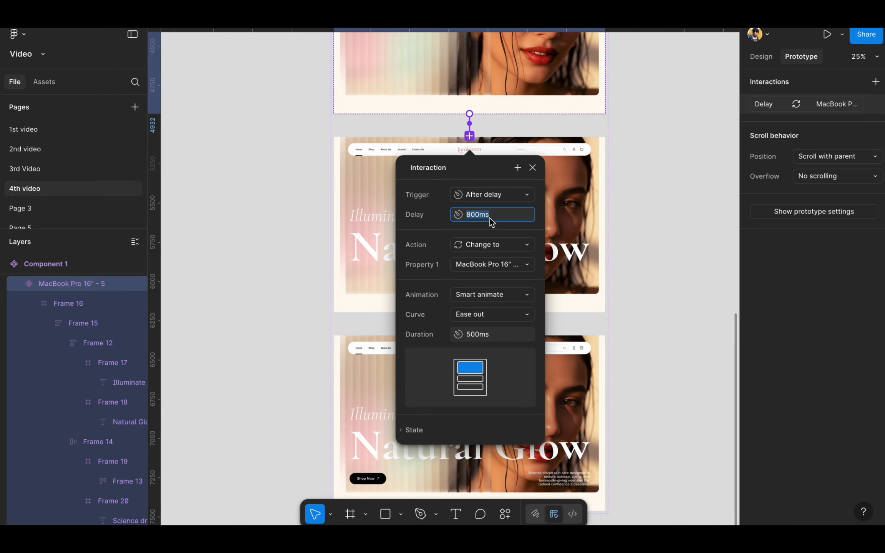
pyautogui.click(669, 308)
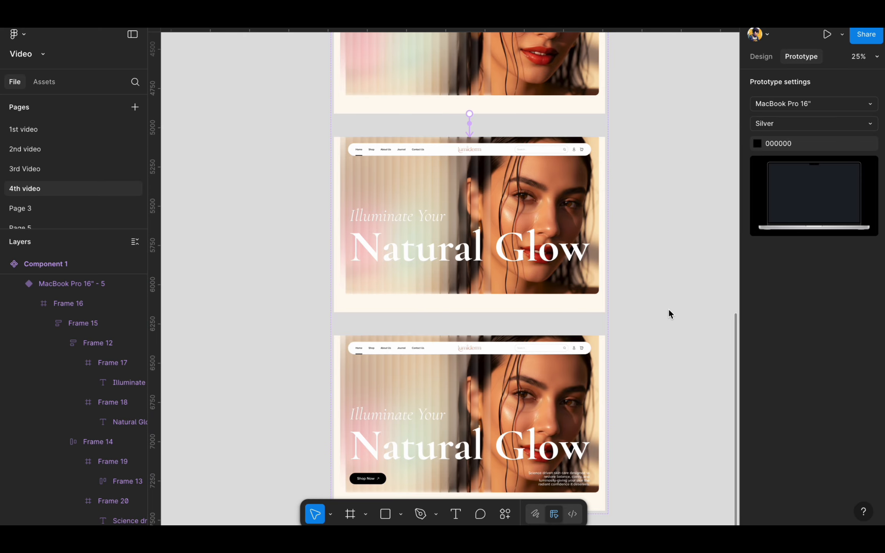
# Link the MacBook Pro 16" - 6 variant to the final variant with the Shop Now button, using an After delay trigger.
pyautogui.scroll(-2, 668, 309)
pyautogui.click(592, 172)
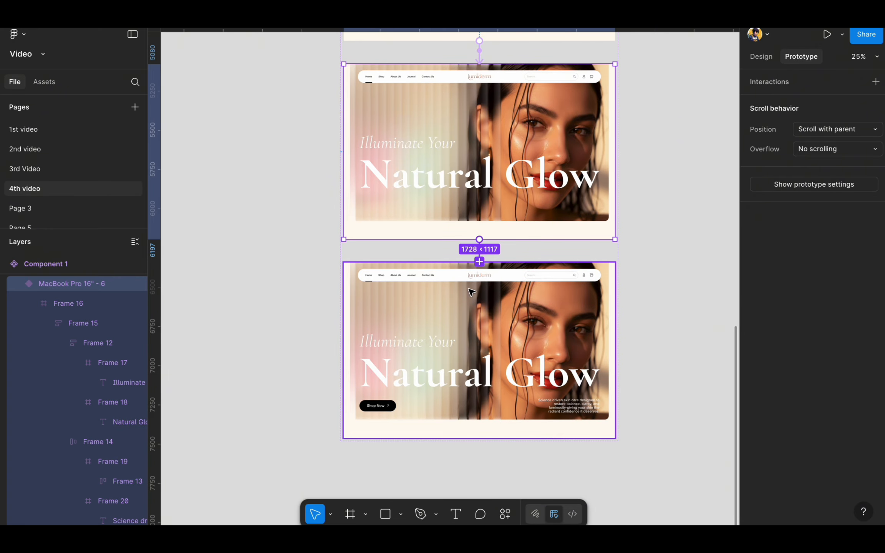
pyautogui.press('f')
pyautogui.press('Escape')
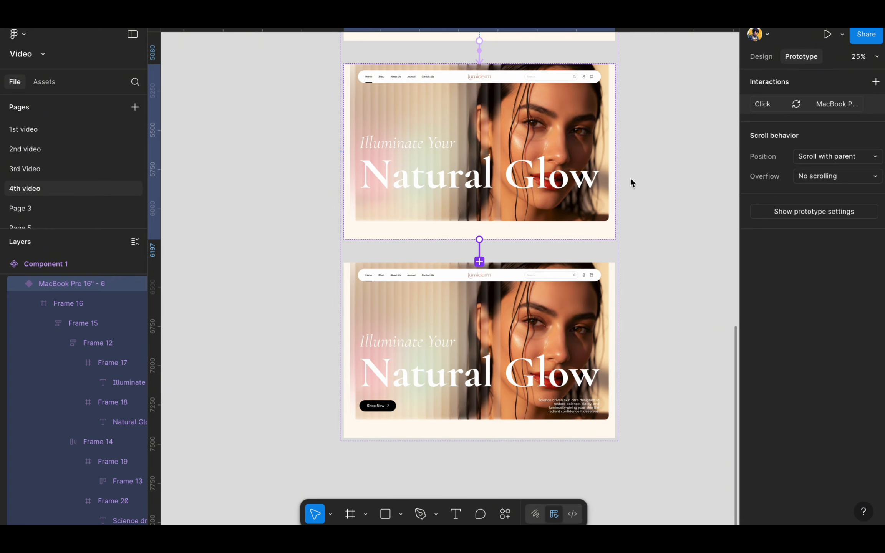
pyautogui.click(766, 105)
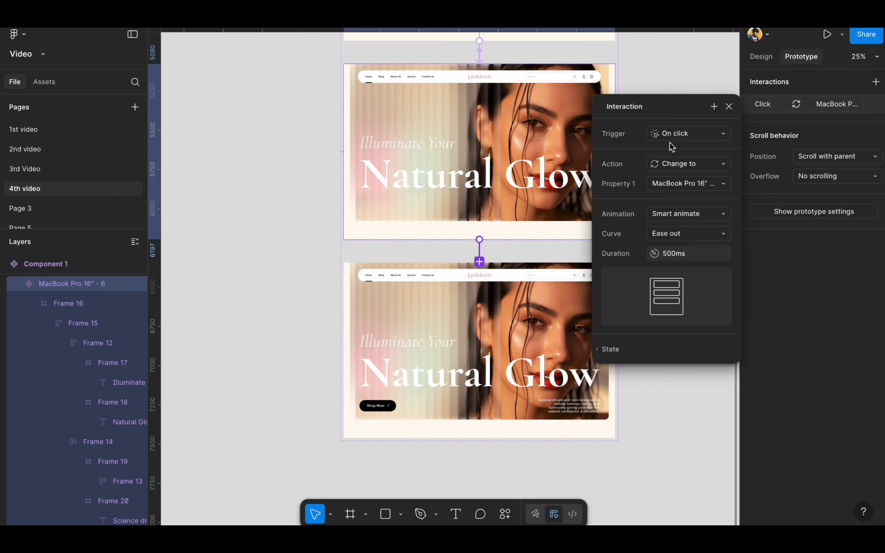
pyautogui.click(681, 133)
pyautogui.click(690, 285)
pyautogui.click(686, 154)
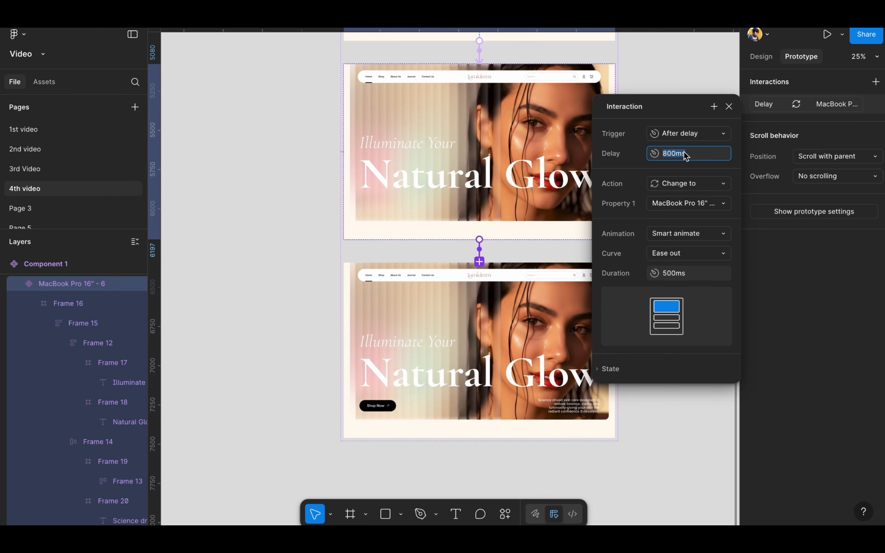
pyautogui.click(666, 433)
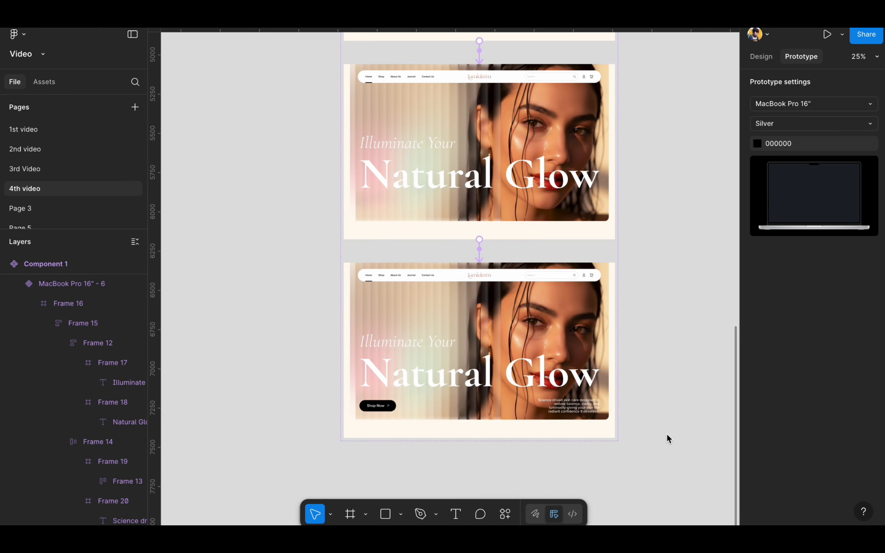
# Duplicate the original MacBook Pro 16" - 1 frame directly below itself at Y 1445.
pyautogui.scroll(-10, 554, 380)
pyautogui.scroll(5, 502, 223)
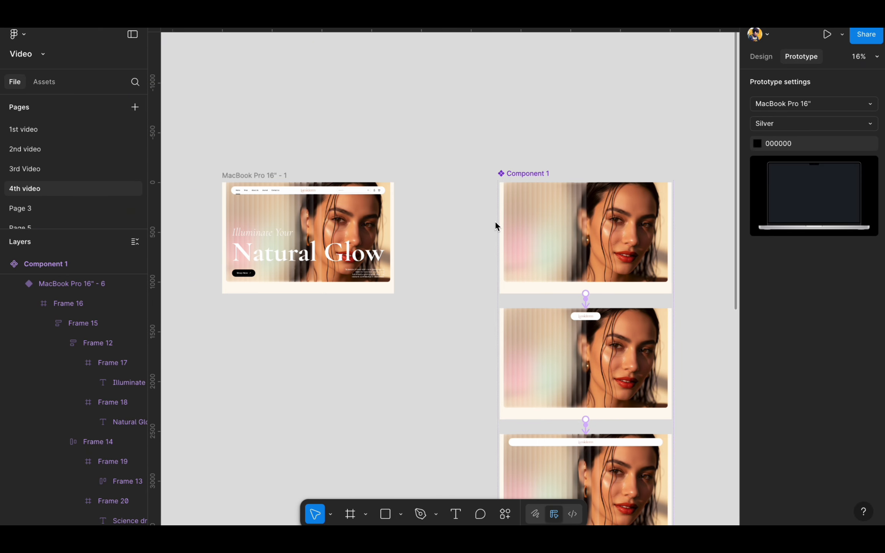
pyautogui.click(763, 57)
pyautogui.scroll(-2, 474, 89)
pyautogui.hscroll(-2, 475, 89)
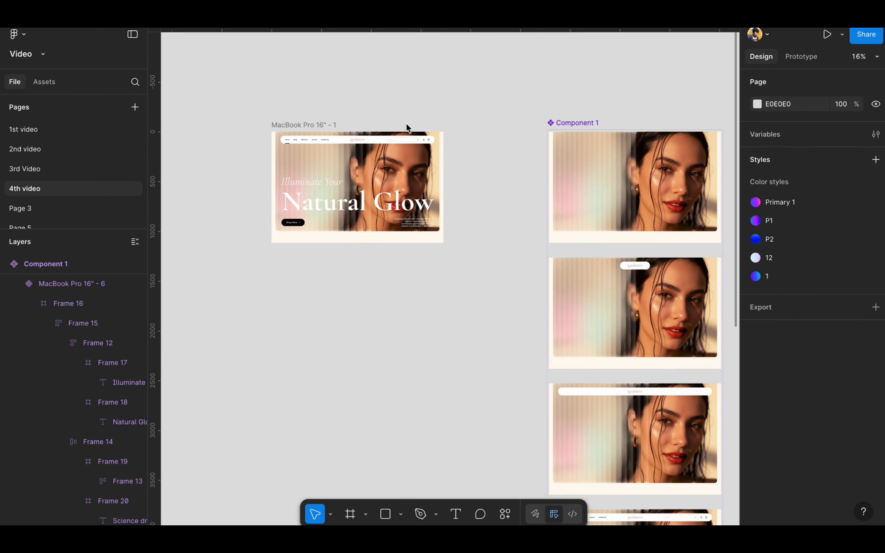
pyautogui.click(310, 122)
pyautogui.moveTo(327, 168); pyautogui.dragTo(326, 312)
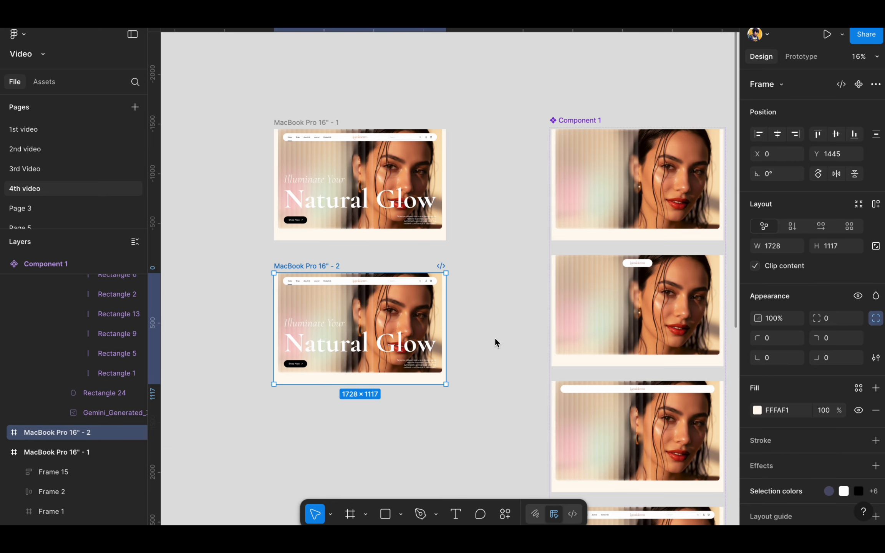
# Delete the hero text, background image frame and navigation bar from the MacBook Pro 16" - 2 copy.
pyautogui.click(331, 333)
pyautogui.press('Delete')
pyautogui.click(342, 308)
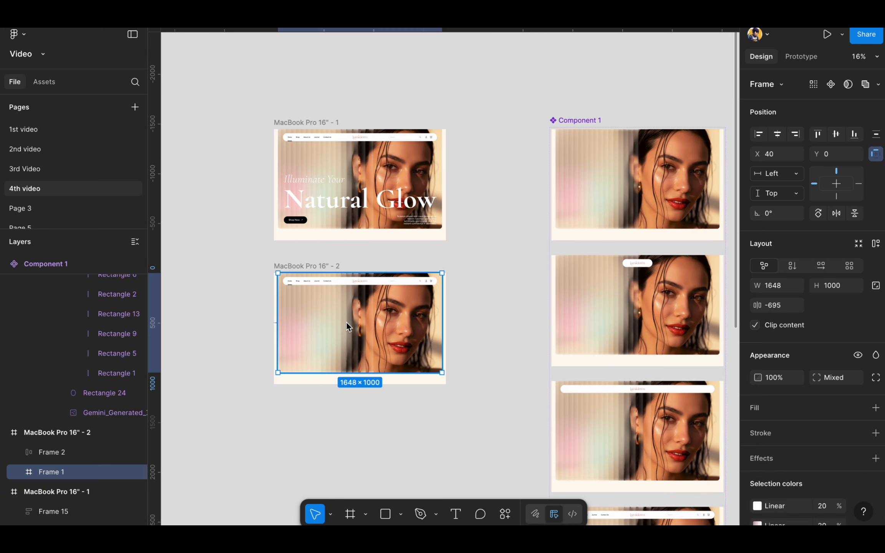
pyautogui.press('Delete')
pyautogui.click(349, 282)
pyautogui.press('Delete')
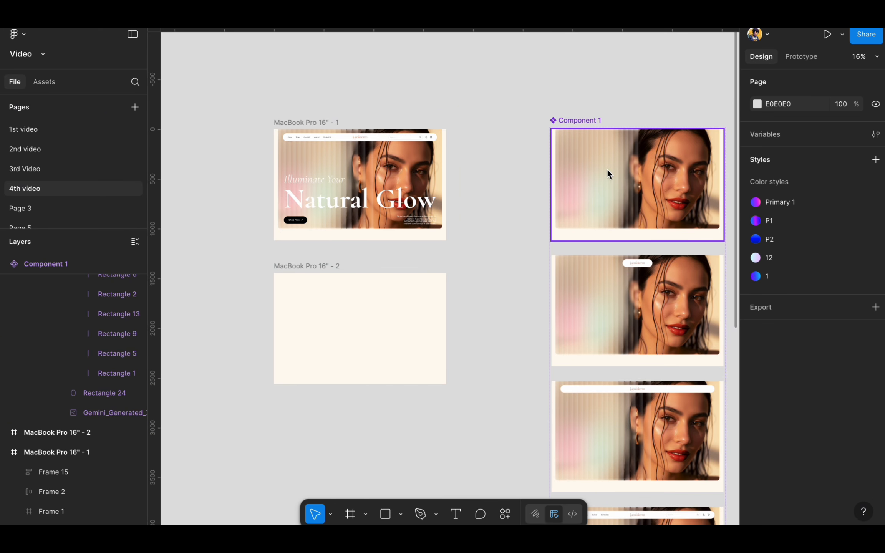
# Paste an instance of Component 1's first variant into the empty MacBook Pro 16" - 2 frame and center it horizontally and vertically.
pyautogui.click(617, 173)
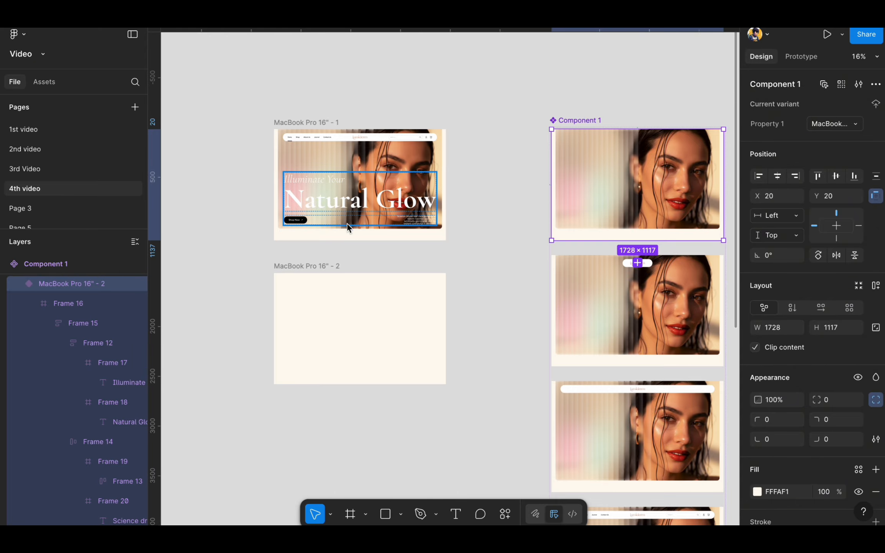
pyautogui.click(317, 266)
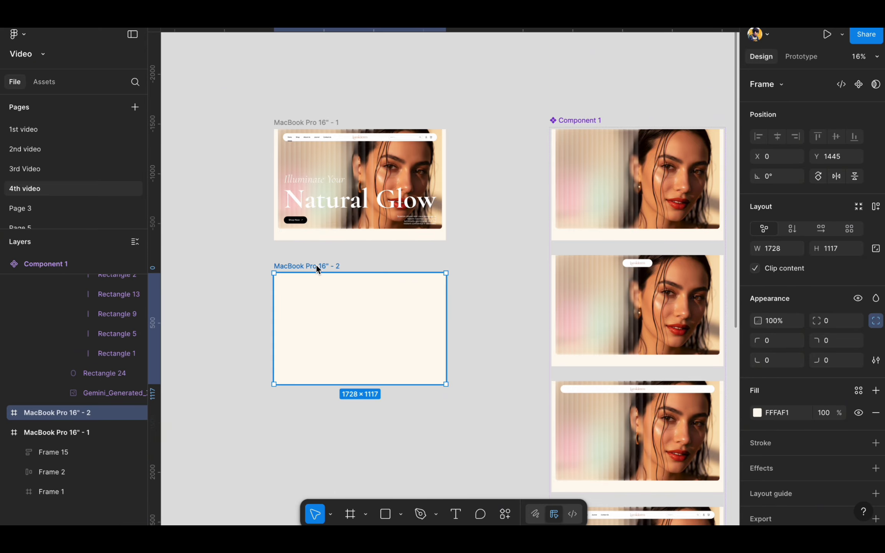
pyautogui.hotkey('ctrl', 'v')
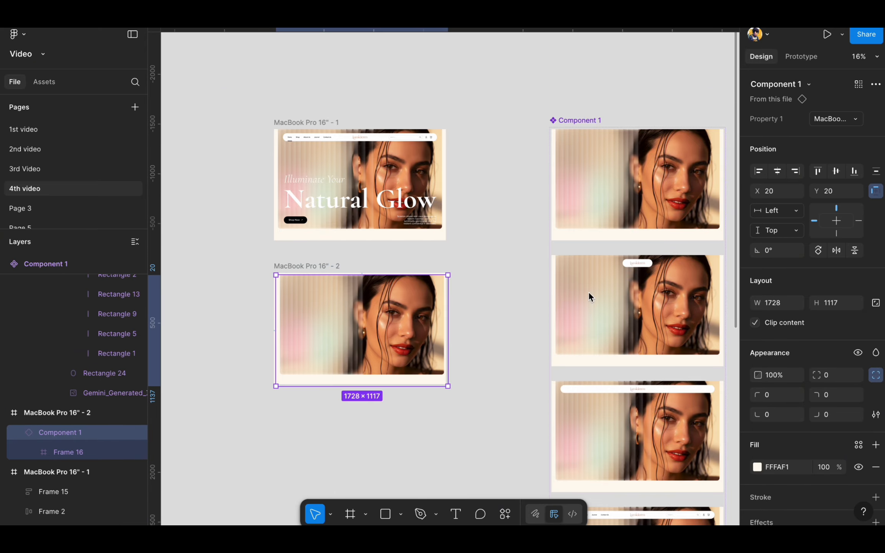
pyautogui.click(777, 172)
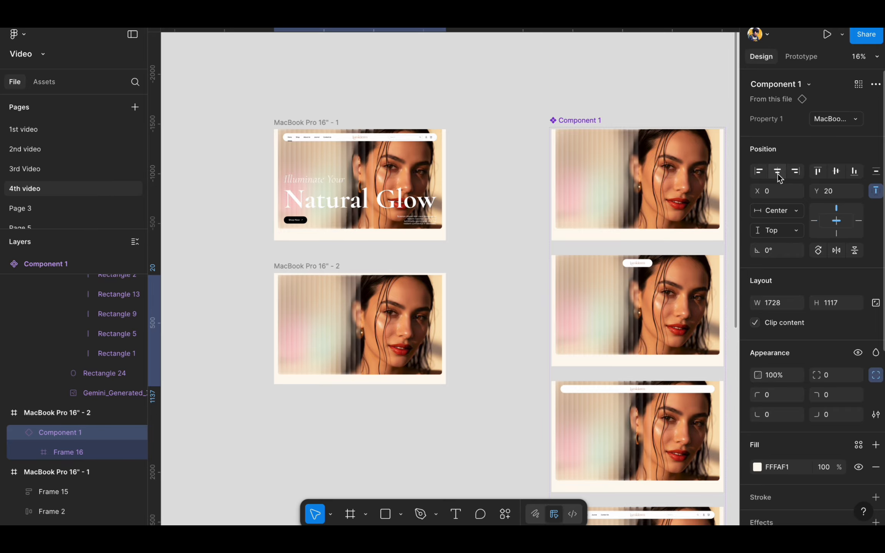
pyautogui.click(836, 171)
pyautogui.click(428, 457)
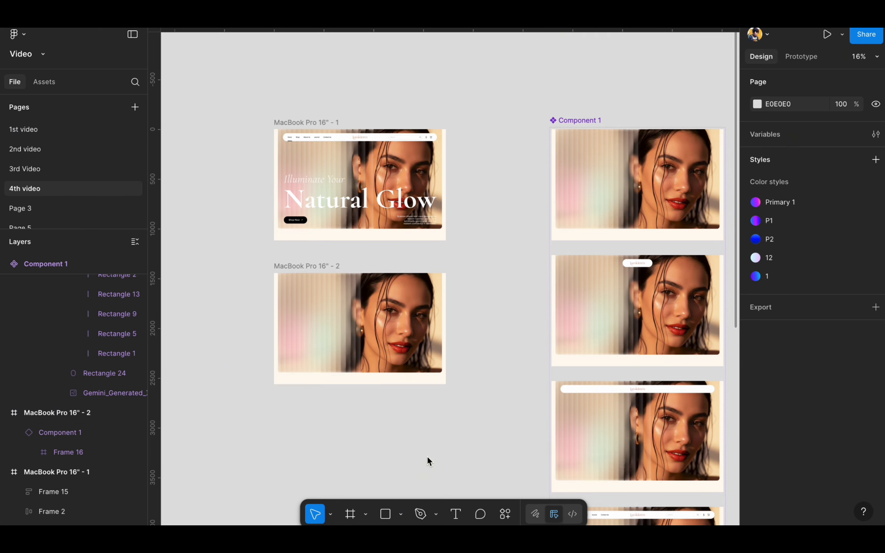
# Preview the prototype from the MacBook Pro 16" - 2 frame and advance to the second screen to watch the reveal animation.
pyautogui.click(301, 265)
pyautogui.press('f')
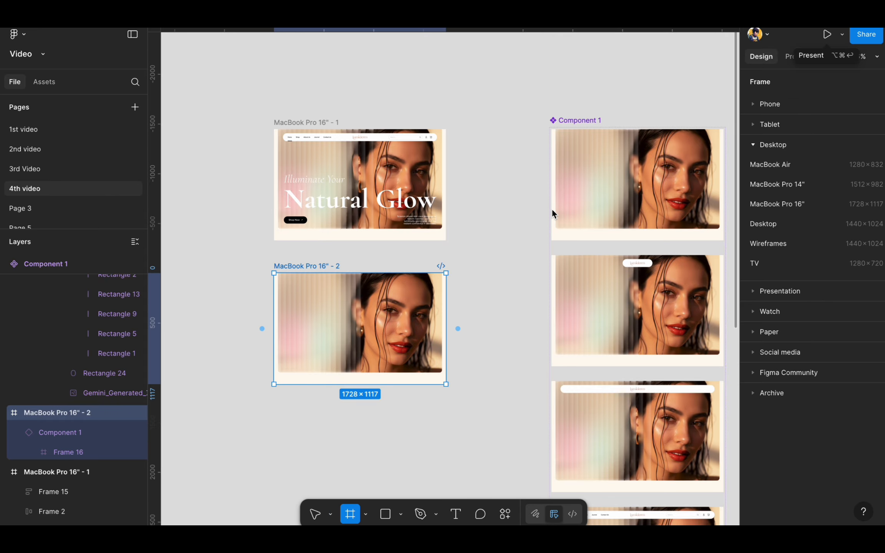
pyautogui.press('Escape')
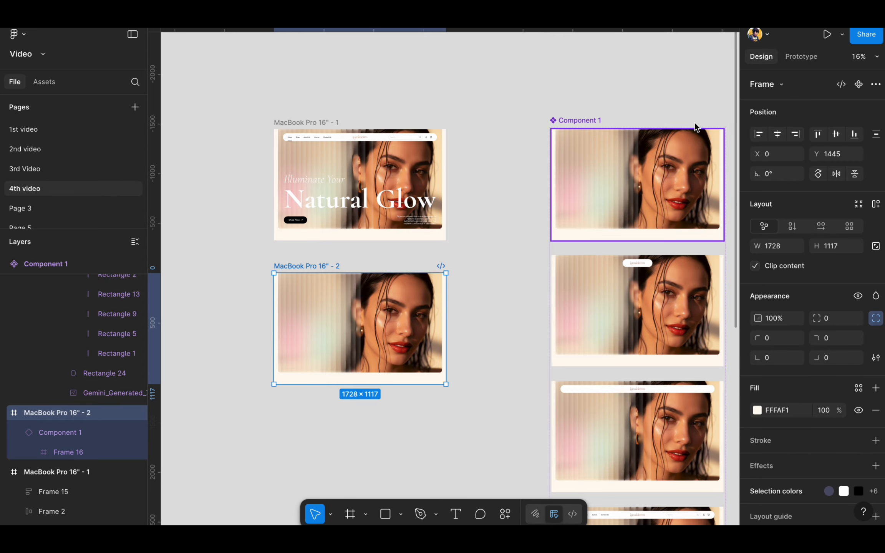
pyautogui.click(828, 36)
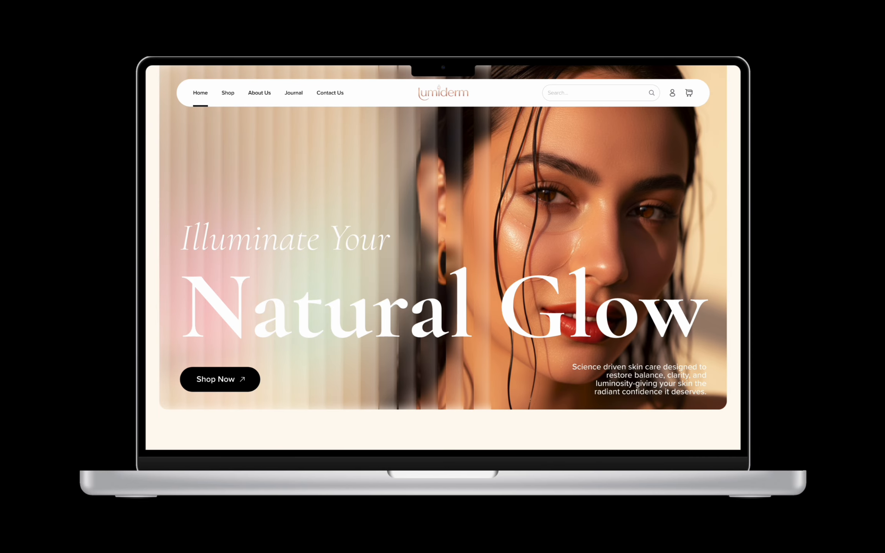
pyautogui.moveTo(464, 523)
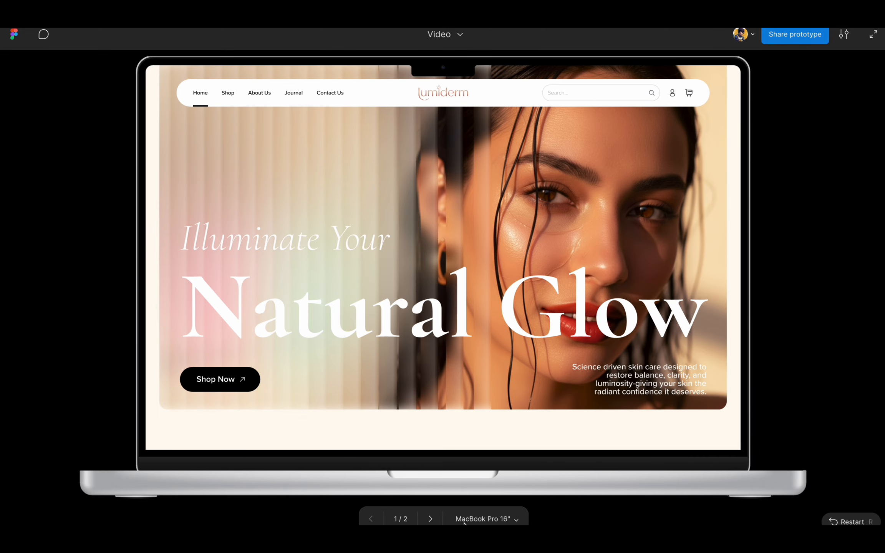
pyautogui.click(429, 520)
pyautogui.click(431, 519)
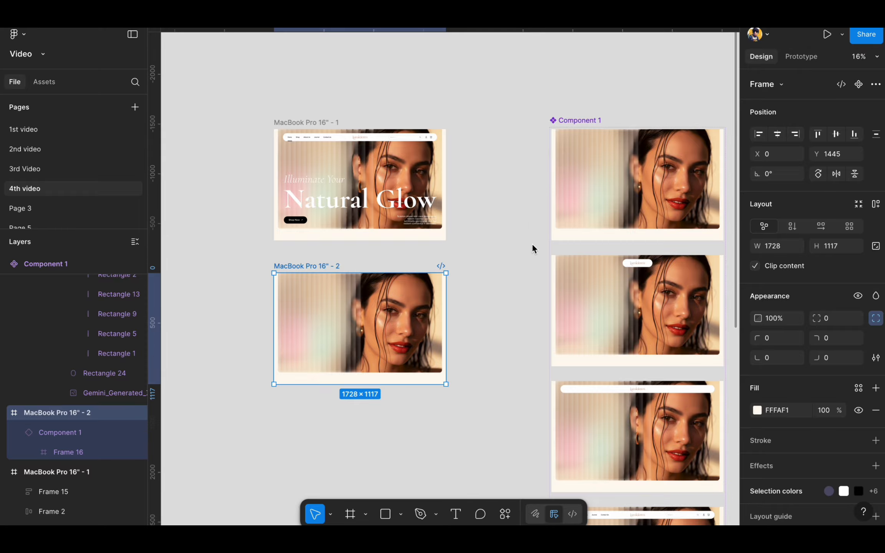
# Shift the background image in Component 1's fourth variant, the first with navigation links, to X 20.
pyautogui.click(531, 299)
pyautogui.scroll(-5, 531, 299)
pyautogui.hscroll(5, 531, 299)
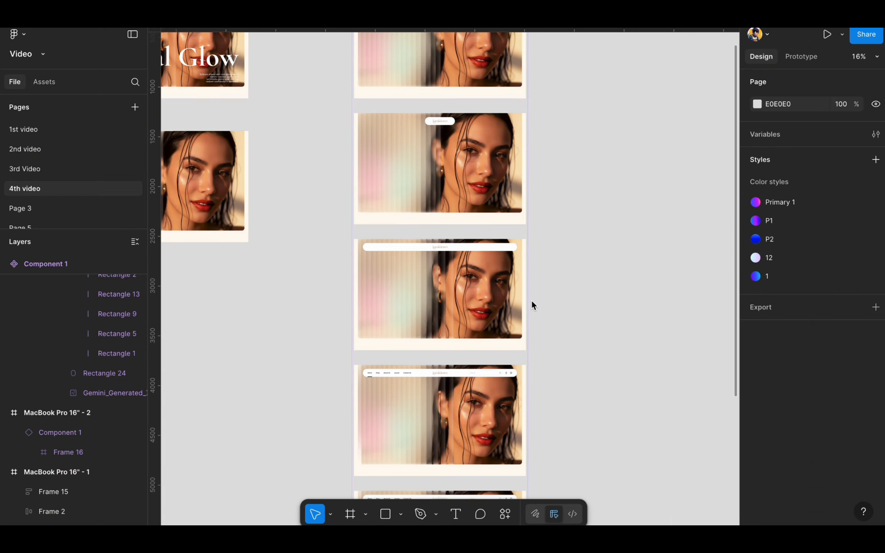
pyautogui.scroll(2, 468, 192)
pyautogui.scroll(5, 524, 227)
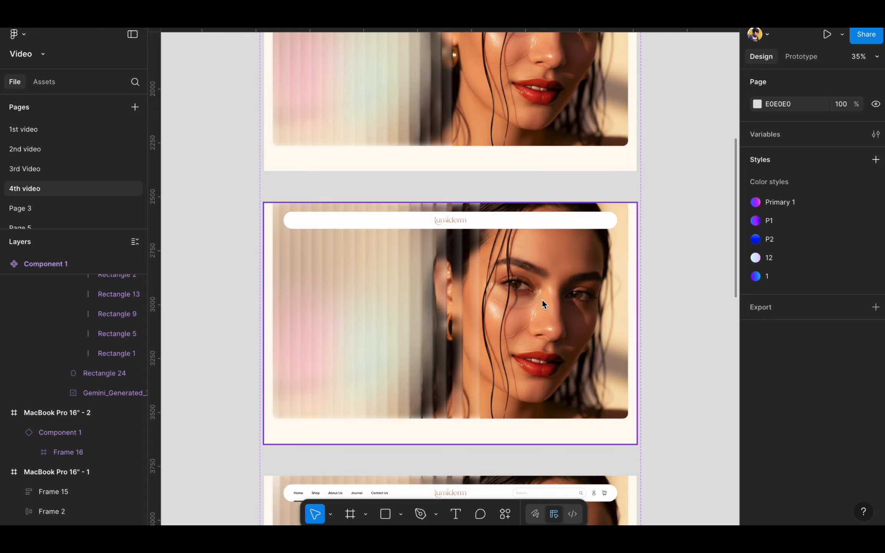
pyautogui.scroll(-4, 551, 173)
pyautogui.click(626, 177)
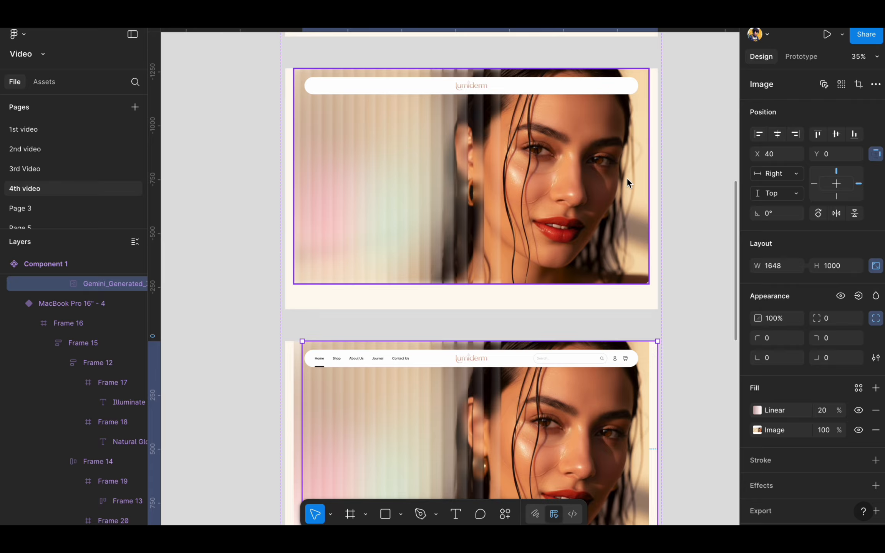
pyautogui.hotkey('shift', 'Right')
pyautogui.hotkey('shift', 'Right')
pyautogui.keyDown('super'); pyautogui.click(555, 416); pyautogui.keyUp('super')
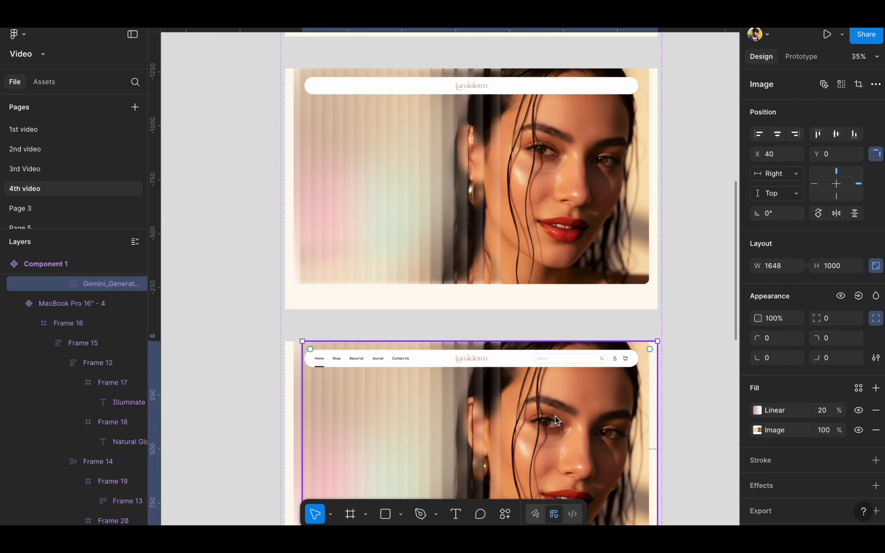
pyautogui.hotkey('shift', 'Left')
pyautogui.hotkey('shift', 'Left')
# Shift the background images in Component 1's fifth and final variants to X 20 as well.
pyautogui.scroll(-15, 522, 351)
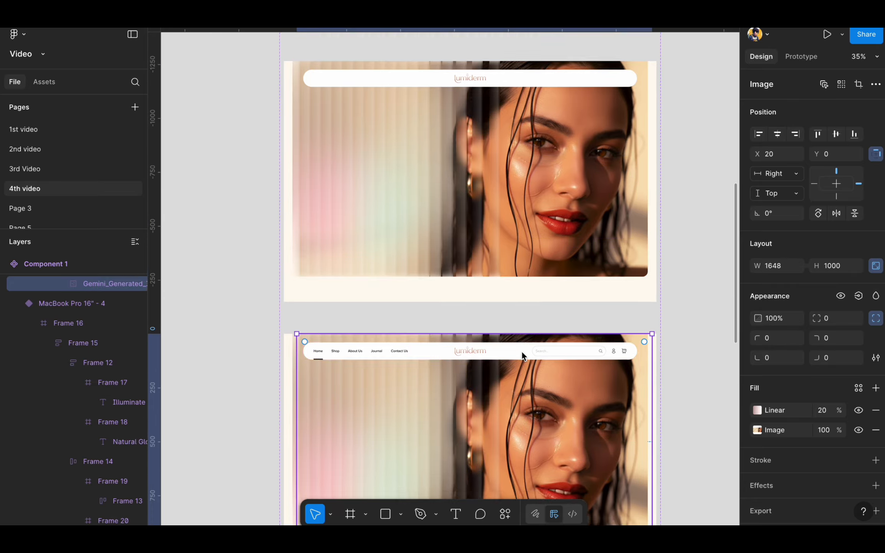
pyautogui.keyDown('super'); pyautogui.click(601, 89); pyautogui.keyUp('super')
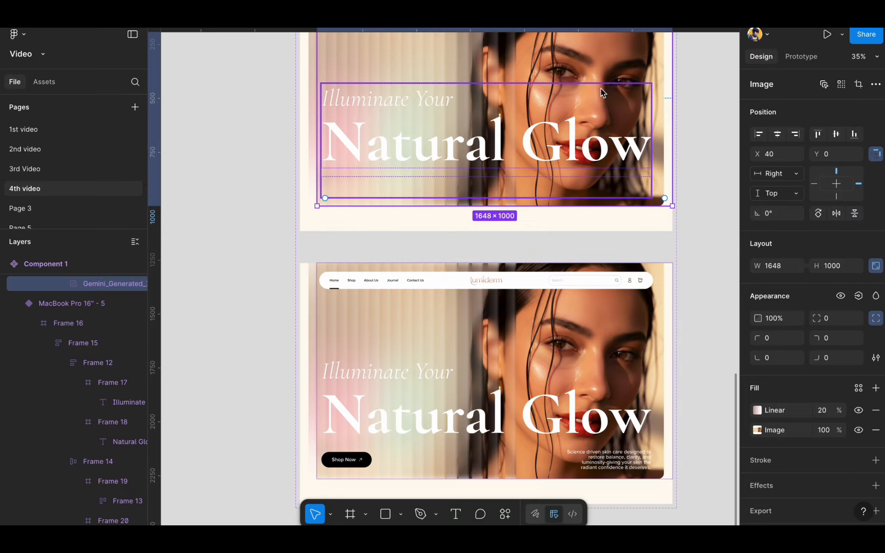
pyautogui.keyDown('super'); pyautogui.click(581, 357); pyautogui.keyUp('super')
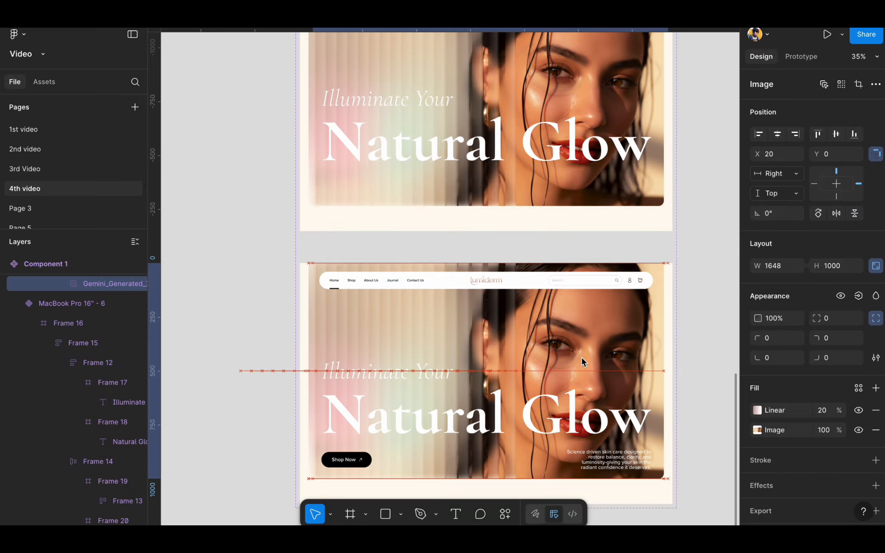
pyautogui.scroll(-10, 581, 357)
pyautogui.scroll(-6, 439, 448)
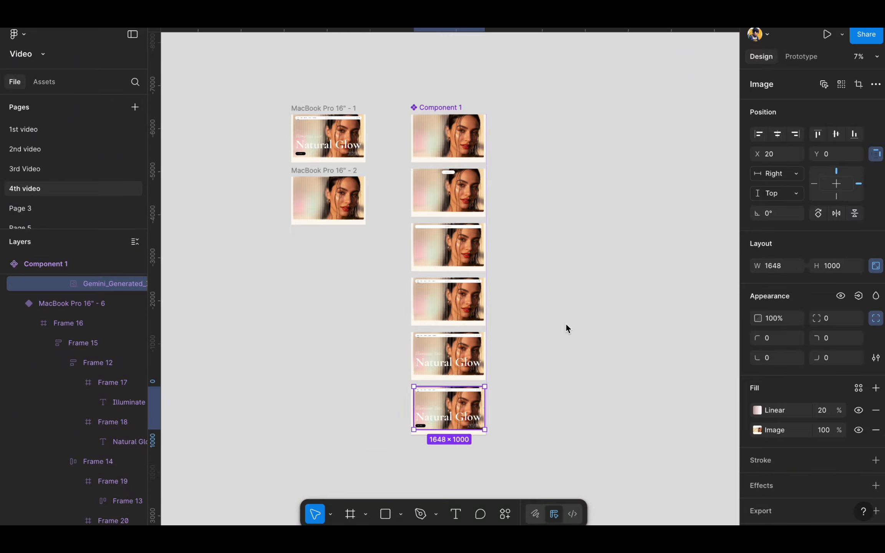
pyautogui.click(565, 324)
# Add a flow starting point to the MacBook Pro 16" - 2 frame.
pyautogui.click(303, 168)
pyautogui.scroll(5, 301, 101)
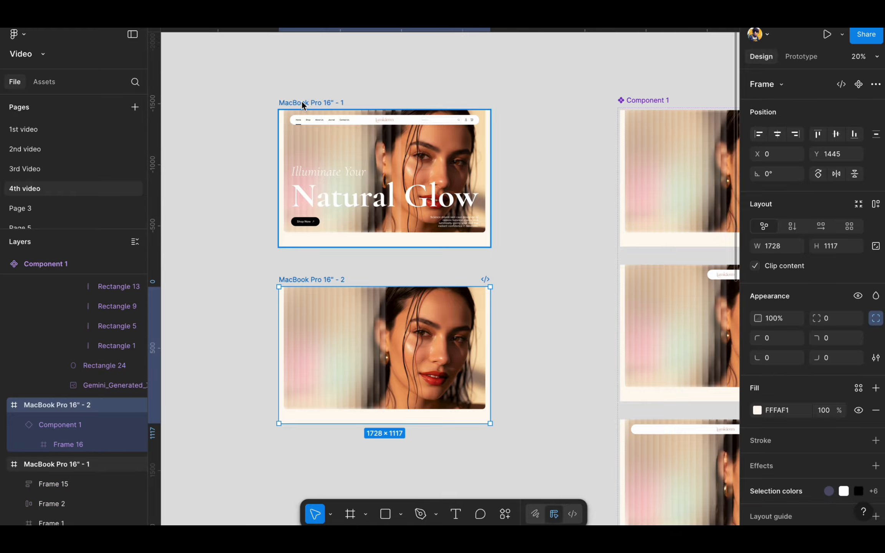
pyautogui.hscroll(2, 550, 203)
pyautogui.scroll(-2, 549, 203)
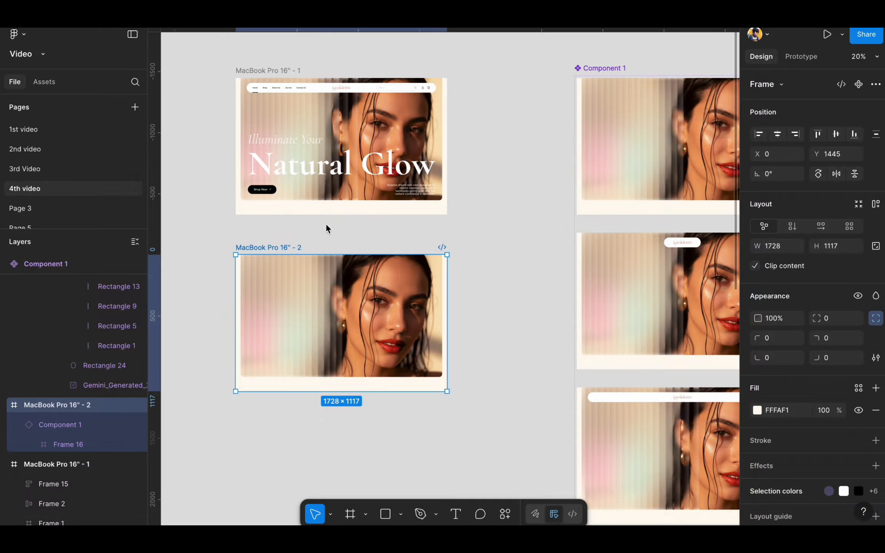
pyautogui.click(806, 54)
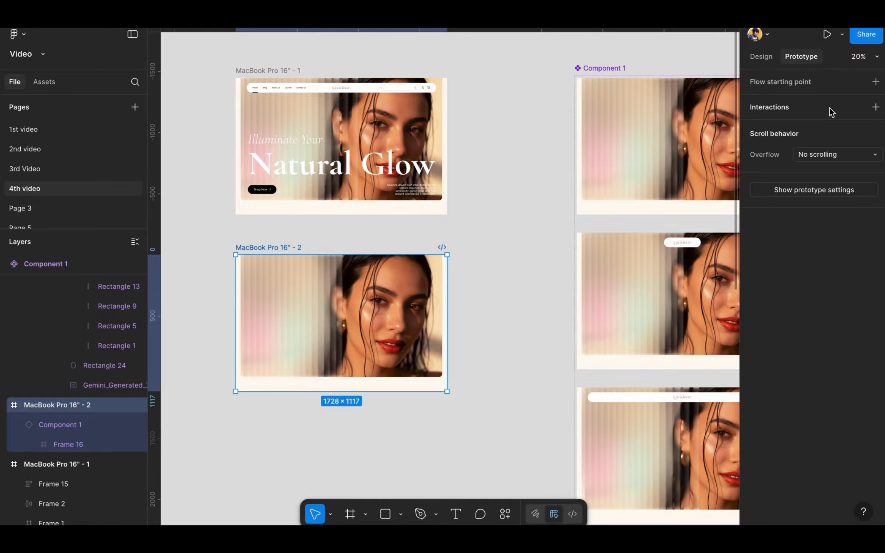
pyautogui.click(875, 82)
pyautogui.click(489, 232)
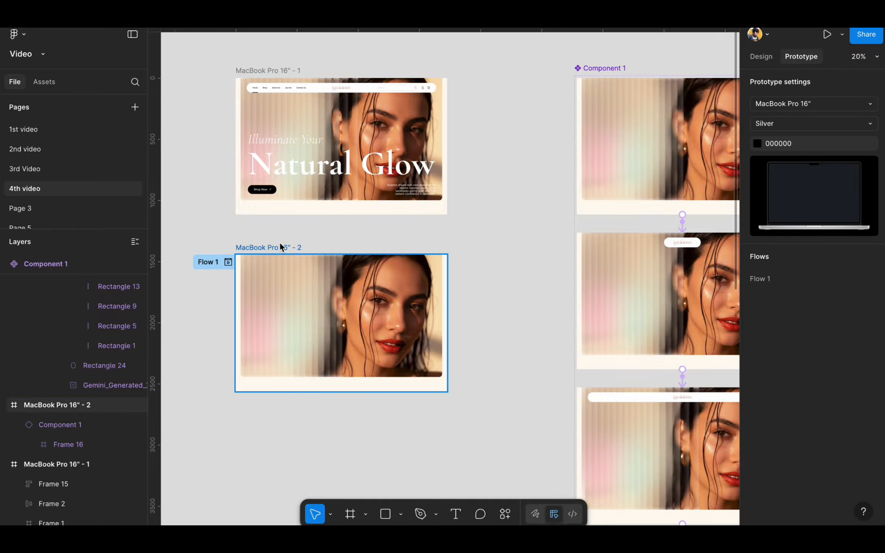
# Present the prototype from the MacBook Pro 16" - 2 flow to check the reveal animation with the realigned images.
pyautogui.click(280, 247)
pyautogui.click(763, 57)
pyautogui.click(827, 34)
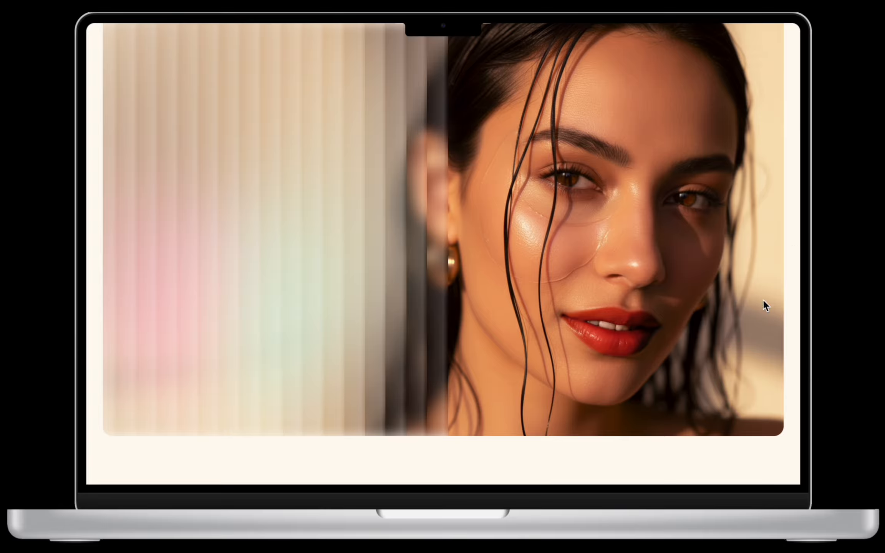